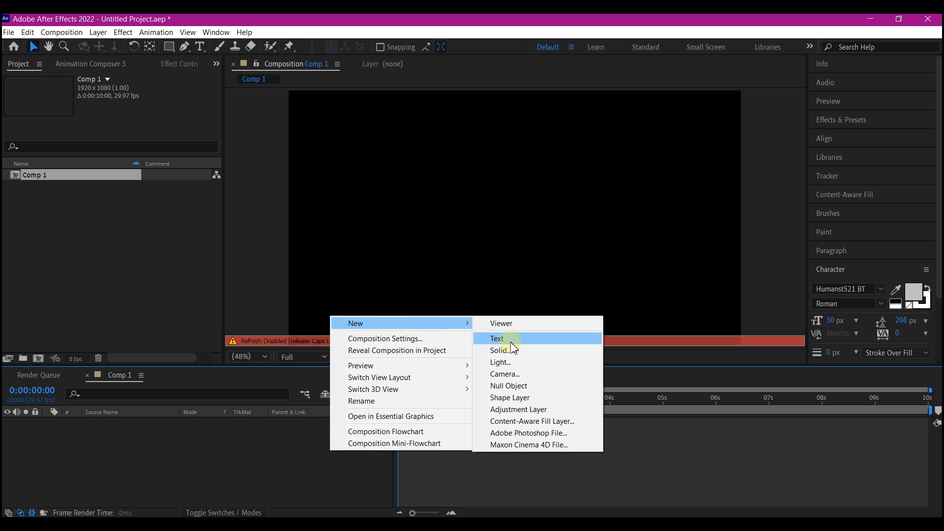
Step: Create a white solid layer named "flash bg" in Comp 1, sized 1920 x 1080 px
click(501, 350)
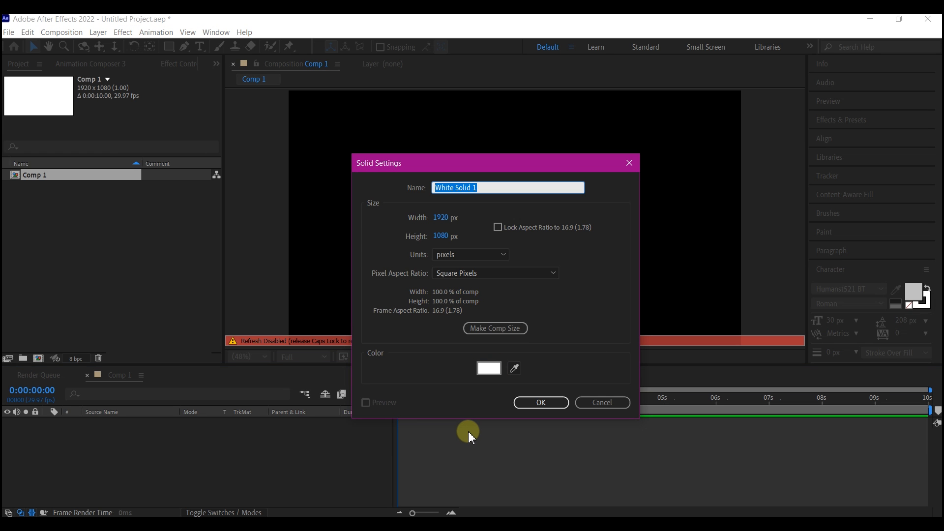
text(flash bg)
click(559, 402)
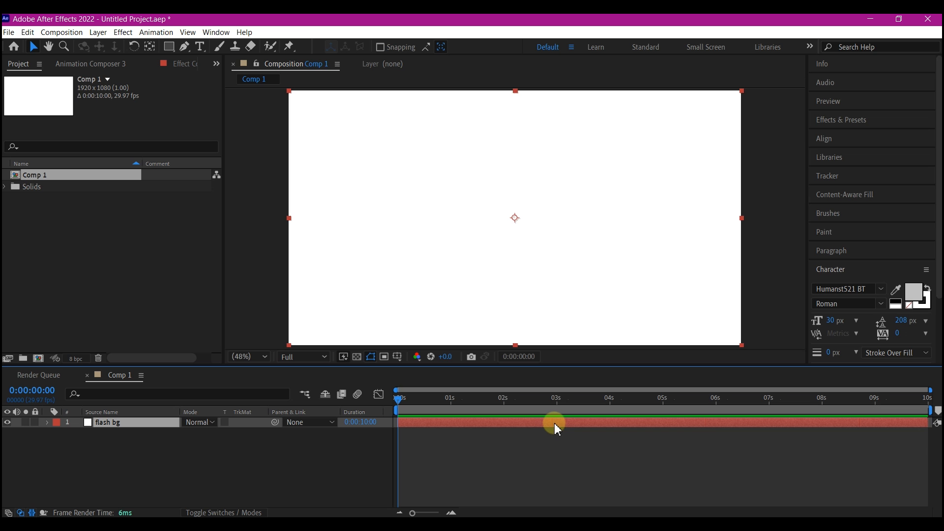
Step: Search for the Fractal Noise effect and apply it to the flash bg layer
key(ctrl+space)
text(FRACTA)
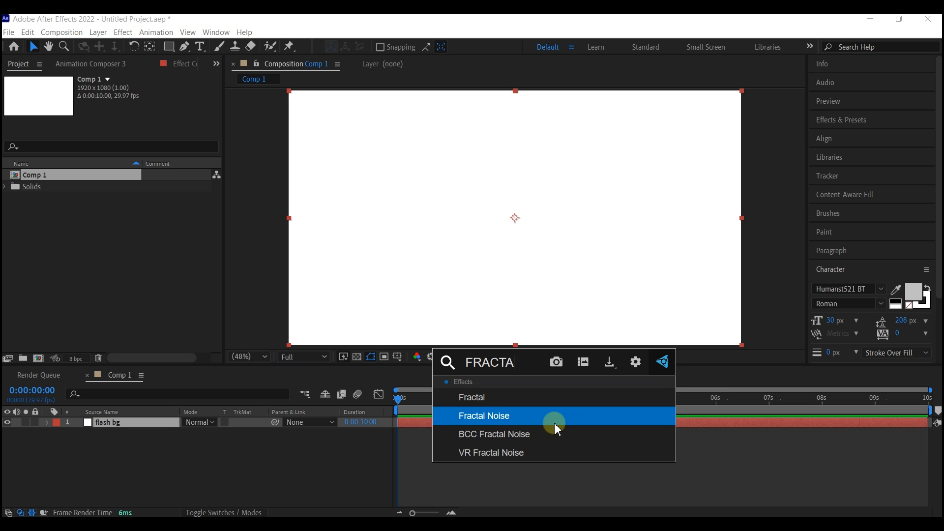
click(511, 414)
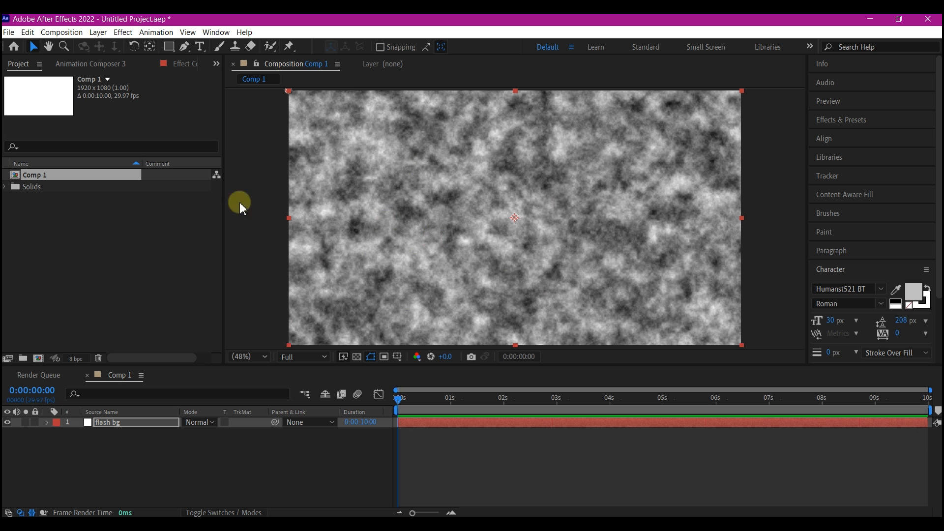
Step: Set the Fractal Noise fractal type to Dynamic Progressive and its noise type to Spline
click(216, 64)
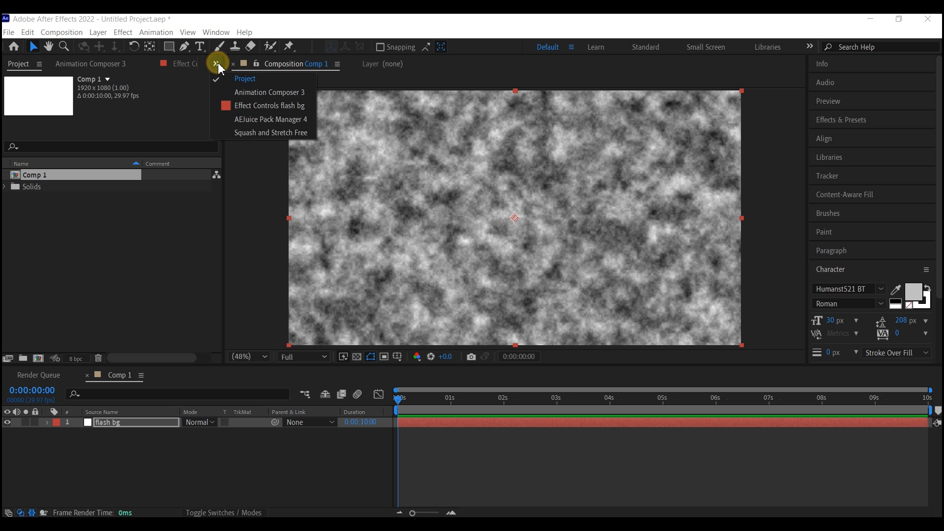
click(236, 106)
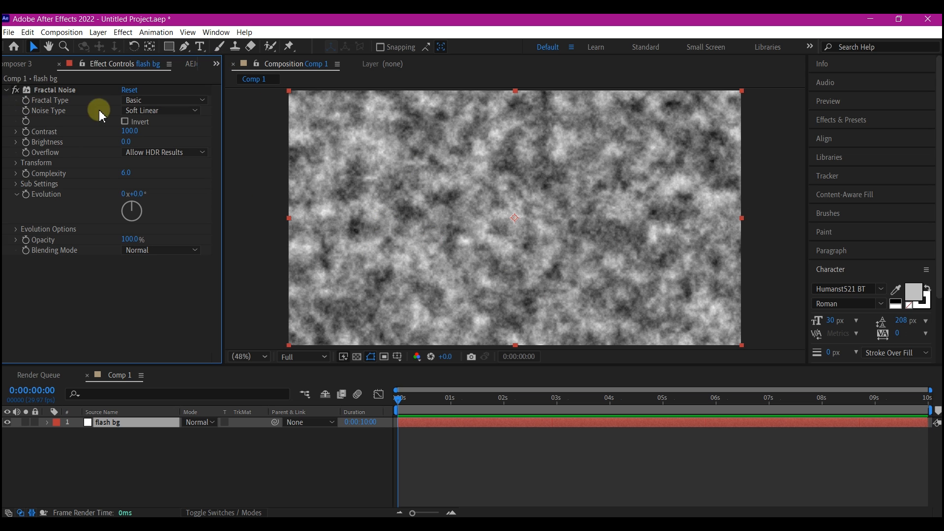
click(143, 99)
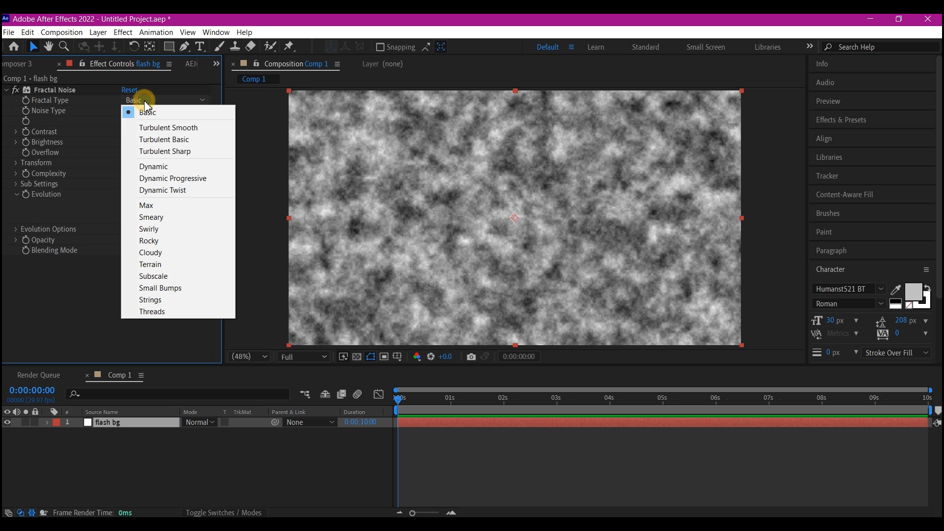
click(165, 179)
key(Caps_Lock)
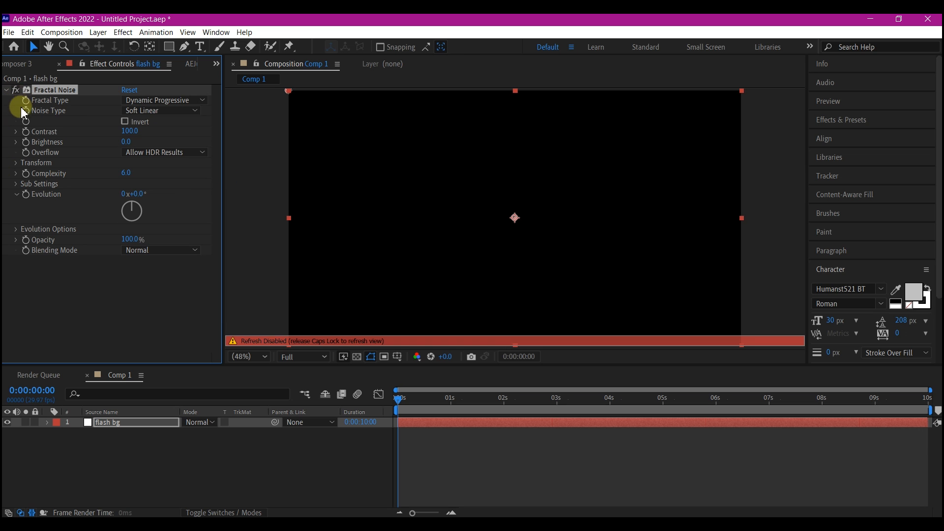
click(166, 111)
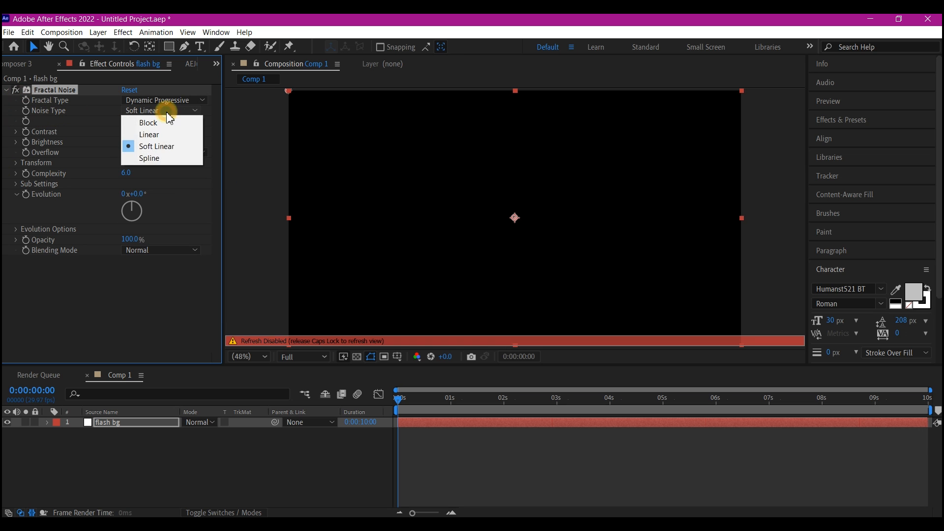
click(149, 158)
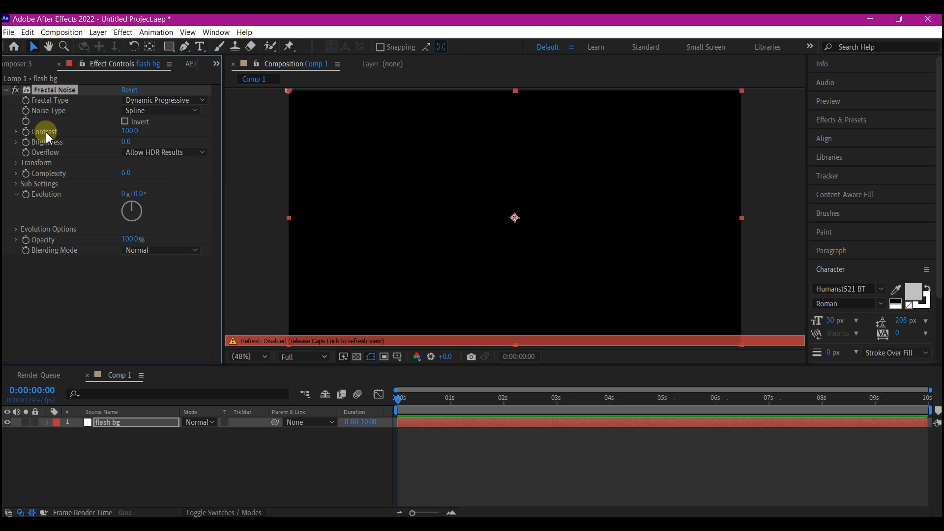
Step: Set the Fractal Noise contrast to 220 and brightness to -80
click(129, 131)
text(220)
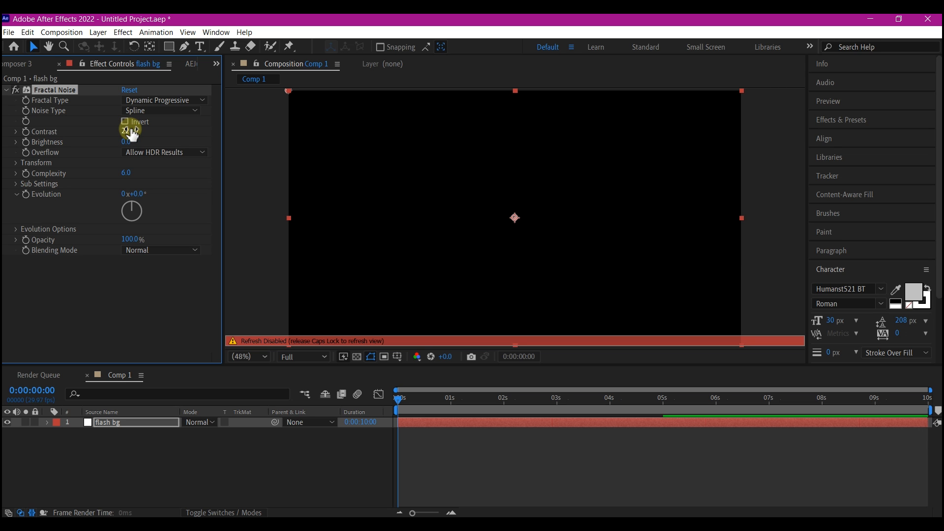
click(129, 141)
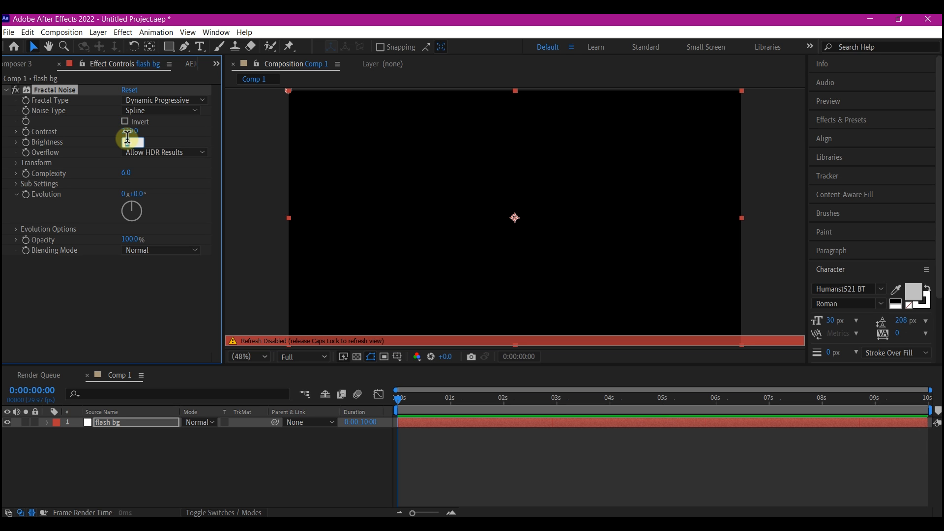
text(-80)
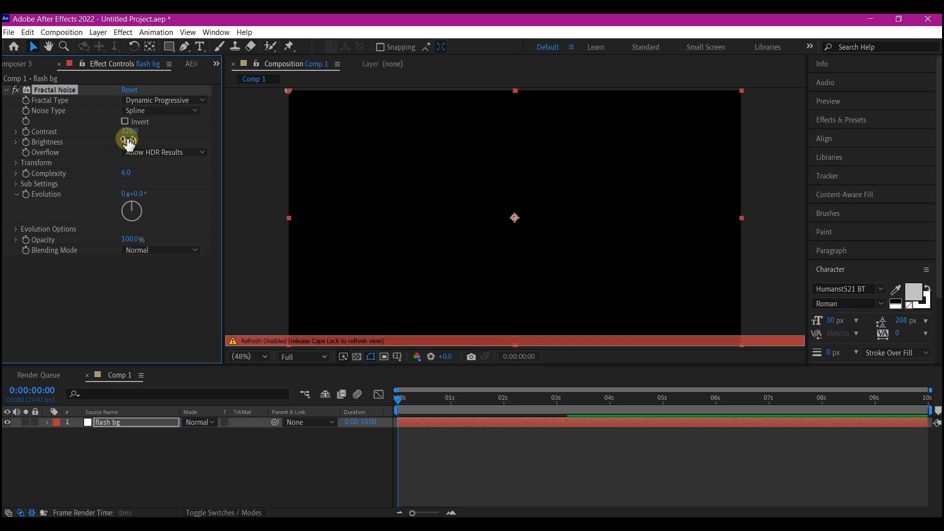
key(Return)
Step: Set the uniform scale in the Fractal Noise transform settings to 600
click(16, 163)
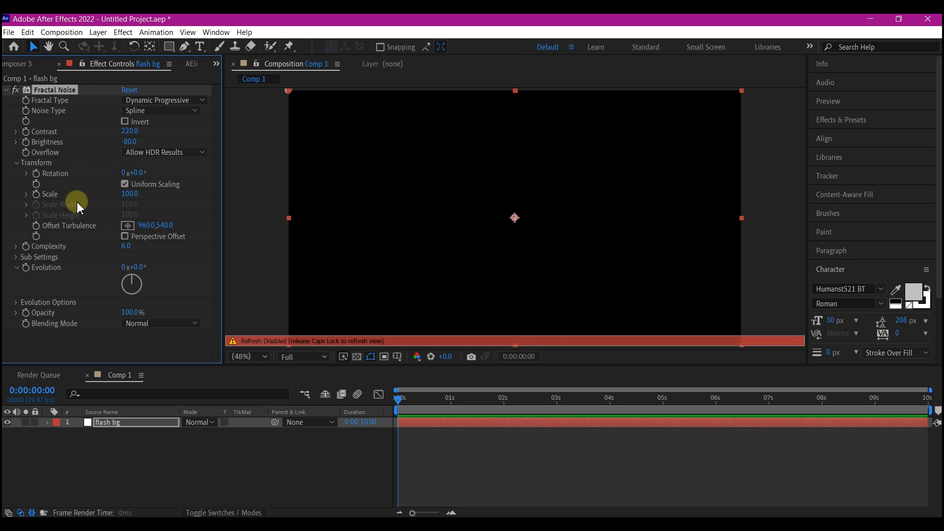
click(129, 194)
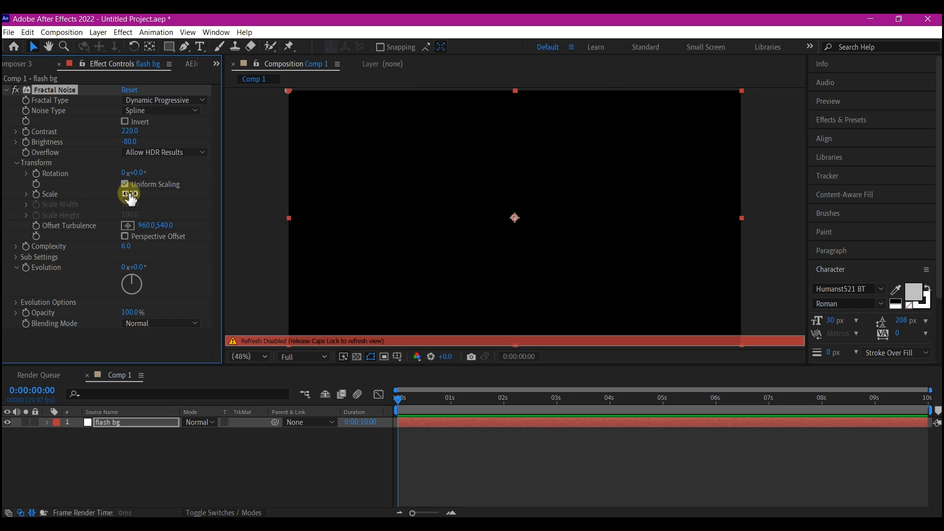
text(600)
click(16, 162)
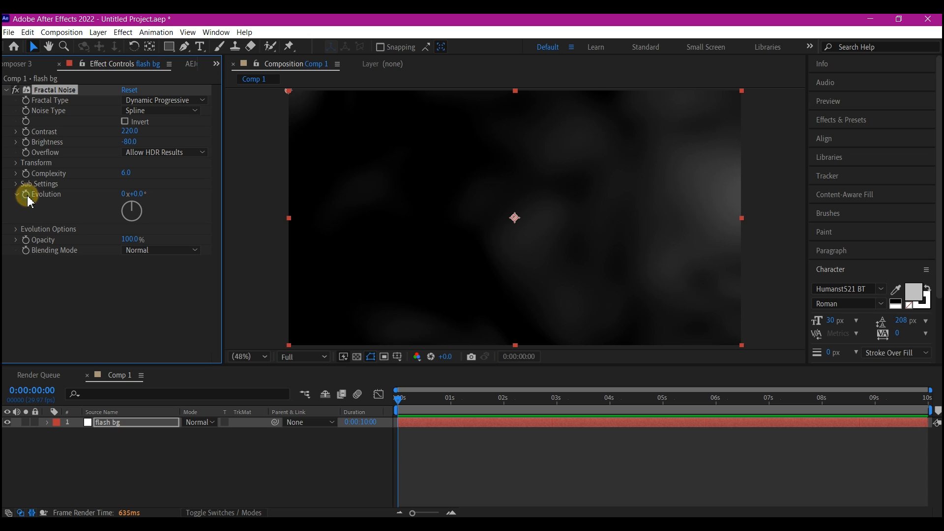
Step: Add the expression time*1000 to the Fractal Noise Evolution property and preview the animation
alt+click(26, 196)
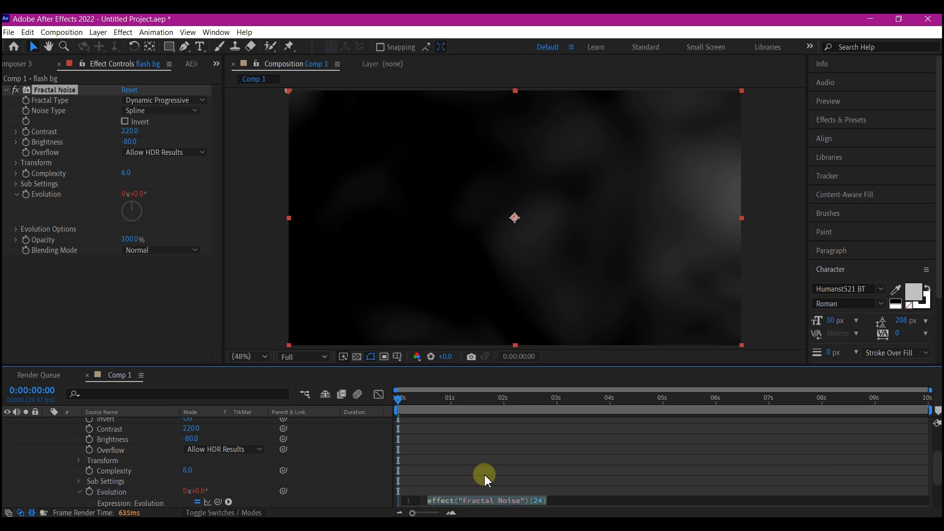
text(tim)
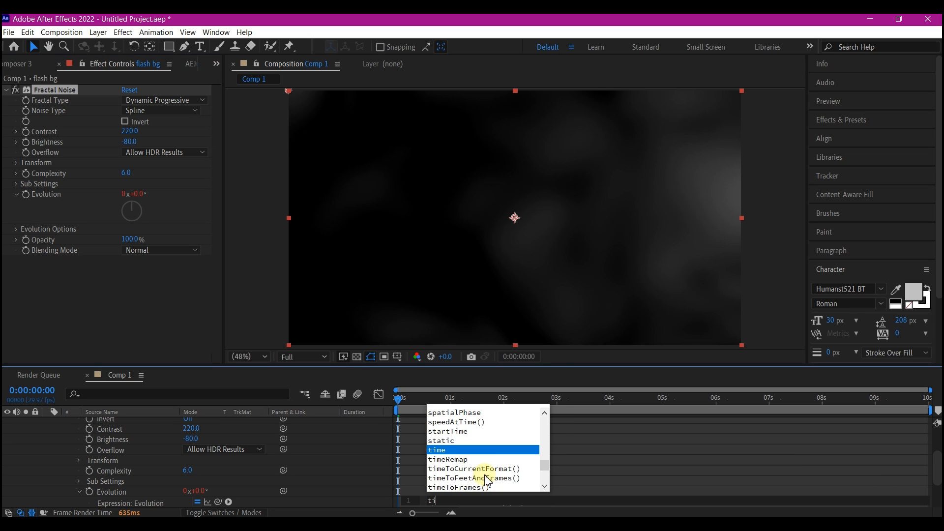
text(e)
text(*1000)
key(KP_Enter)
key(space)
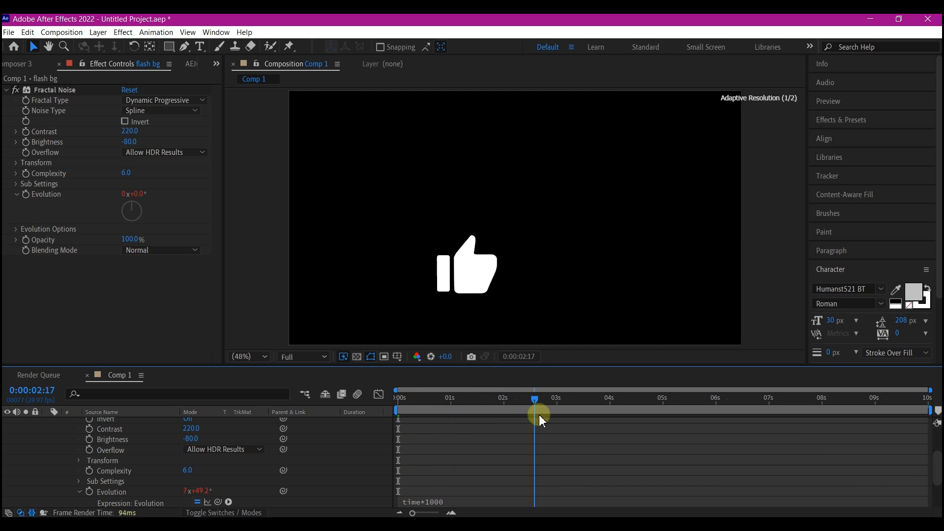
drag(603, 410, 611, 410)
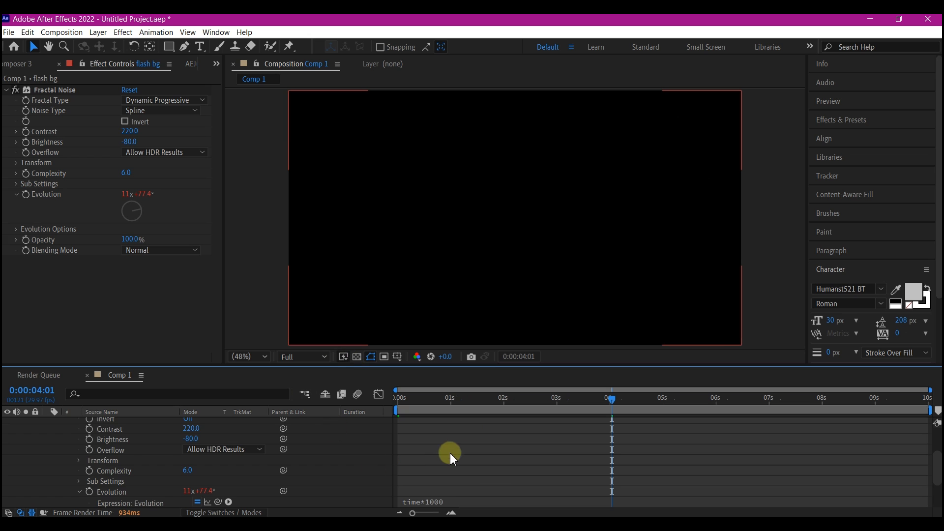
Step: Search for the Colorama effect and apply it to the flash bg layer
scroll(501, 467, up, 2)
click(551, 421)
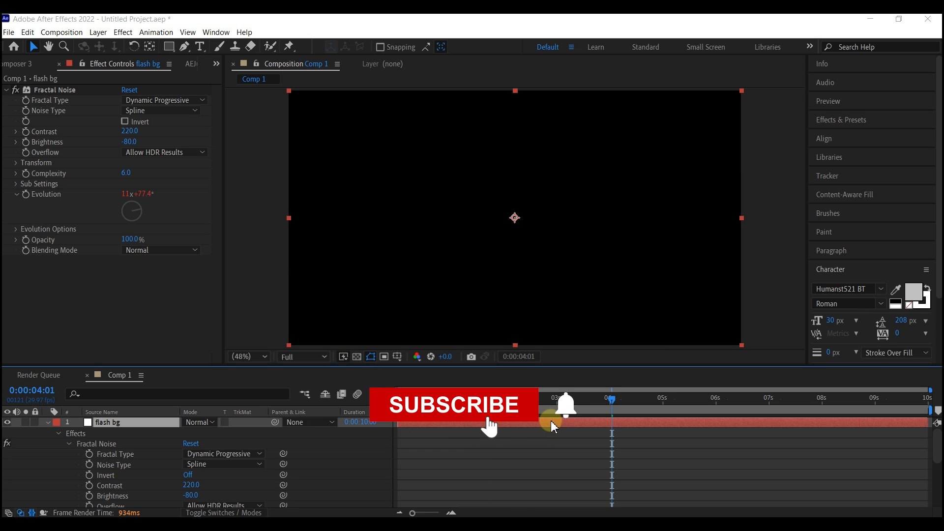
text(colo)
click(478, 418)
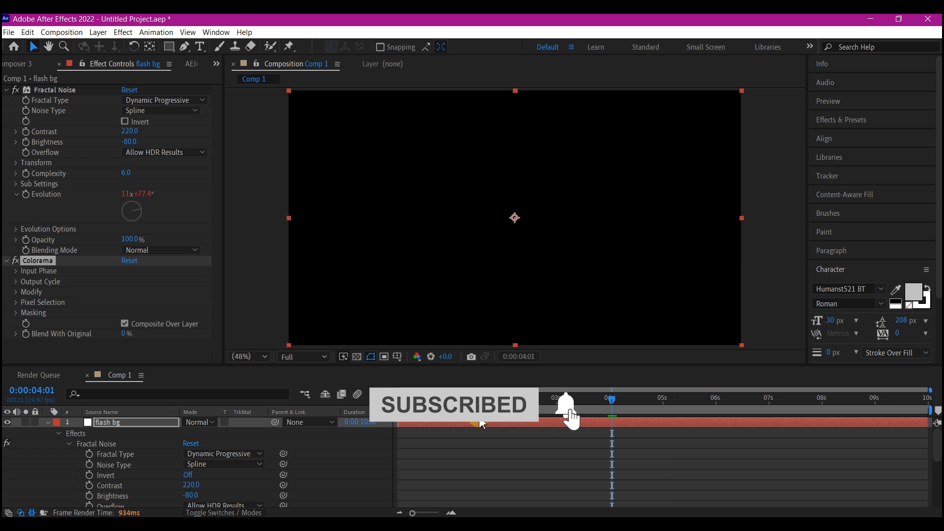
Step: Set the preset palette of Colorama's output cycle to Ramp Red
click(6, 90)
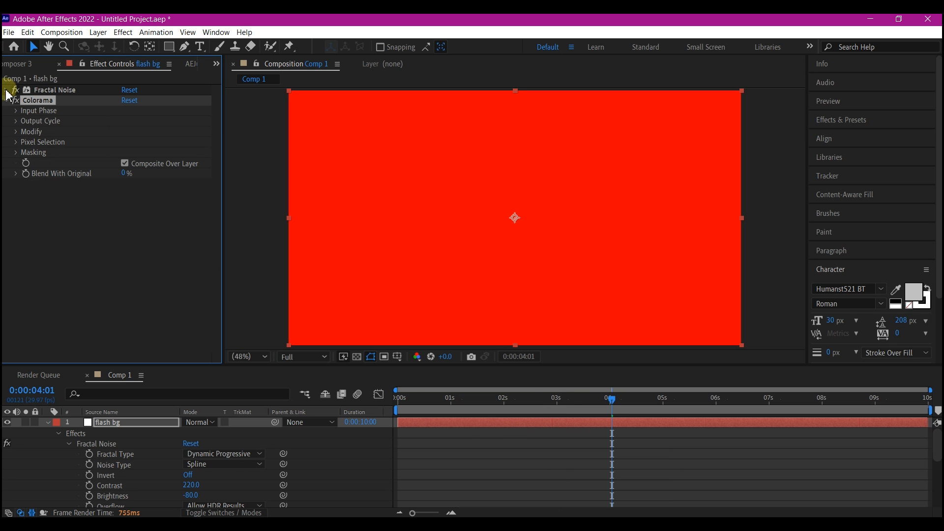
click(18, 121)
click(123, 132)
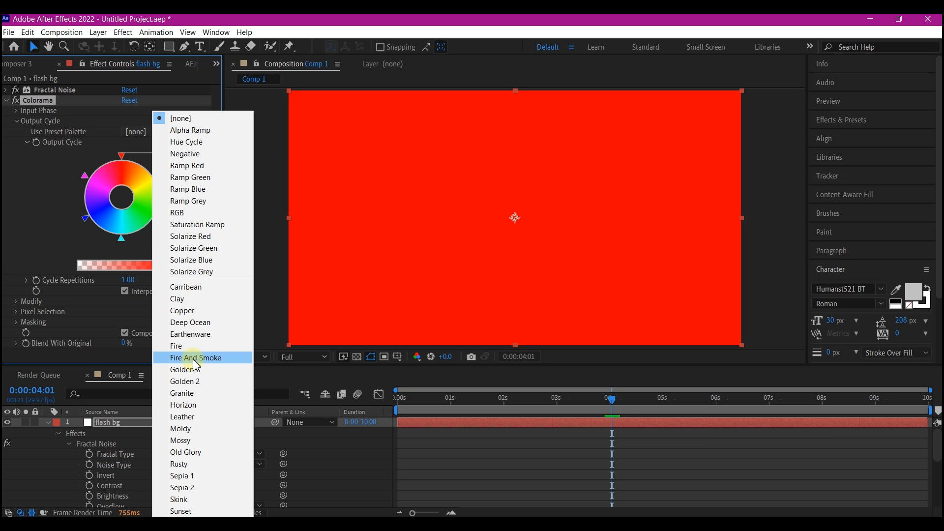
click(203, 166)
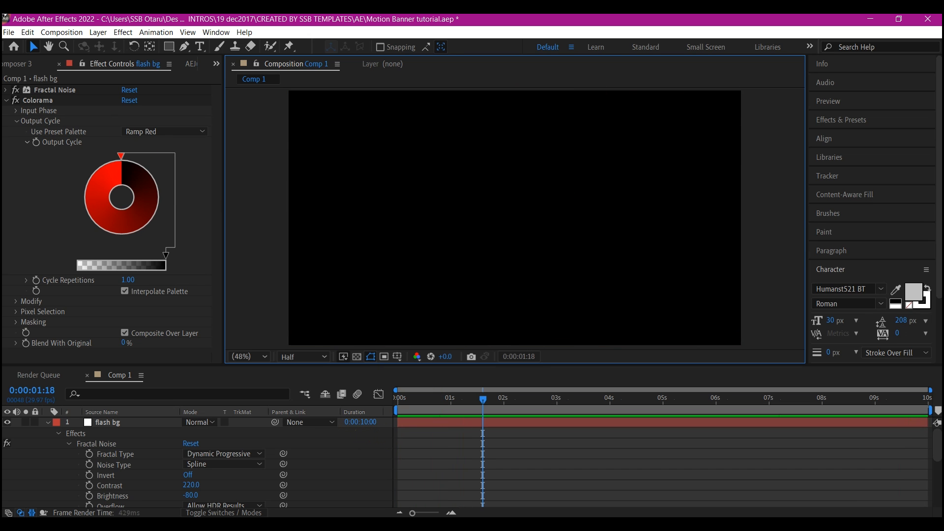
Step: Import pink-headphones-wireless-digital-device.png from the headPhones folder into the project
click(217, 64)
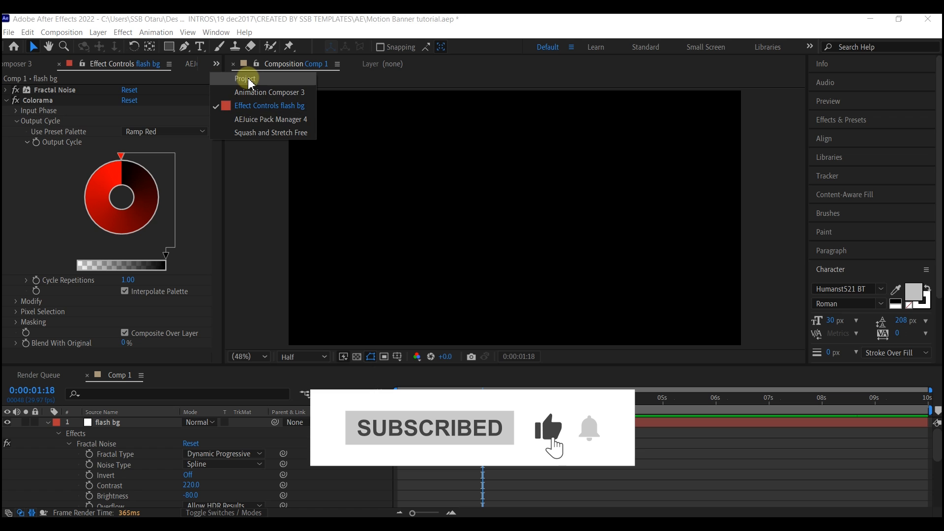
click(234, 80)
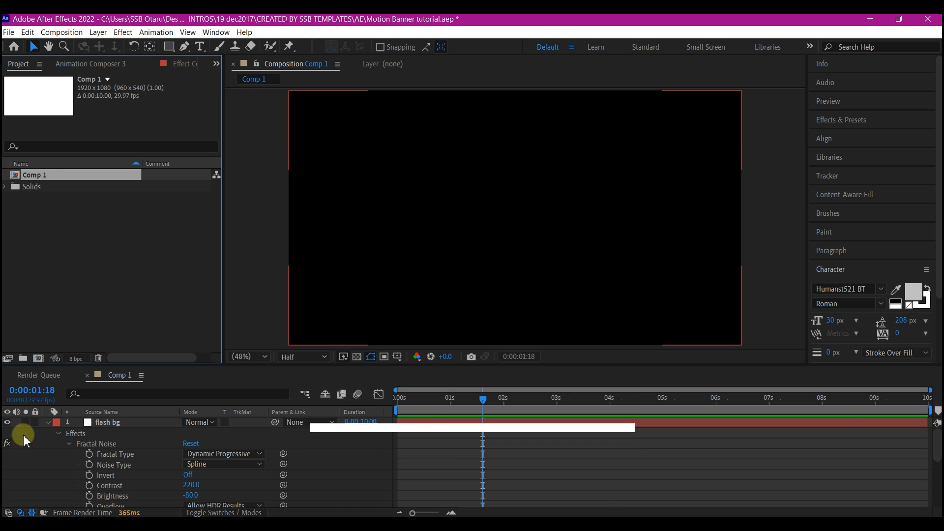
click(48, 422)
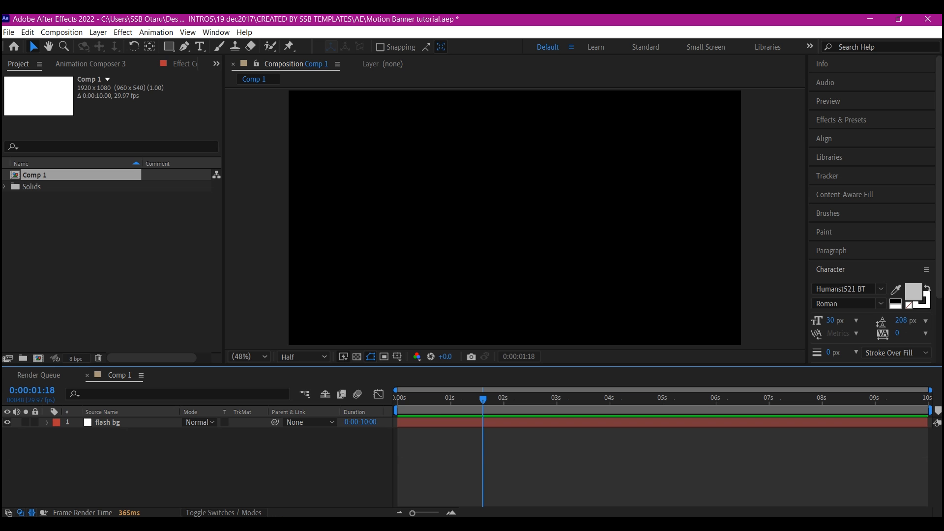
mouse_move(282, 524)
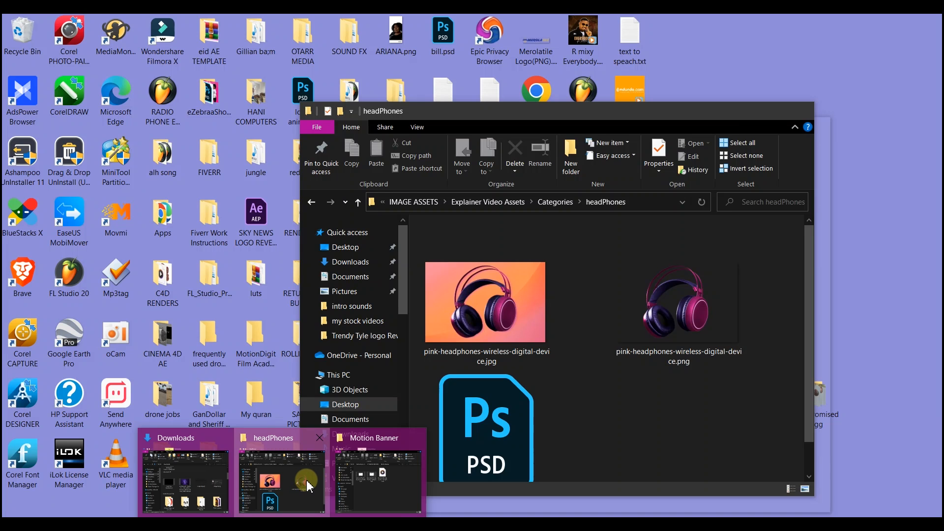
click(302, 487)
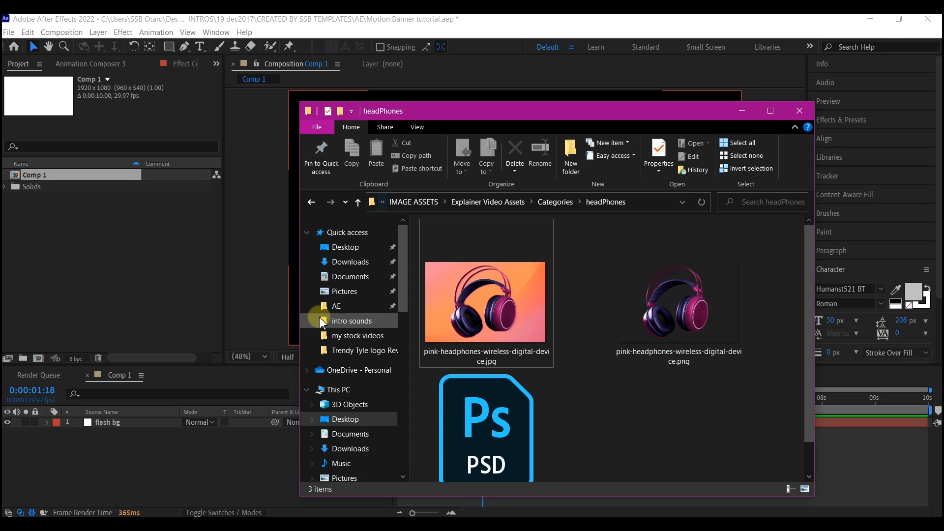
drag(683, 297, 94, 251)
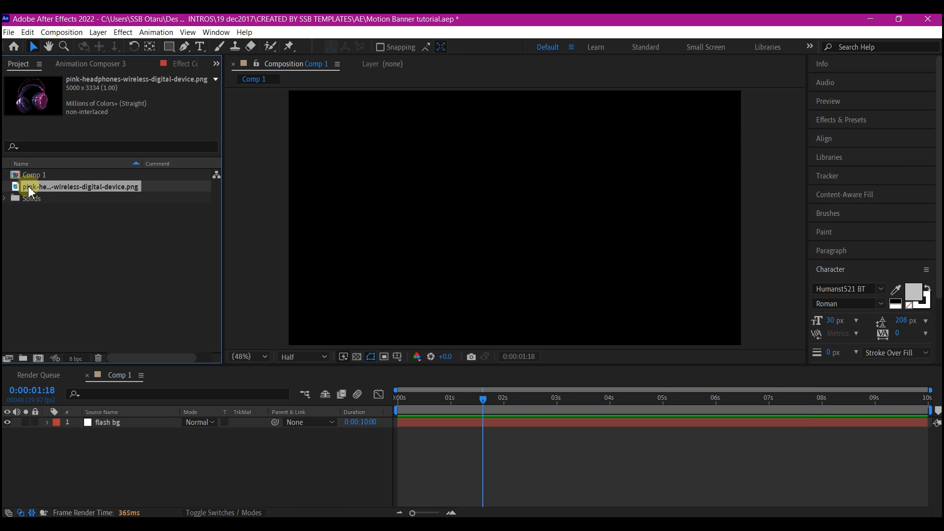
Step: Place the headphones PNG above the flash bg layer in Comp 1 and set its scale to 30%
drag(29, 191, 107, 418)
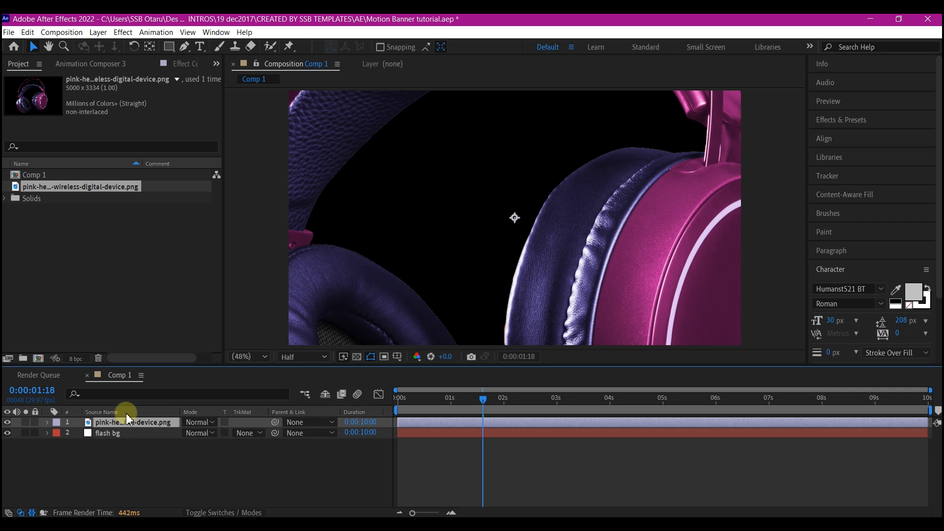
key(s)
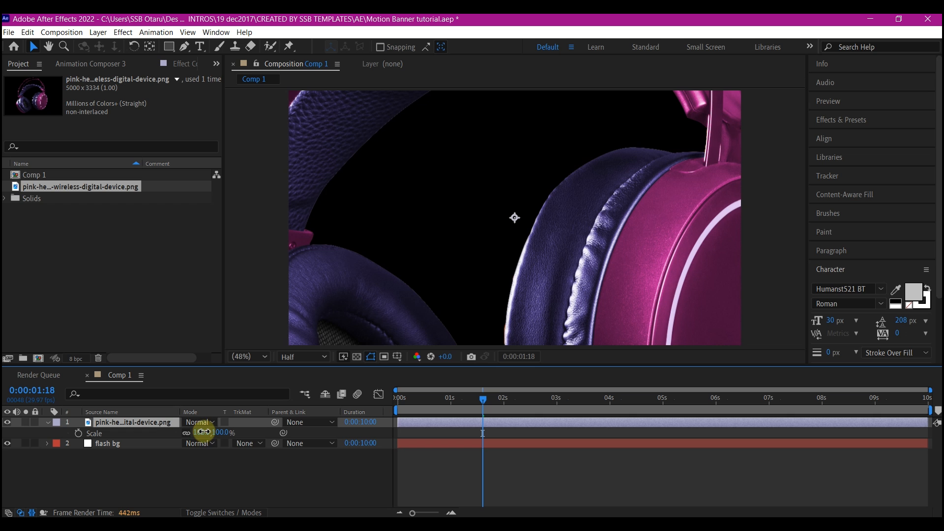
drag(202, 433, 175, 441)
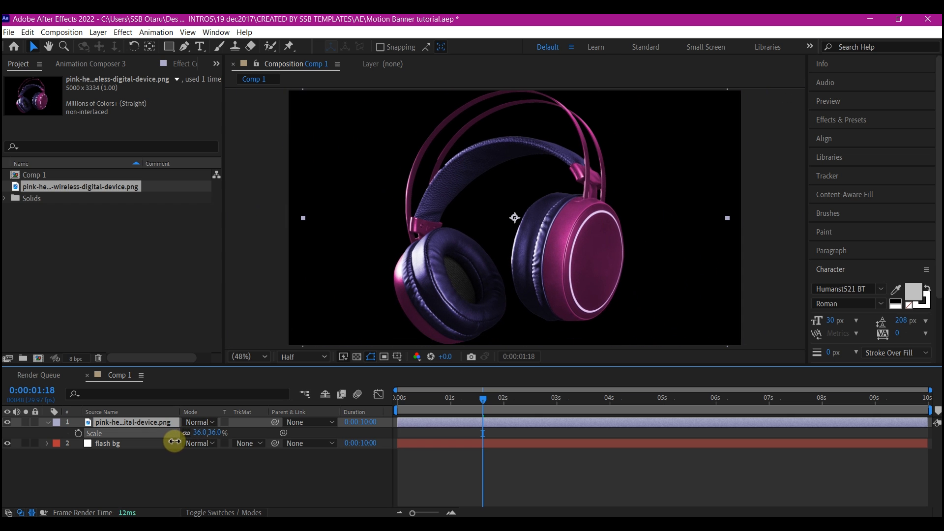
click(198, 433)
text(30)
key(Return)
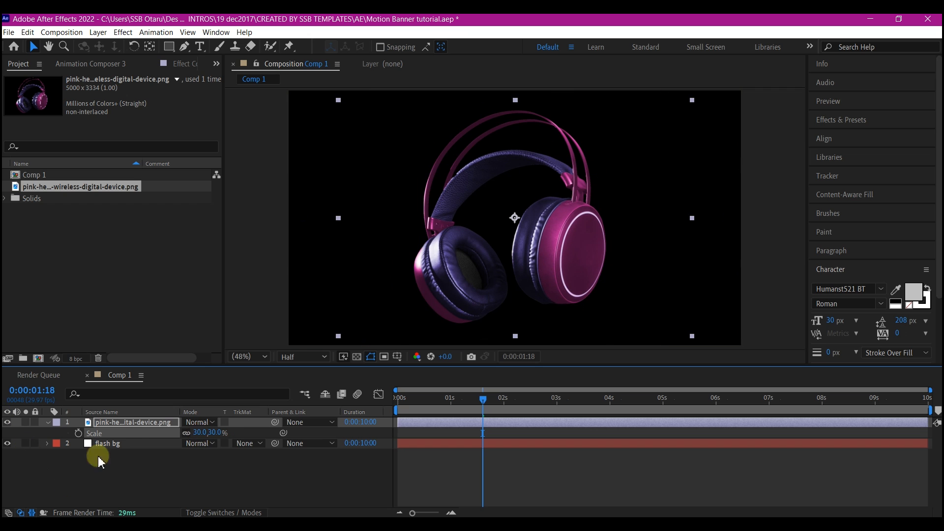
Step: Pre-compose the headphones PNG layer as "product ho;er", moving all attributes into the new composition
click(136, 426)
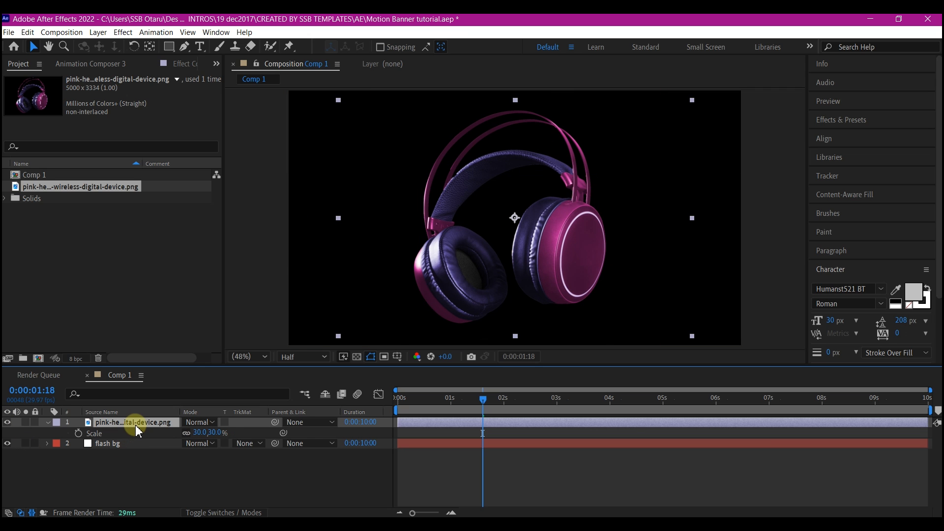
key(ctrl+shift+c)
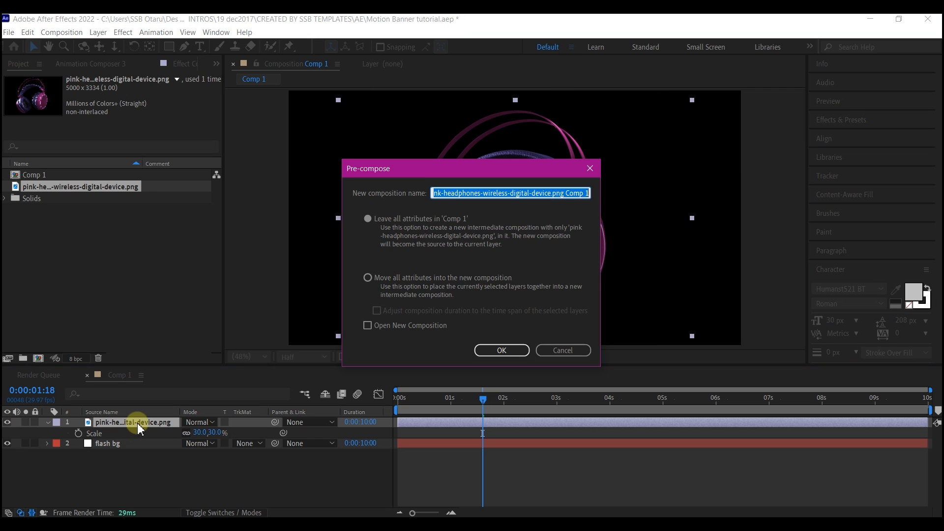
click(439, 217)
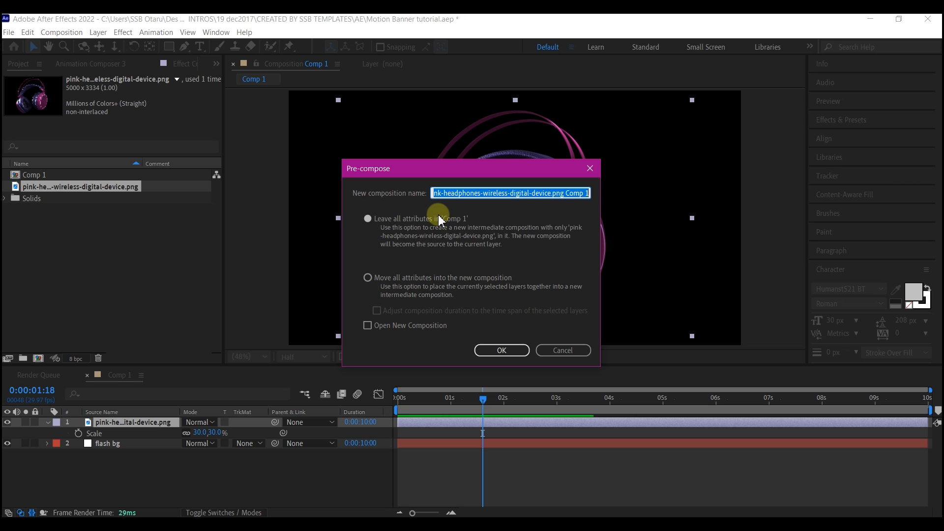
text(product ho;er)
click(384, 276)
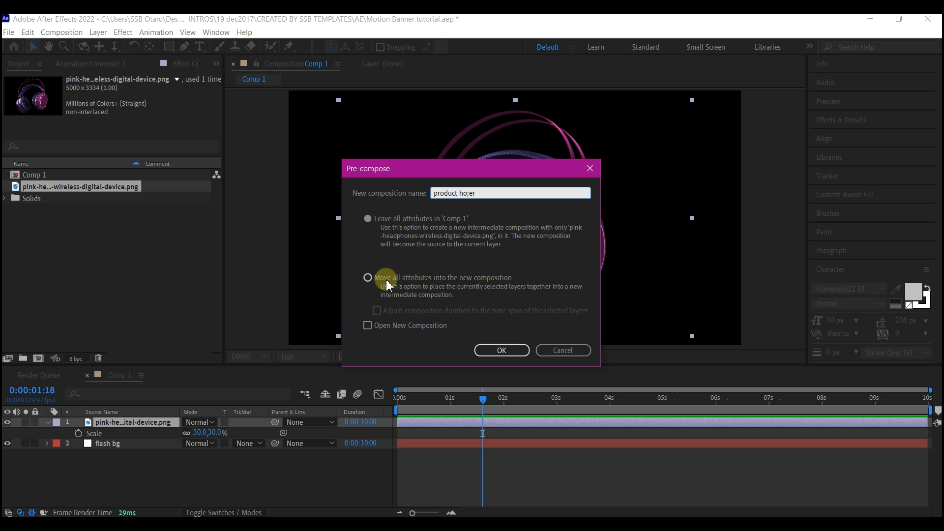
click(372, 278)
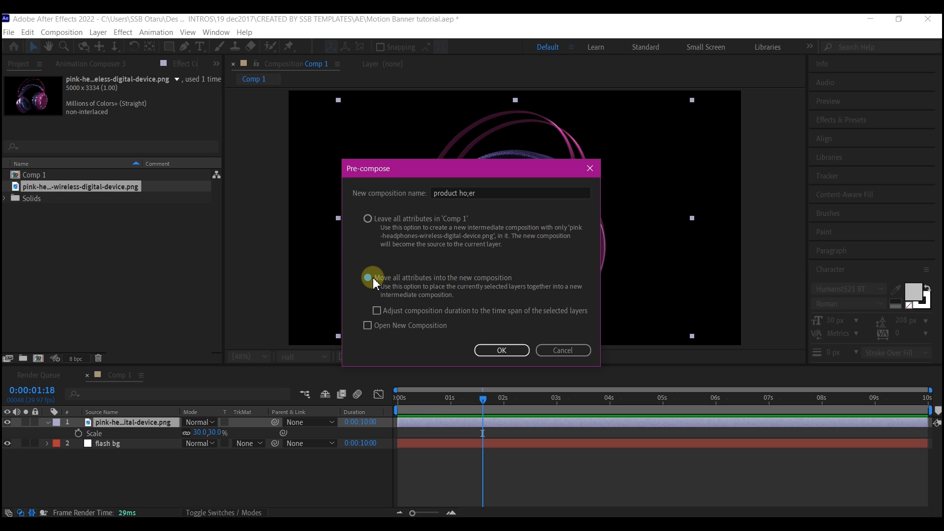
click(516, 350)
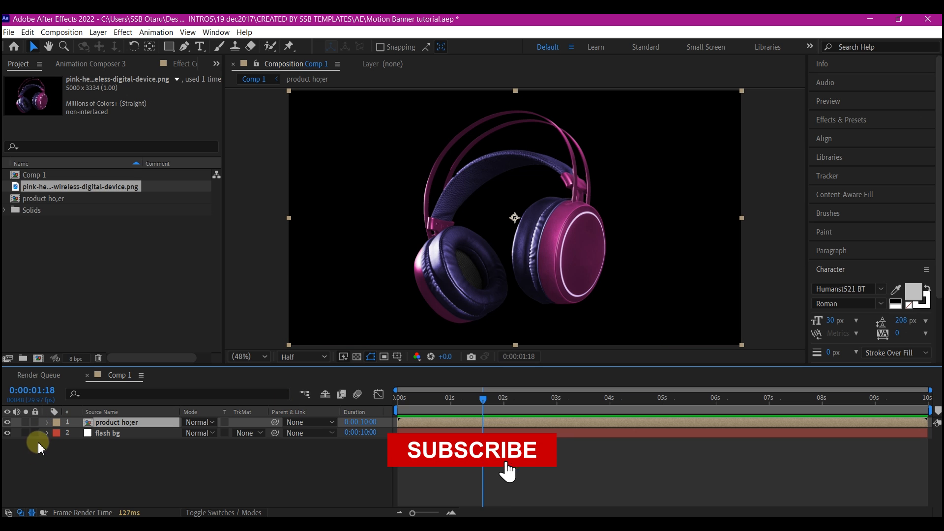
Step: Create a white 1920 x 1080 px solid layer named BG in Comp 1
right_click(196, 474)
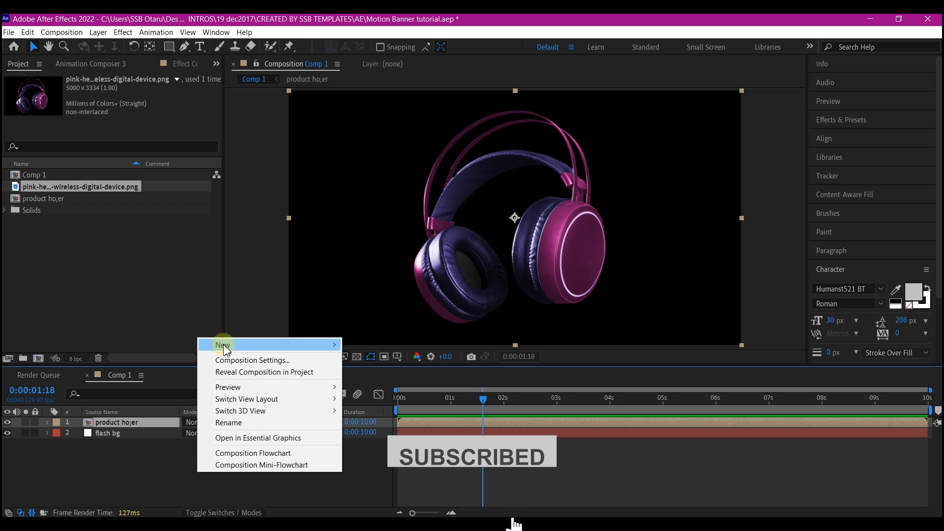
mouse_move(228, 350)
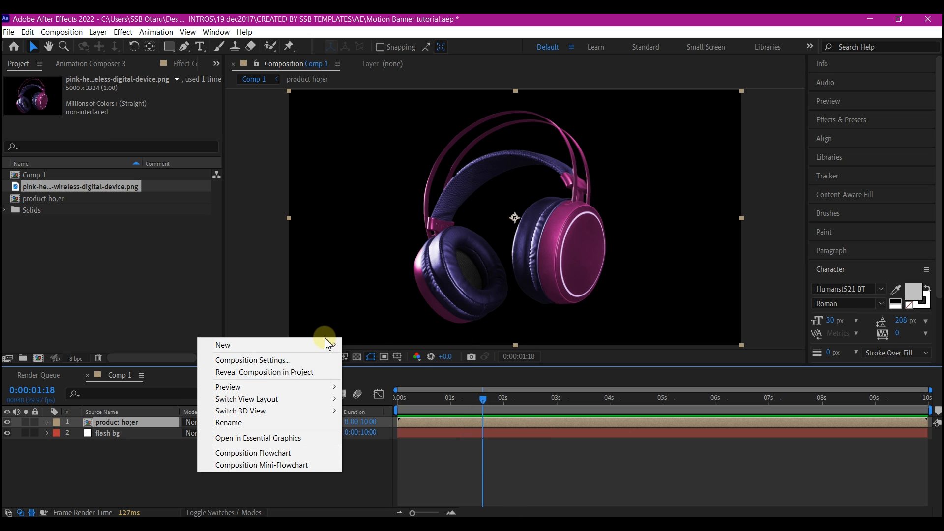
mouse_move(331, 344)
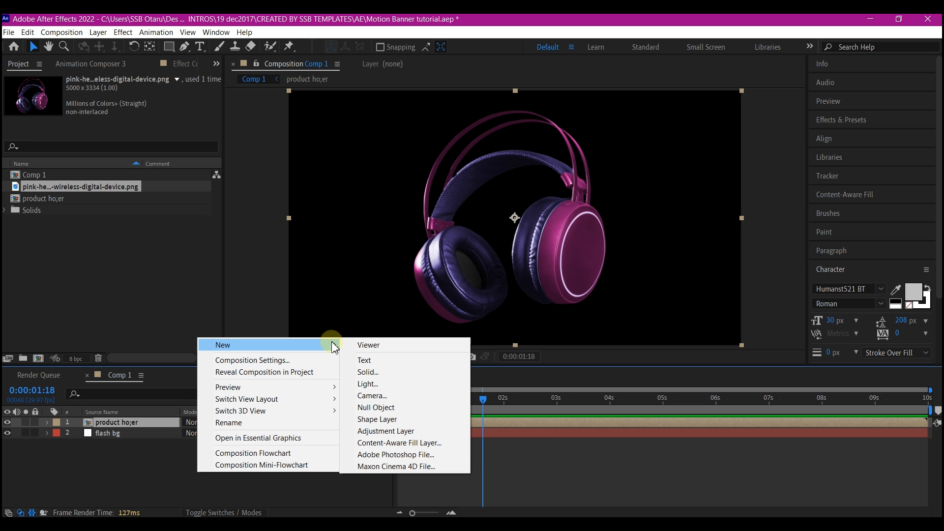
click(372, 377)
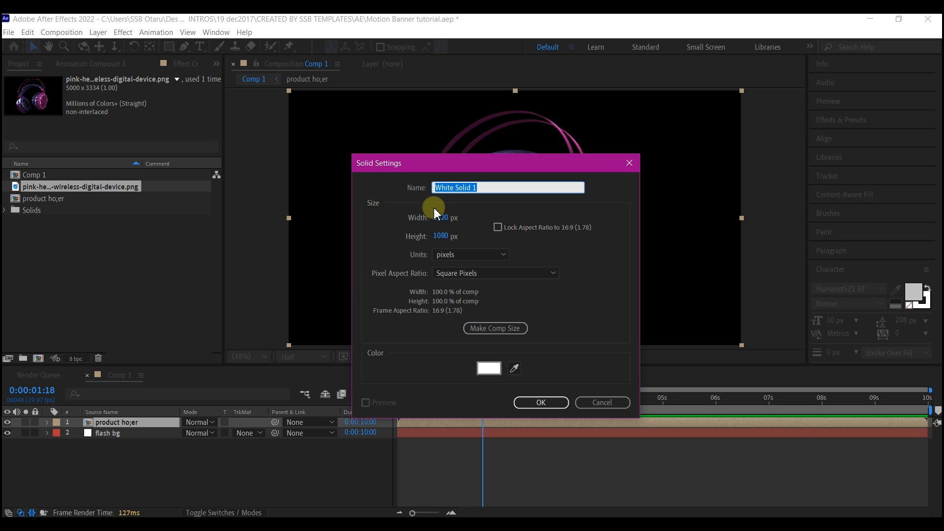
text(BG)
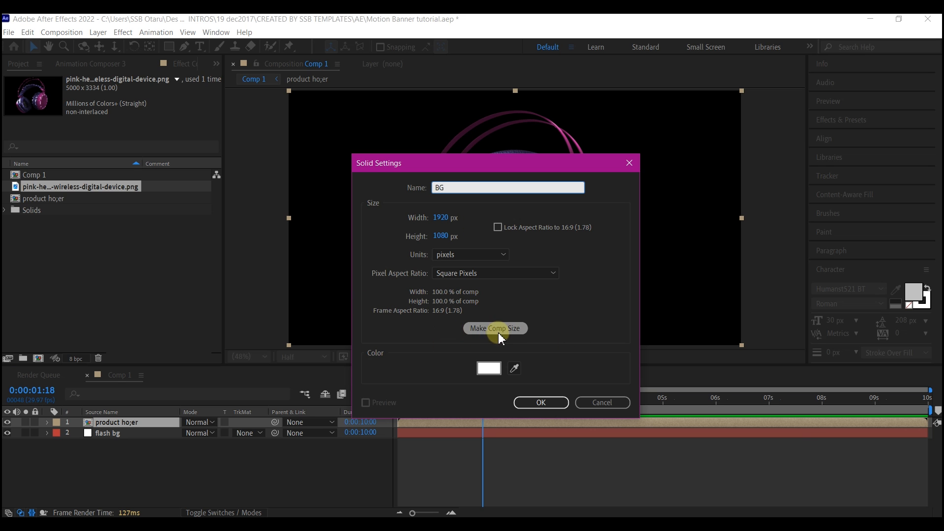
click(543, 403)
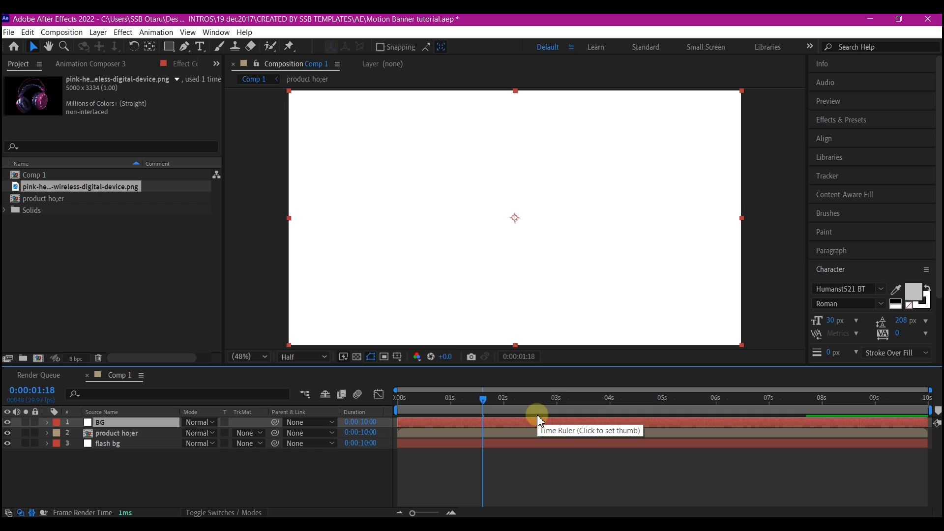
Step: Apply the Fill effect to the BG solid and move the layer beneath flash bg
key(ctrl+space)
text(fill)
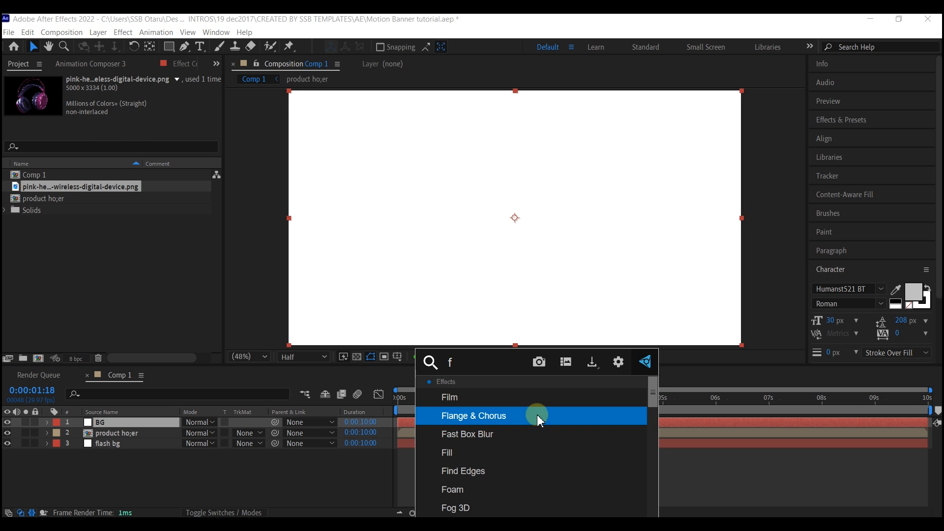
key(Return)
drag(123, 422, 120, 447)
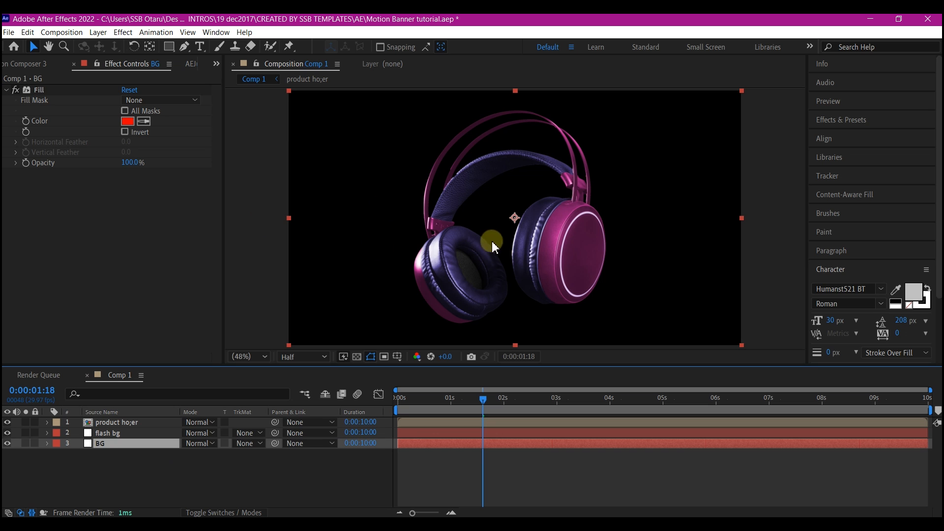
Step: Sample a dark navy tone from beneath the headphones' headband as the BG layer's Fill color
click(143, 125)
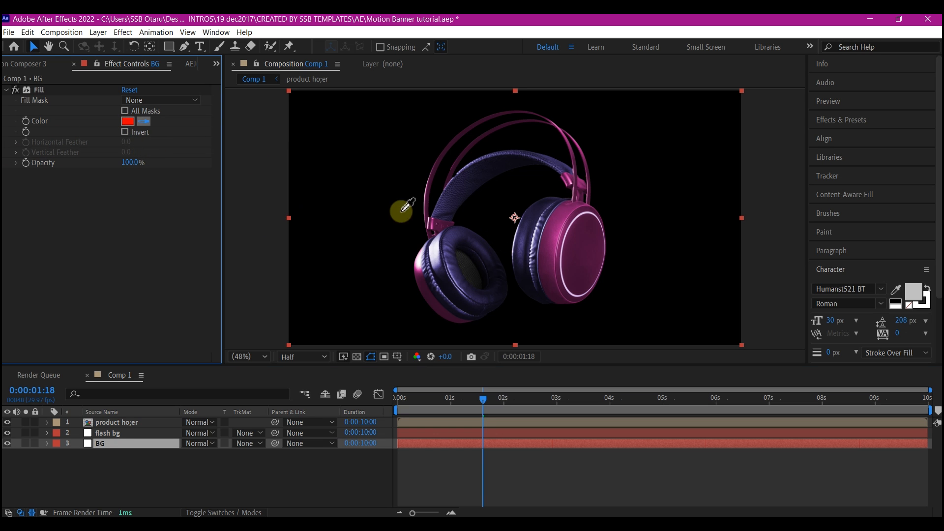
click(481, 178)
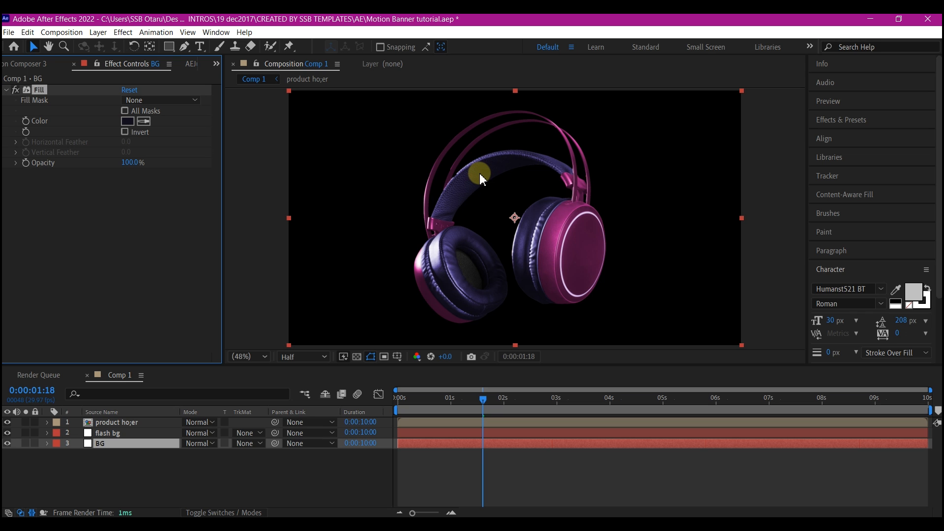
Step: Set the flash bg layer's blending mode to Screen and edit its opacity
click(104, 433)
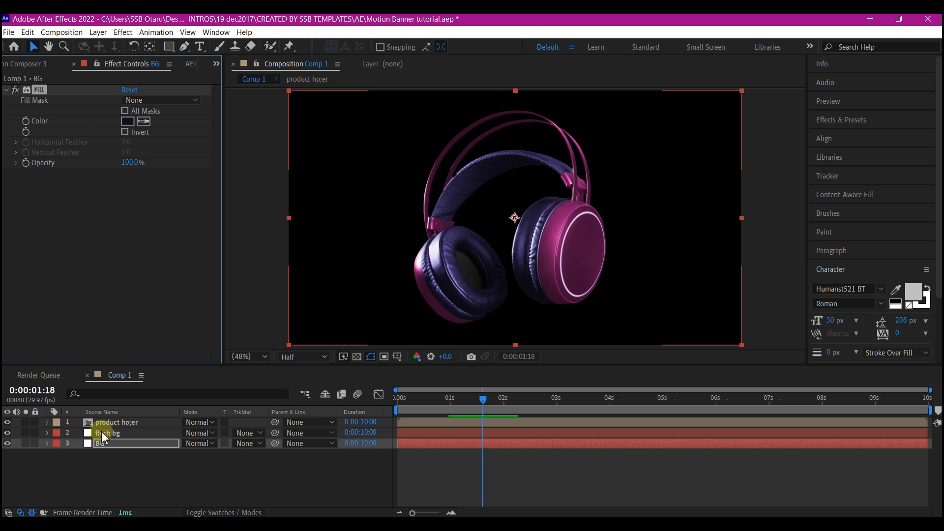
click(115, 436)
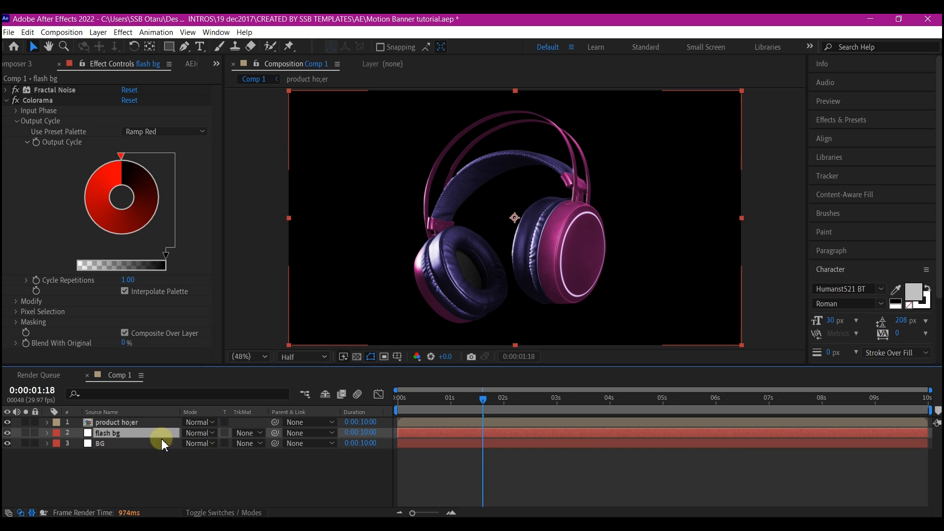
click(209, 436)
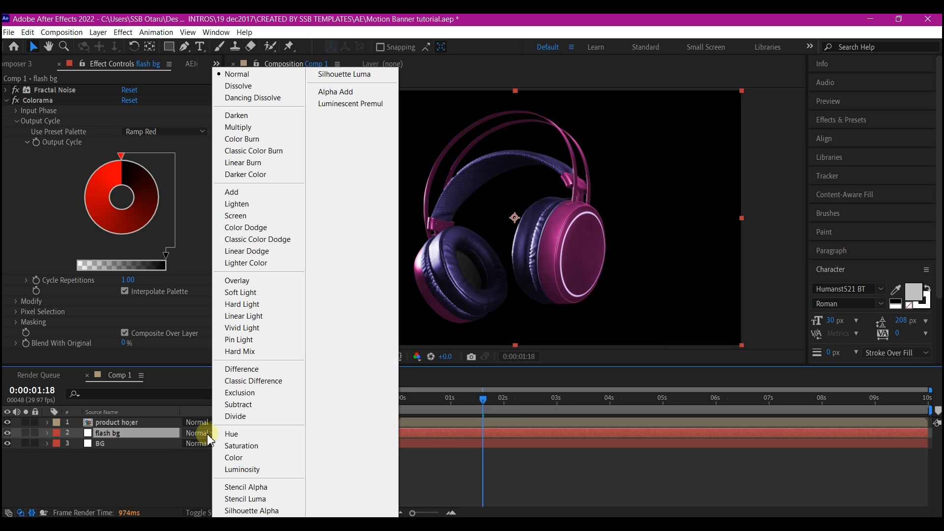
click(244, 216)
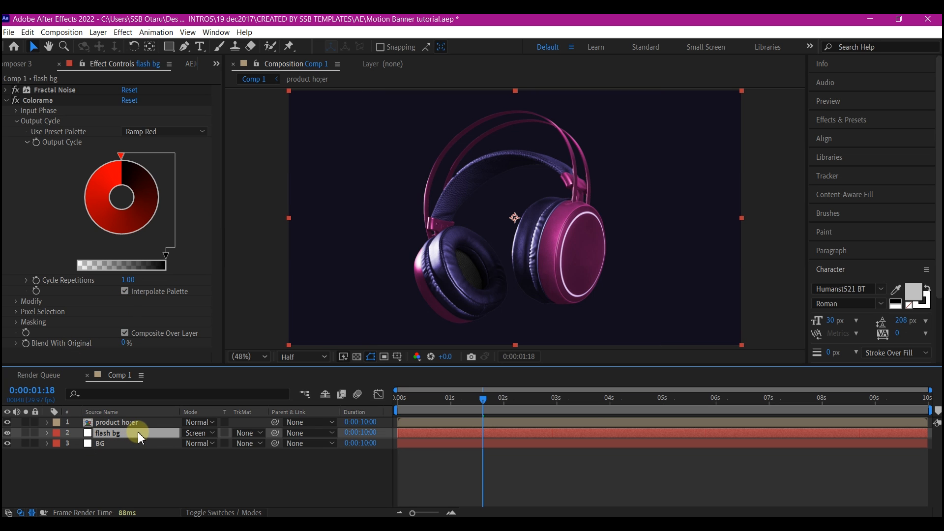
key(t)
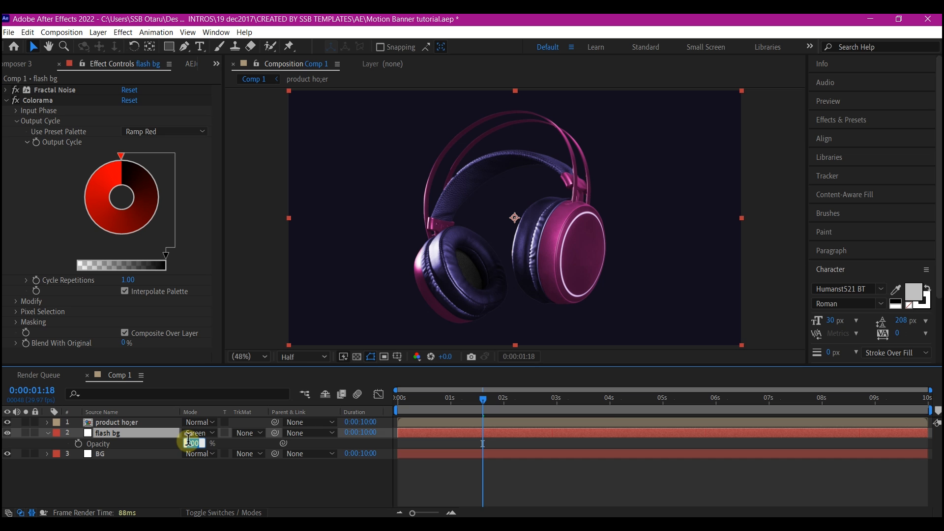
key(Return)
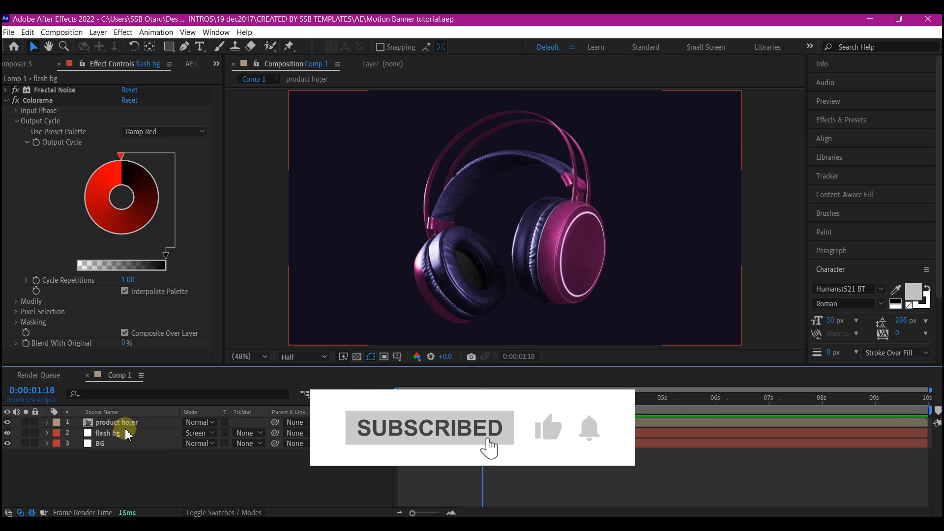
Step: Add Position and Rotation keyframes to the product ho;er layer at 0:00:02:00
click(125, 423)
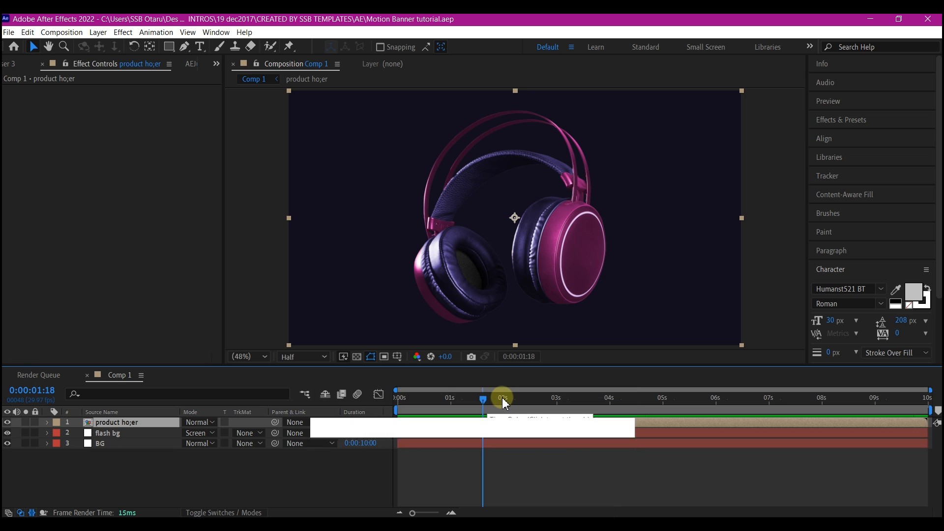
click(504, 398)
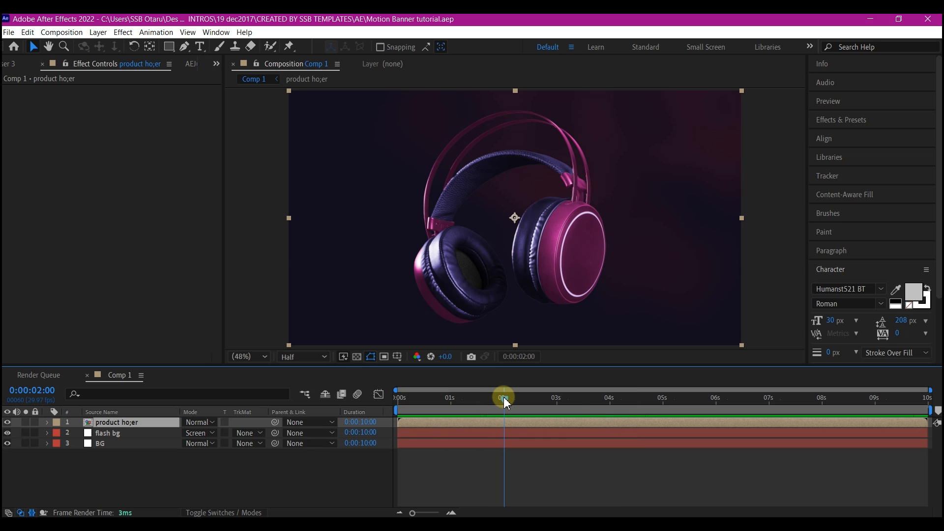
key(p)
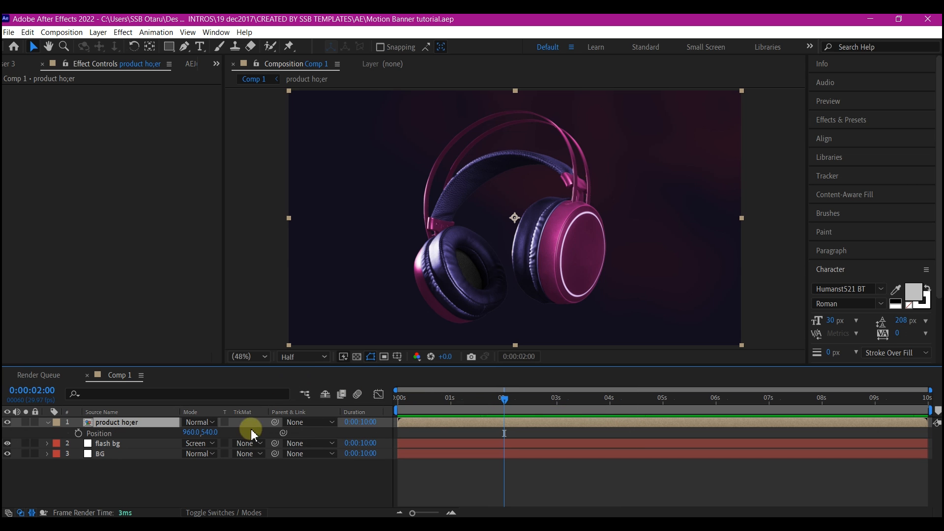
click(79, 433)
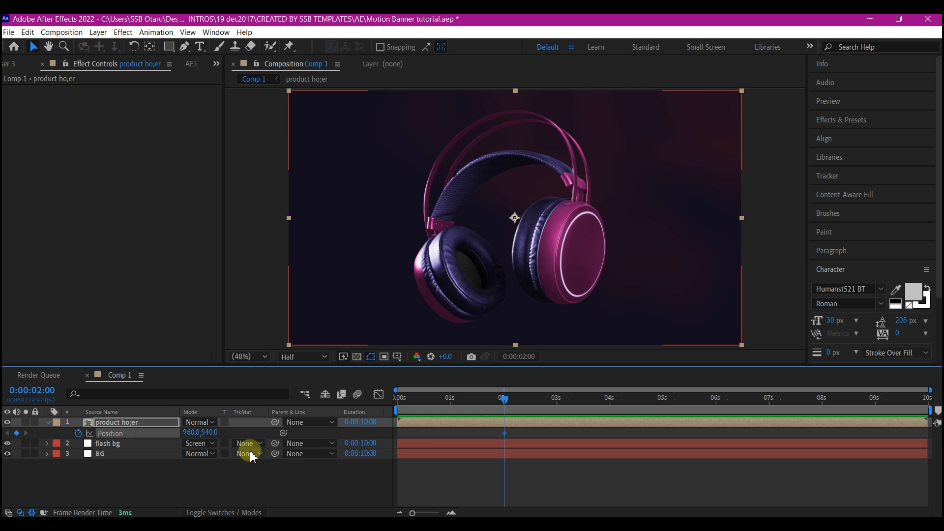
key(shift+r)
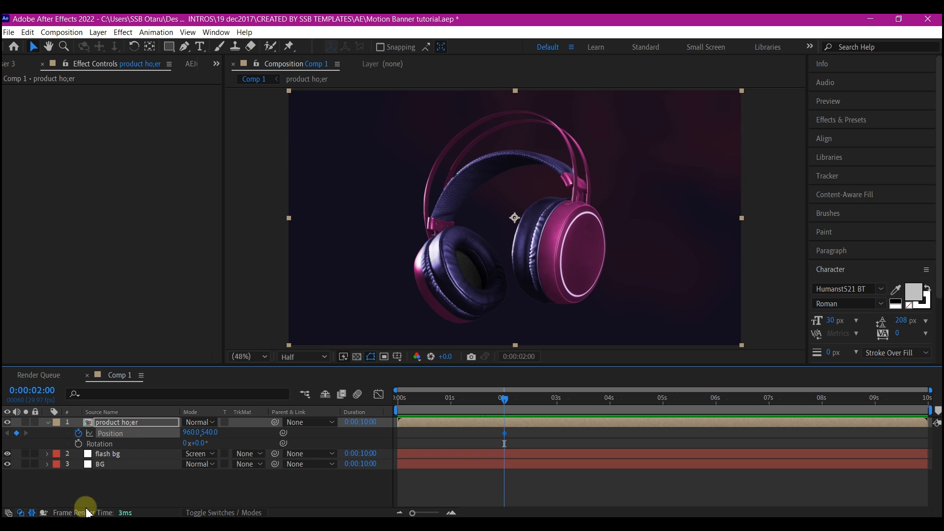
click(78, 444)
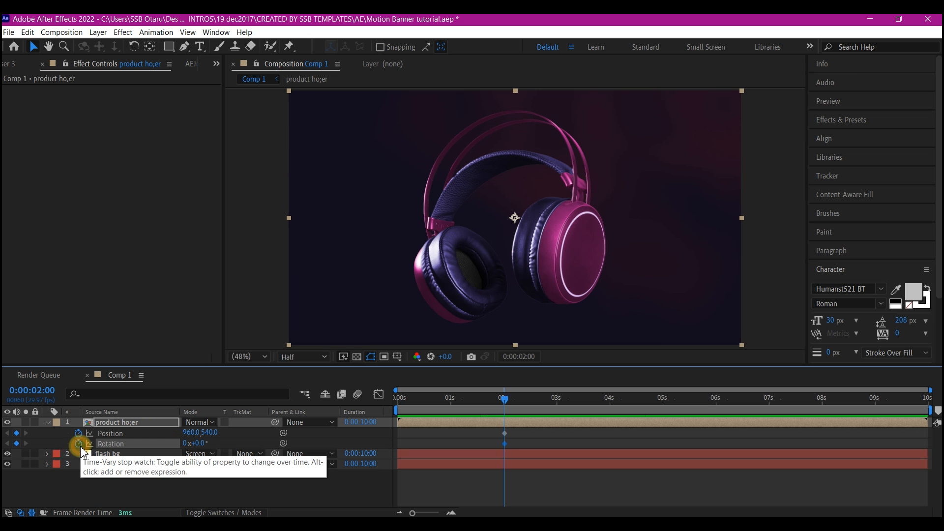
Step: At 0:00:00:00, set the product ho;er layer's rotation to -45° and its vertical position to 1536, below the frame
drag(442, 400, 398, 399)
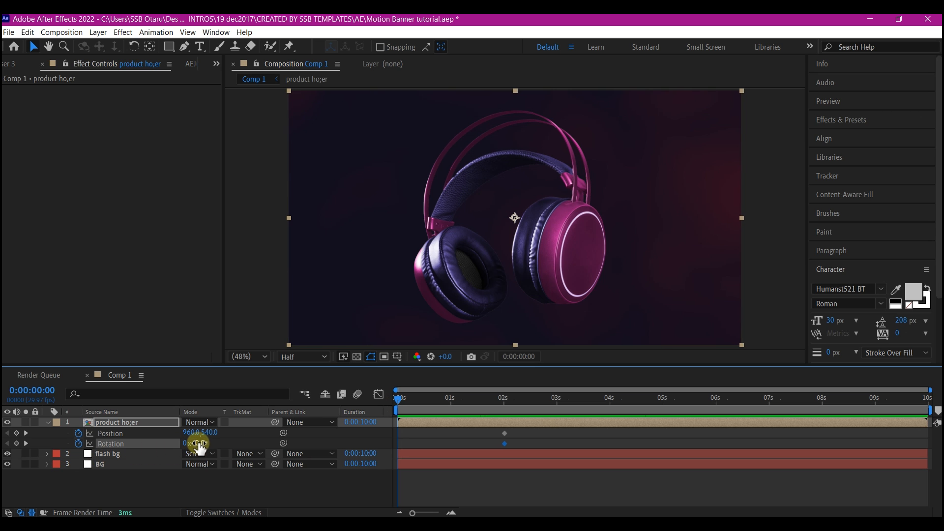
text(-45)
key(Return)
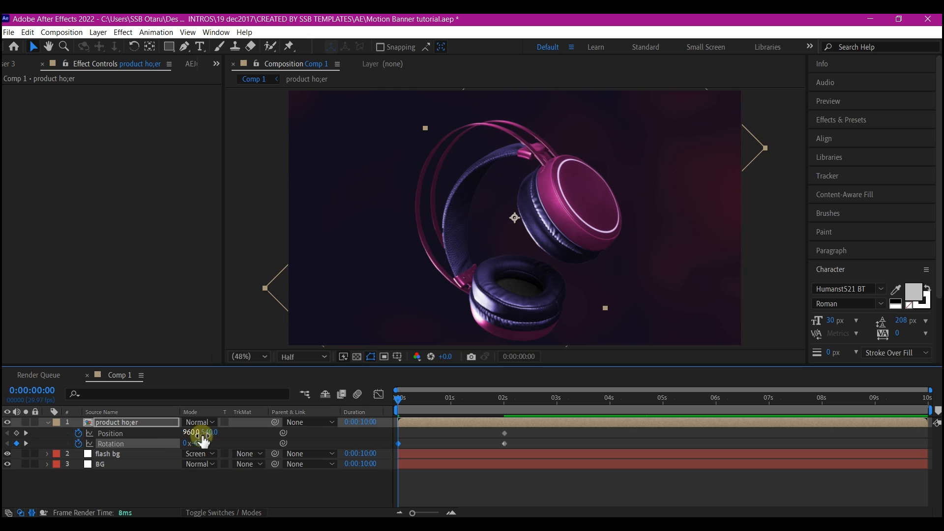
drag(210, 436, 864, 394)
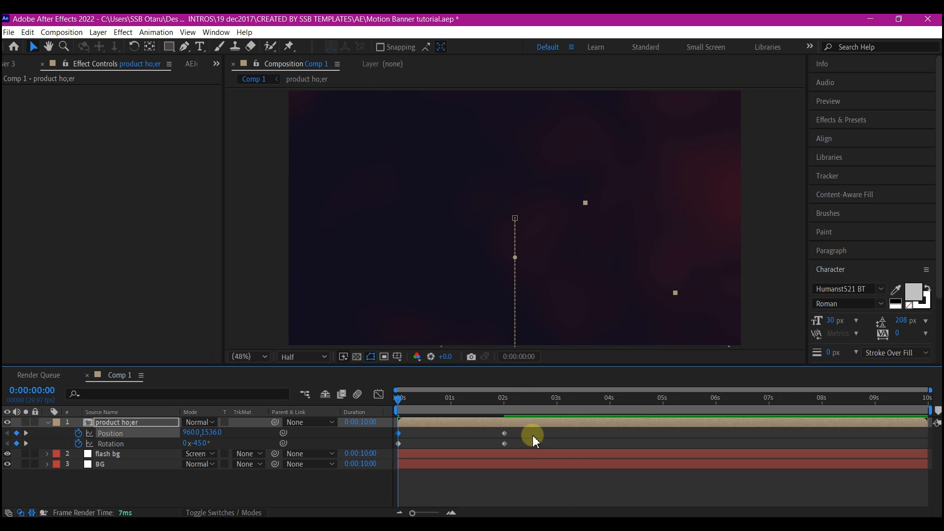
Step: Apply Easy Ease to all Position and Rotation keyframes of the product ho;er layer
drag(535, 433, 377, 452)
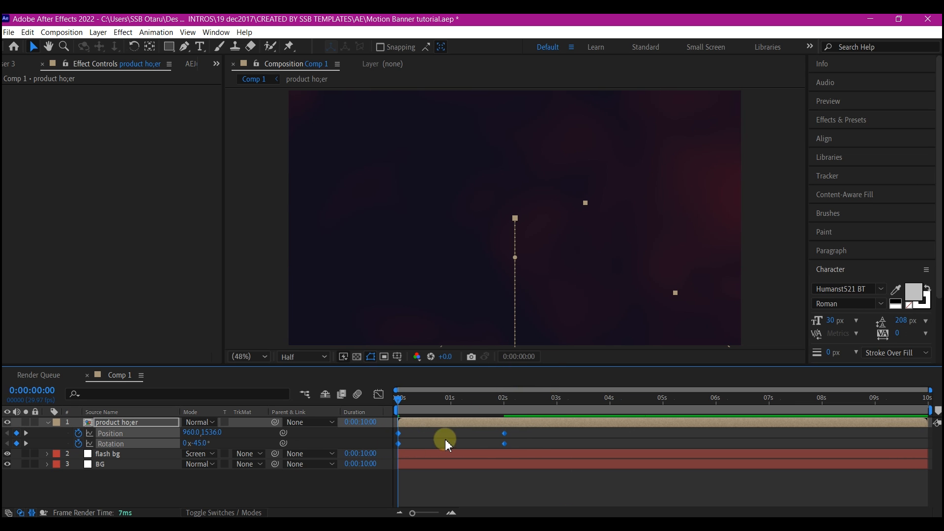
right_click(504, 443)
mouse_move(521, 435)
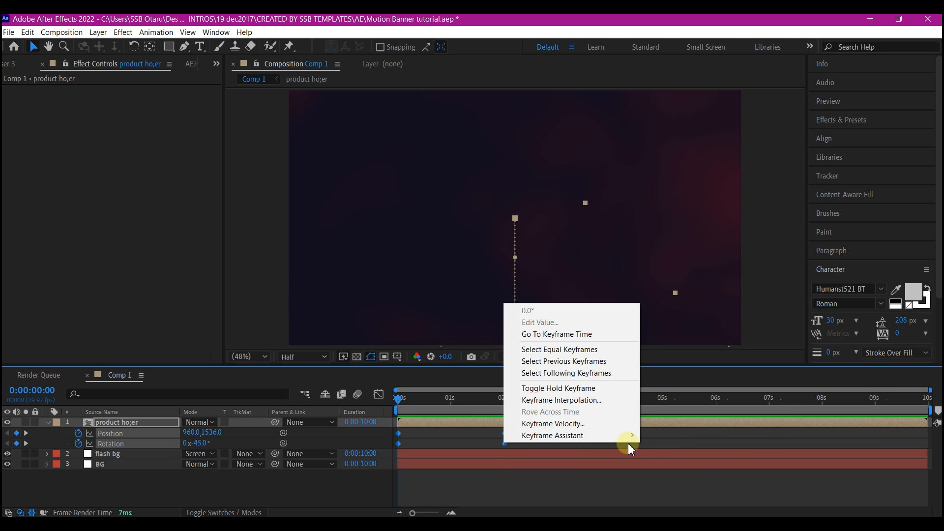
mouse_move(615, 432)
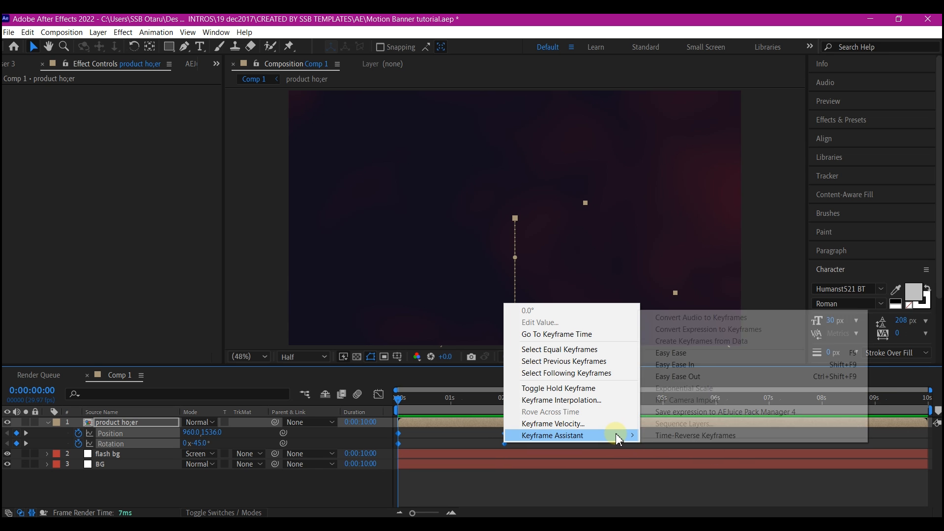
click(699, 353)
click(509, 443)
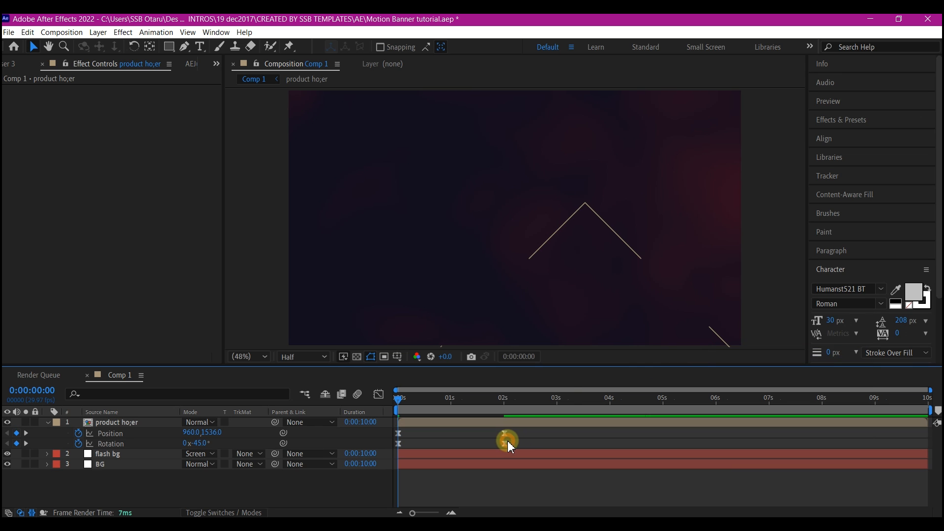
Step: In the speed graphs, extend the incoming ease of the product ho;er layer's final Position and Rotation keyframes for a gradual slowdown
click(504, 433)
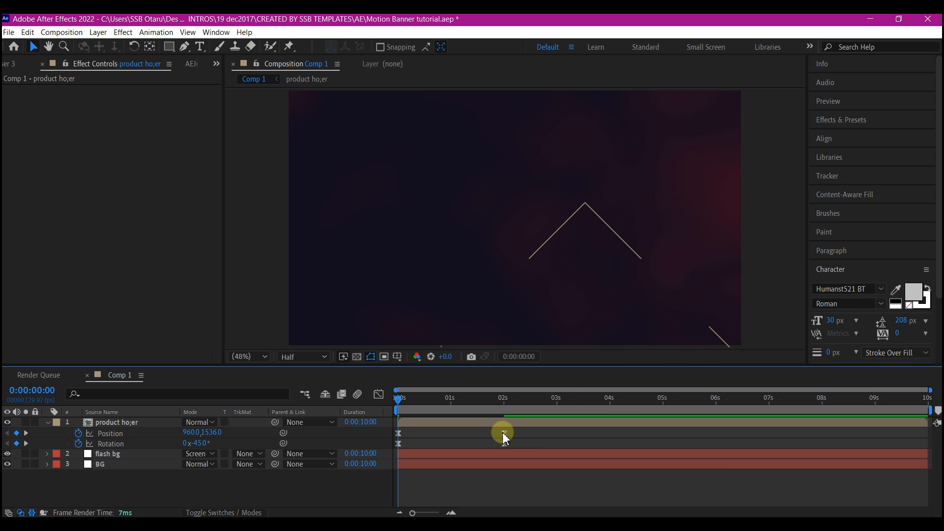
click(378, 394)
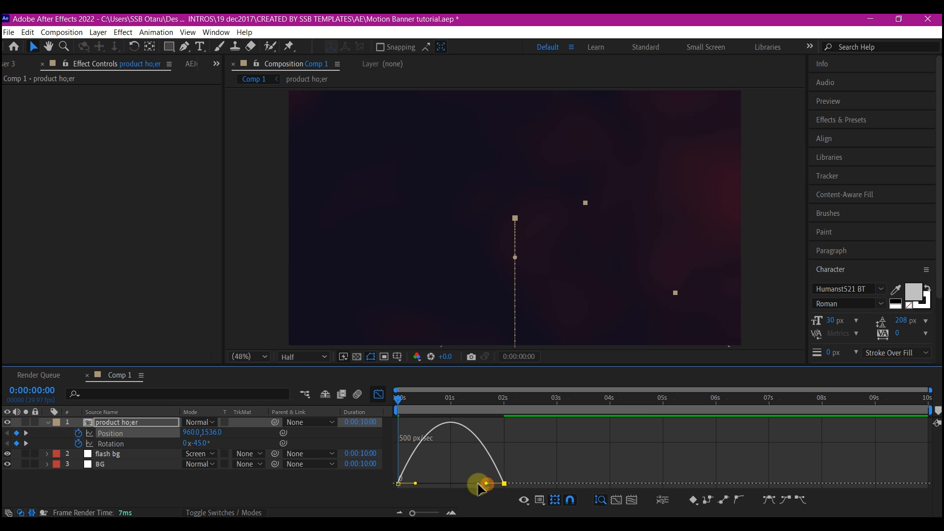
drag(480, 485, 413, 485)
click(378, 395)
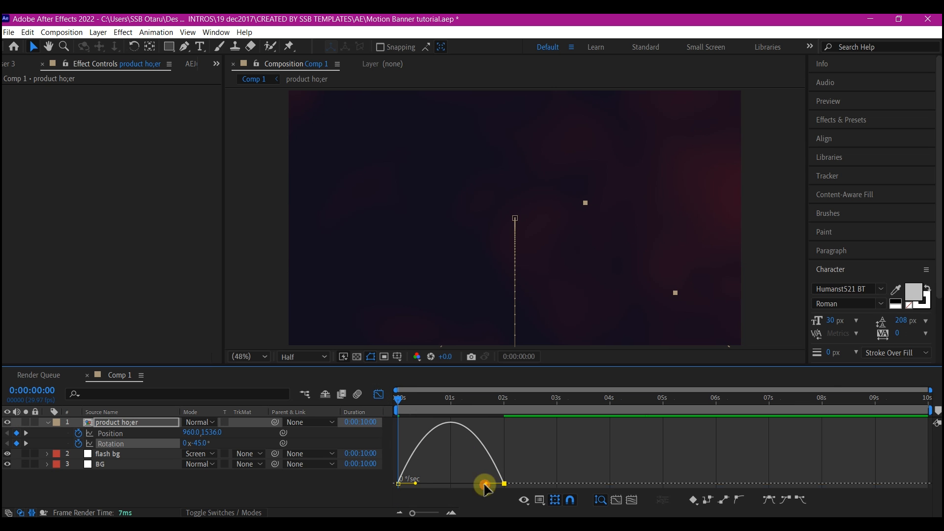
click(378, 394)
Step: End the work area at 0:00:05:00 and preview the headphones animation
click(663, 404)
key(n)
key(space)
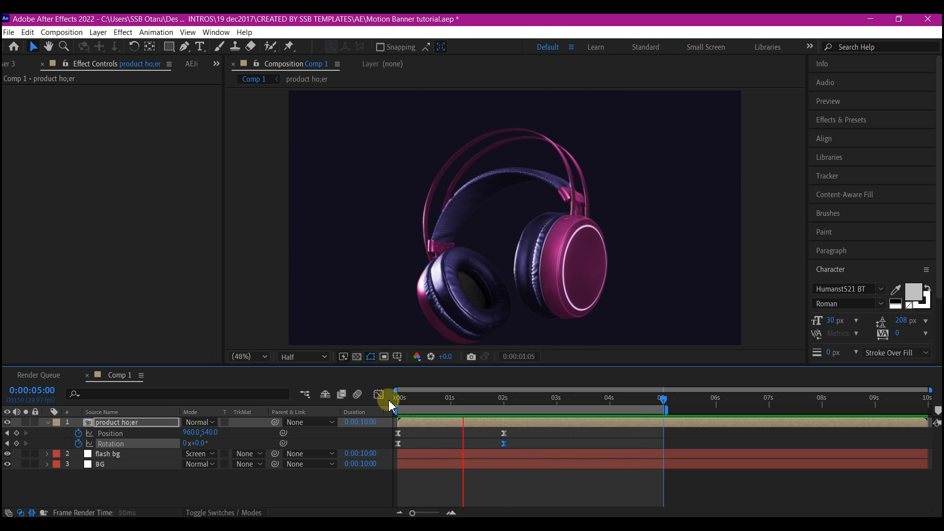
key(space)
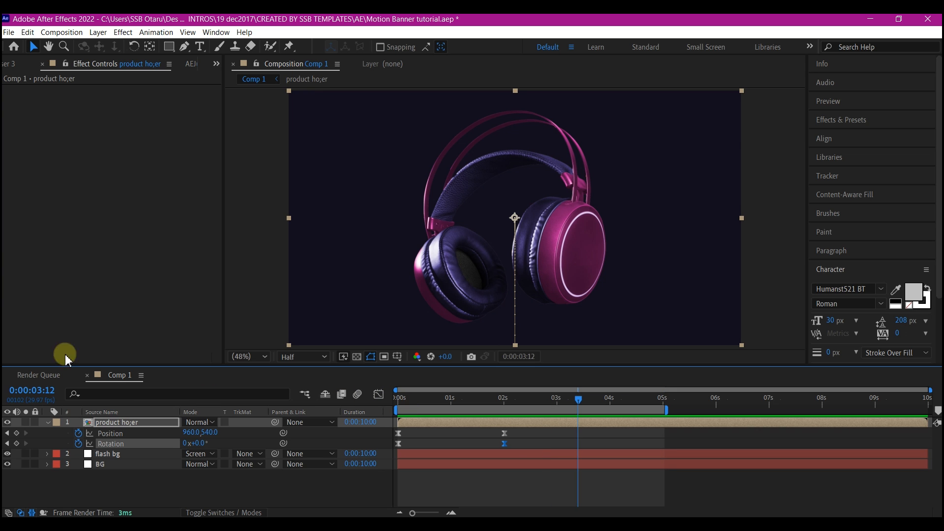
Step: With no layer selected, draw a polygon with an outer radius of about 618 from the centre of the composition as a new shape layer
click(137, 486)
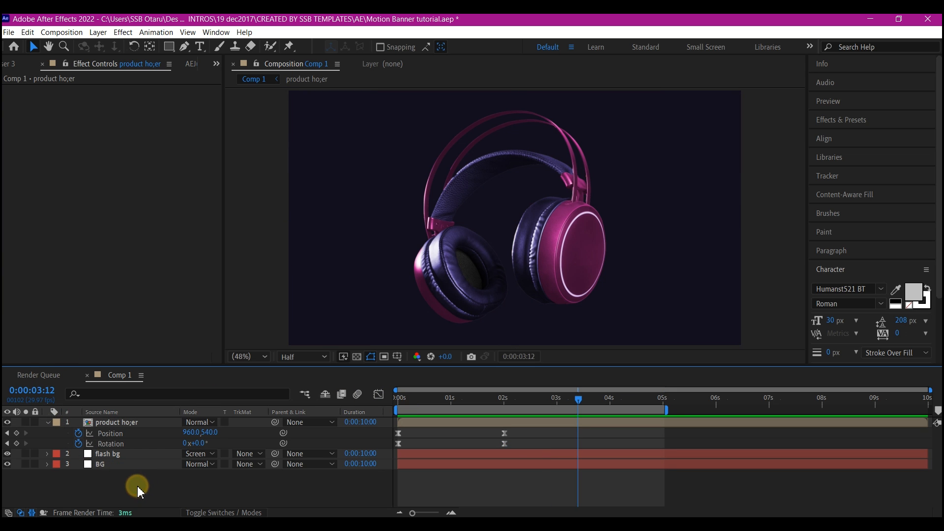
click(171, 49)
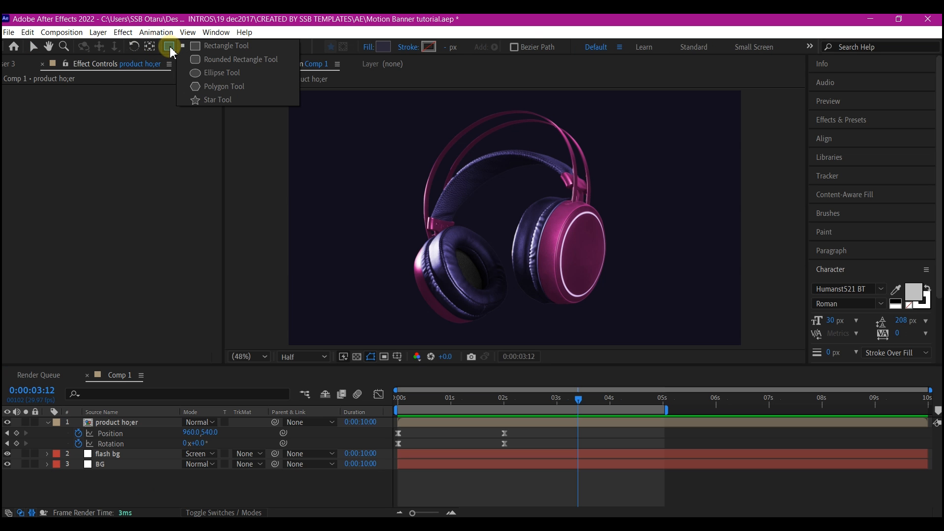
click(225, 86)
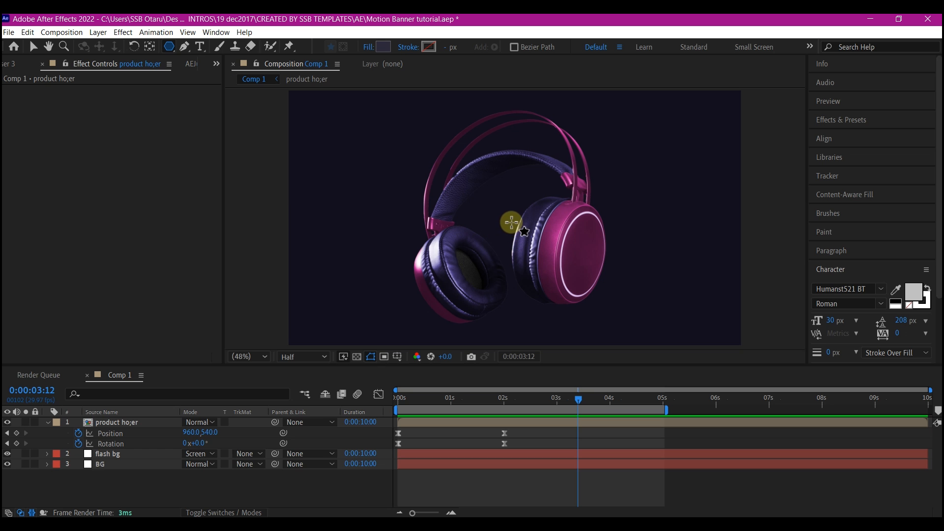
drag(511, 222, 623, 315)
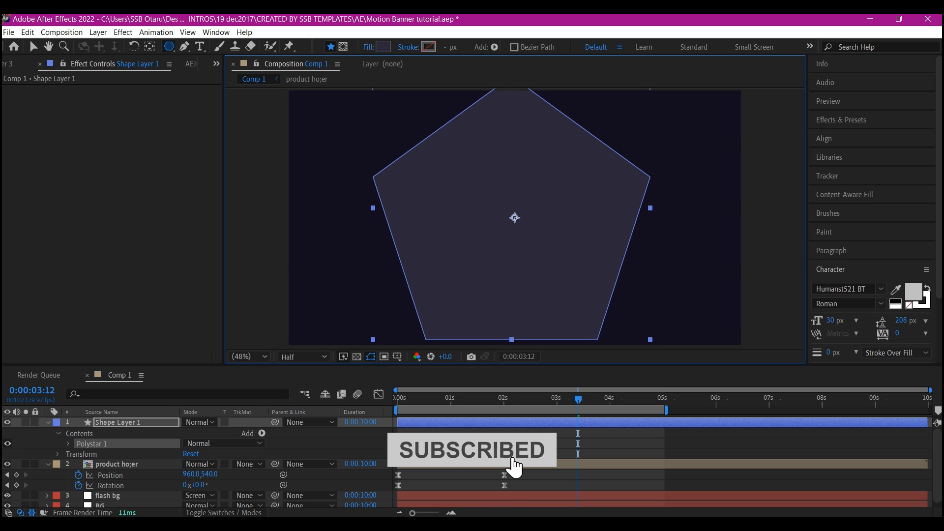
Step: Turn the polygon into a triangle by setting its points to 3, and set its path rotation to -142°
key(v)
click(68, 444)
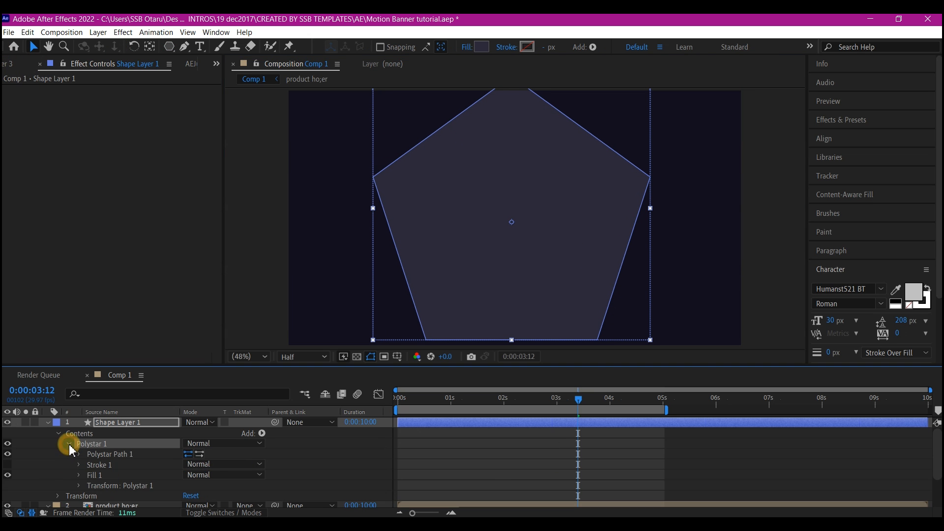
click(79, 454)
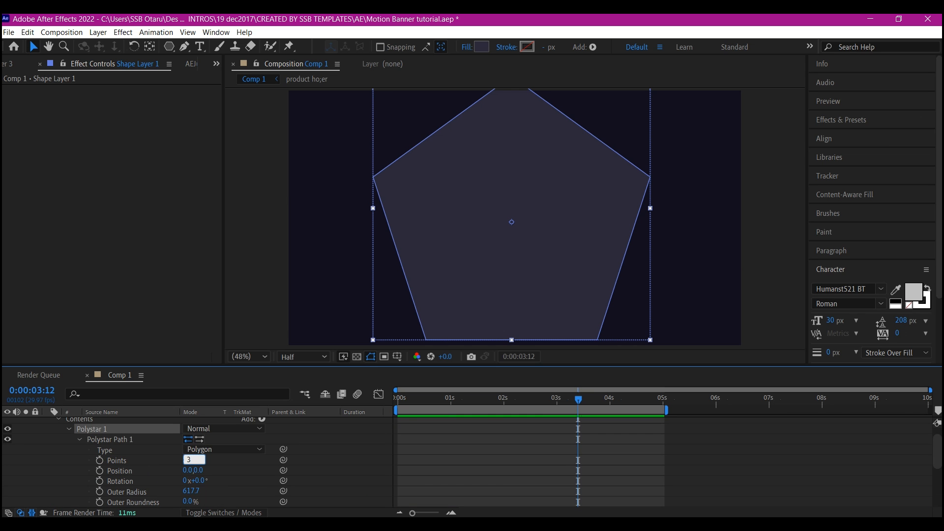
key(Return)
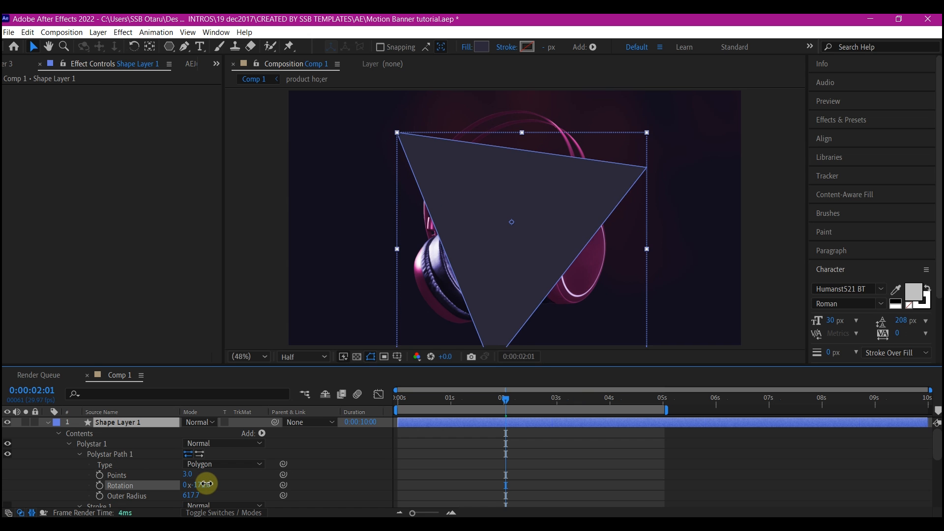
drag(200, 482, 230, 487)
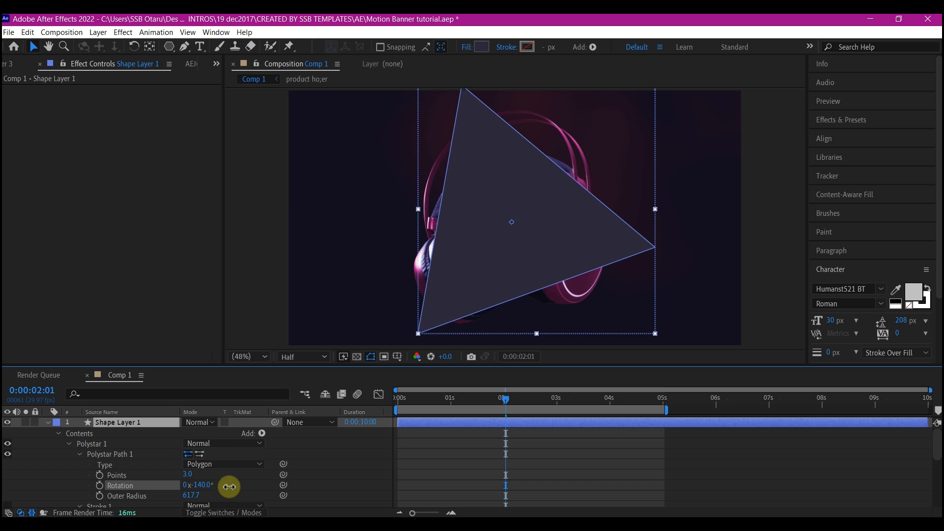
drag(229, 487, 228, 487)
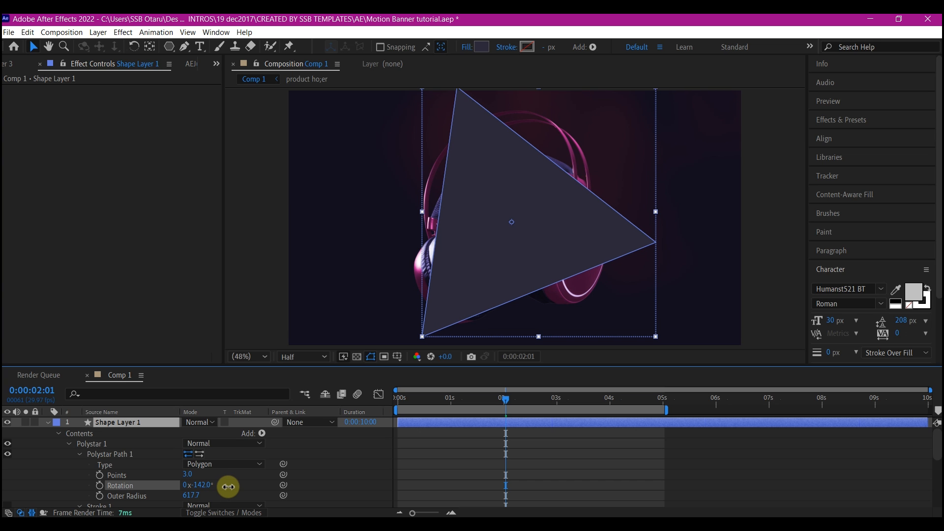
drag(228, 487, 228, 487)
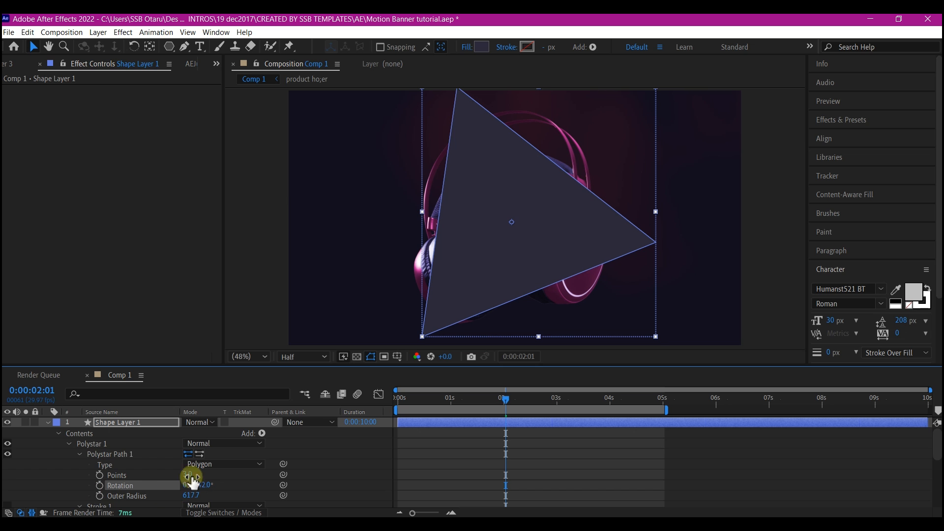
Step: In the polystar's own transform, enlarge the triangle slightly and shift it downward so its upper corner meets the top of the frame
click(79, 454)
scroll(143, 481, down, 1)
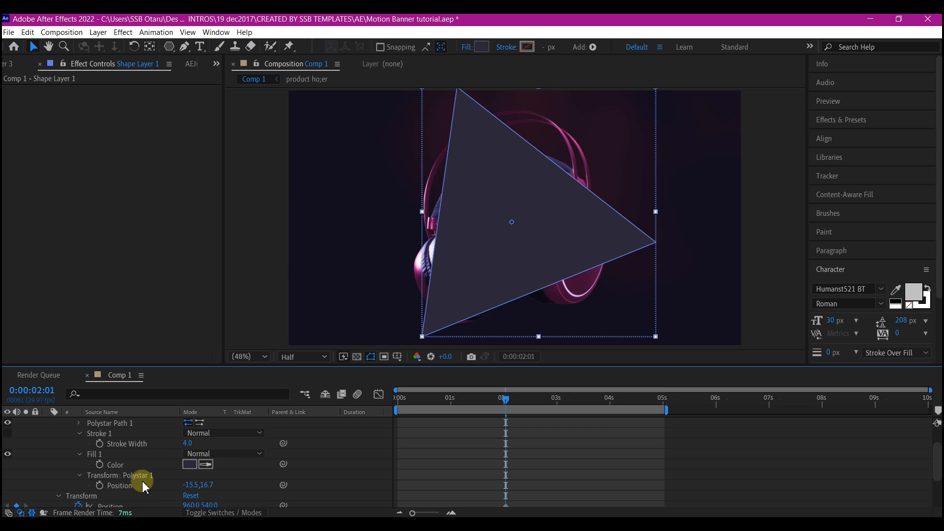
click(79, 475)
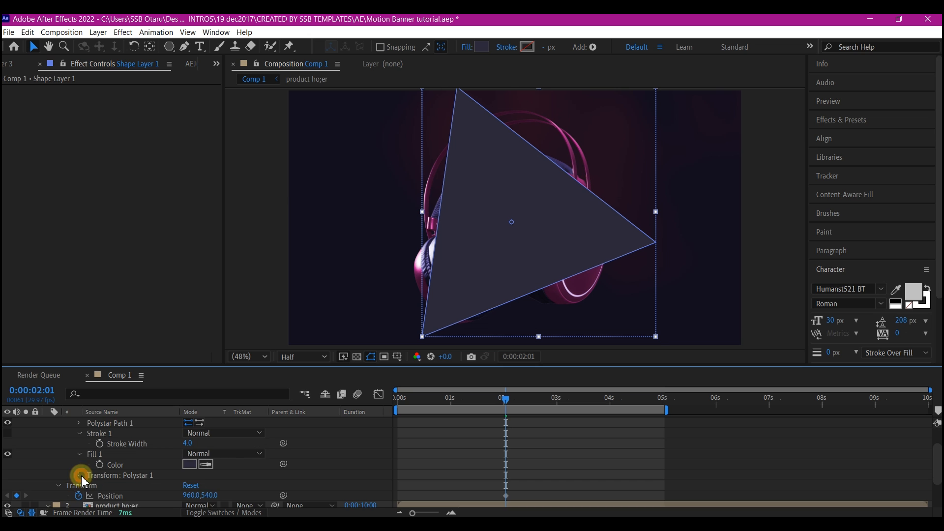
click(79, 475)
scroll(95, 480, down, 2)
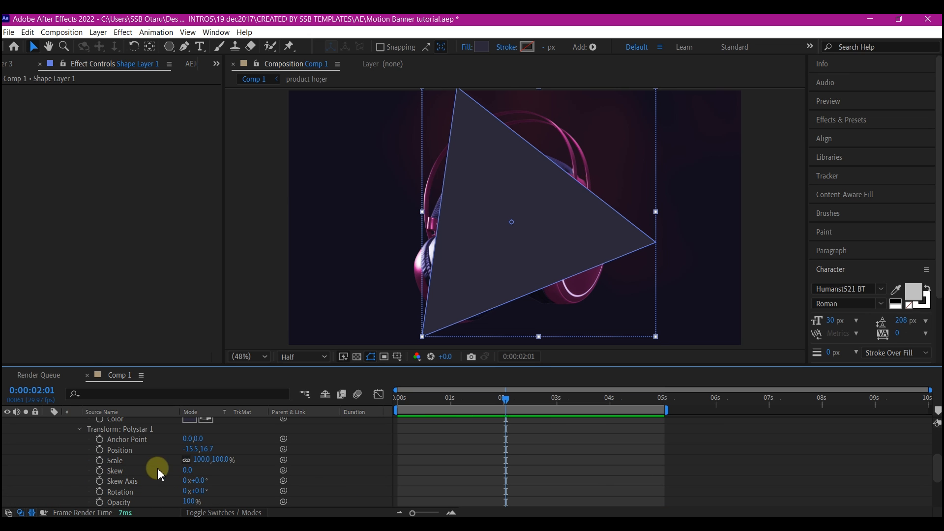
drag(198, 458, 4, 451)
scroll(162, 429, up, 5)
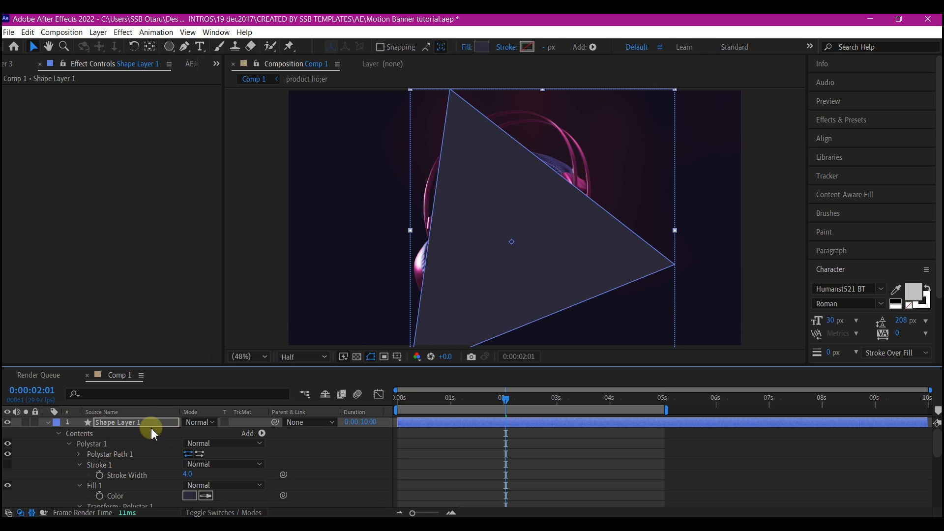
Step: Add Position and Rotation keyframes to Shape Layer 1 at 0:00:02:01
click(144, 422)
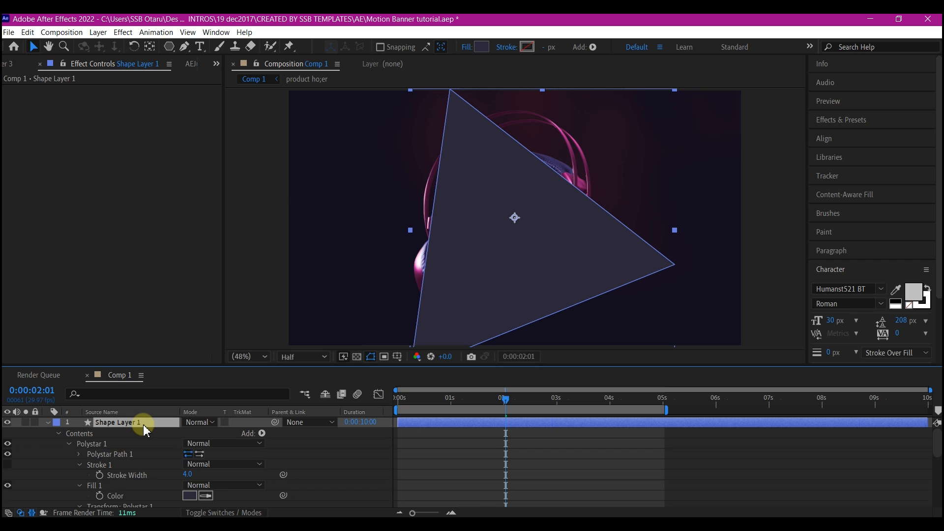
key(u)
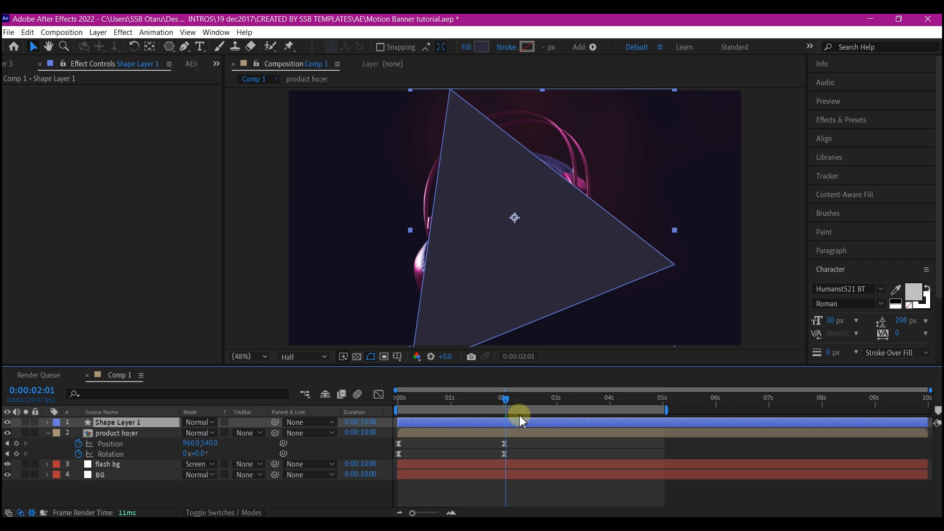
key(alt+shift+p)
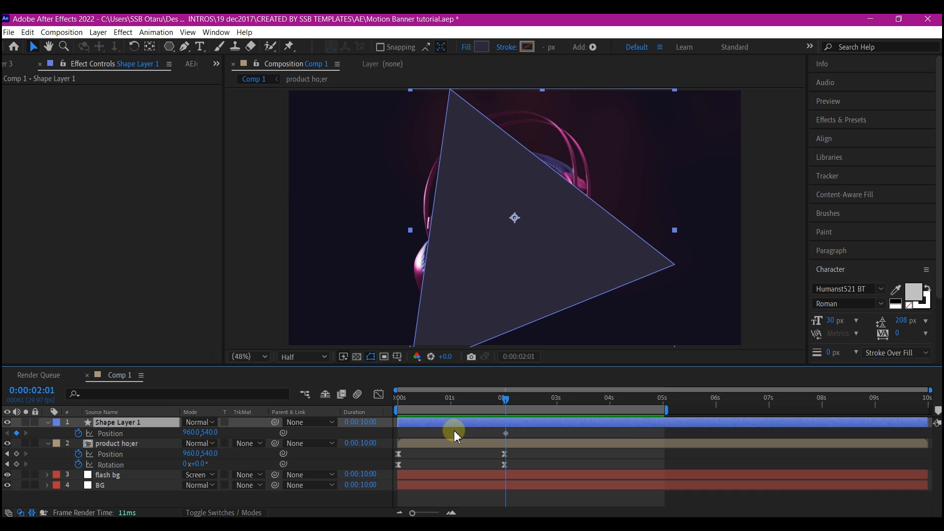
key(alt+shift+r)
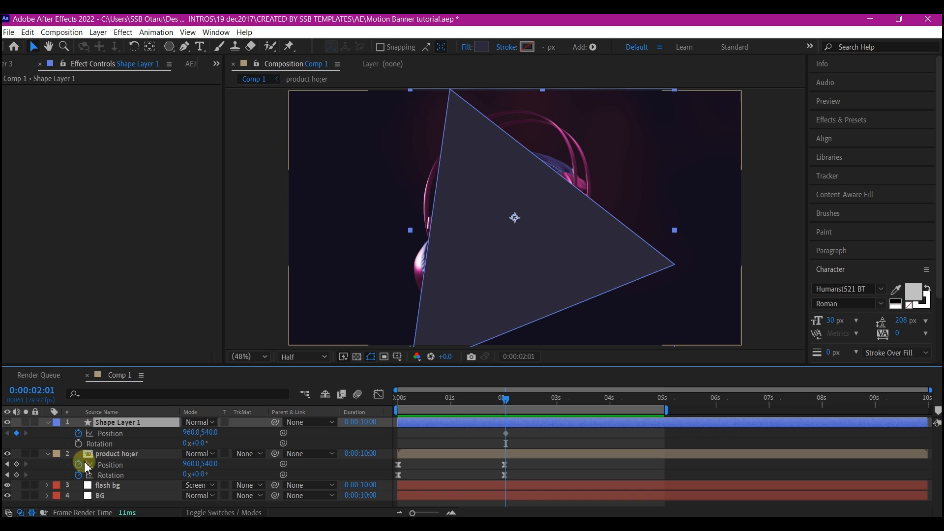
click(78, 443)
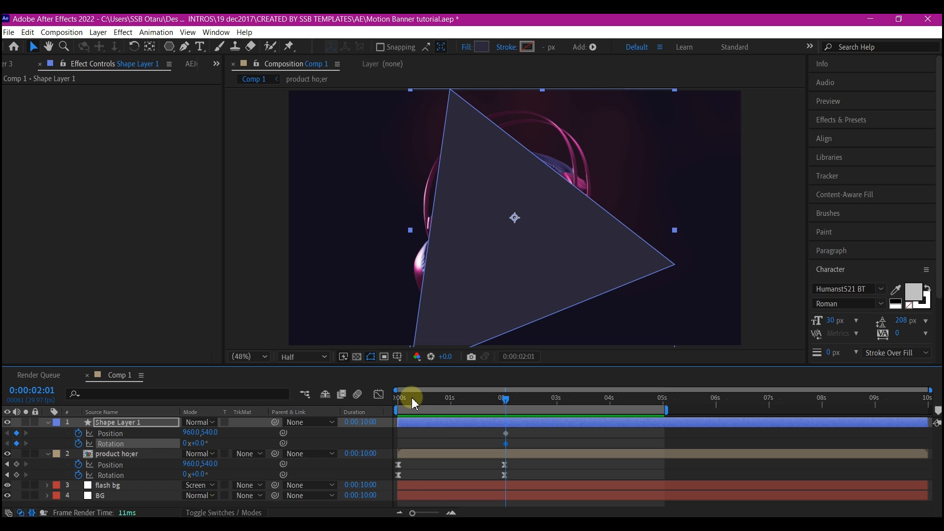
Step: At 0:00:00:00, set Shape Layer 1's rotation to -100° and its vertical position to 1810, below the frame
drag(412, 397, 384, 408)
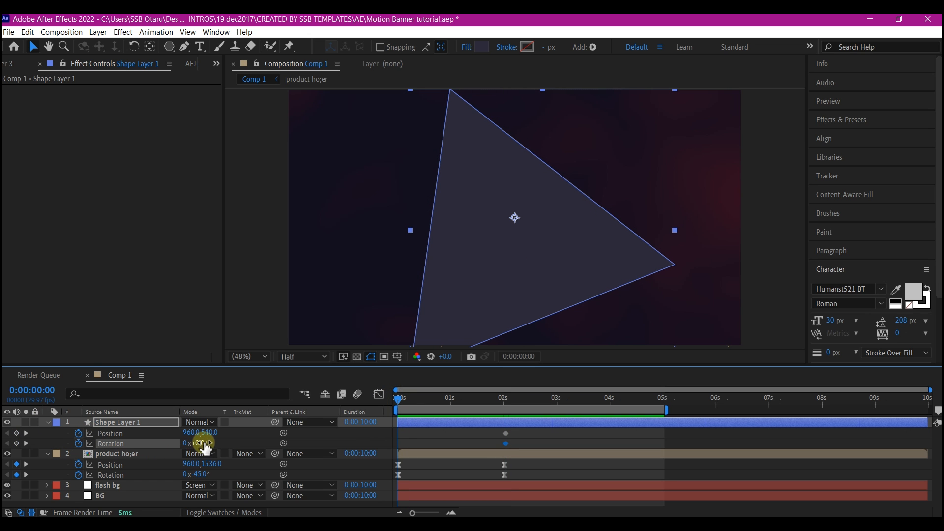
drag(205, 445, 152, 454)
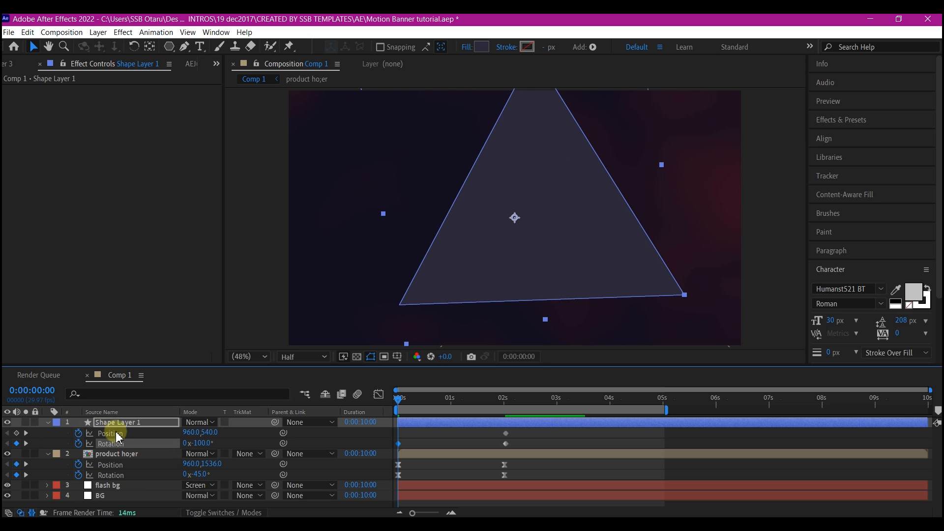
drag(208, 432, 938, 442)
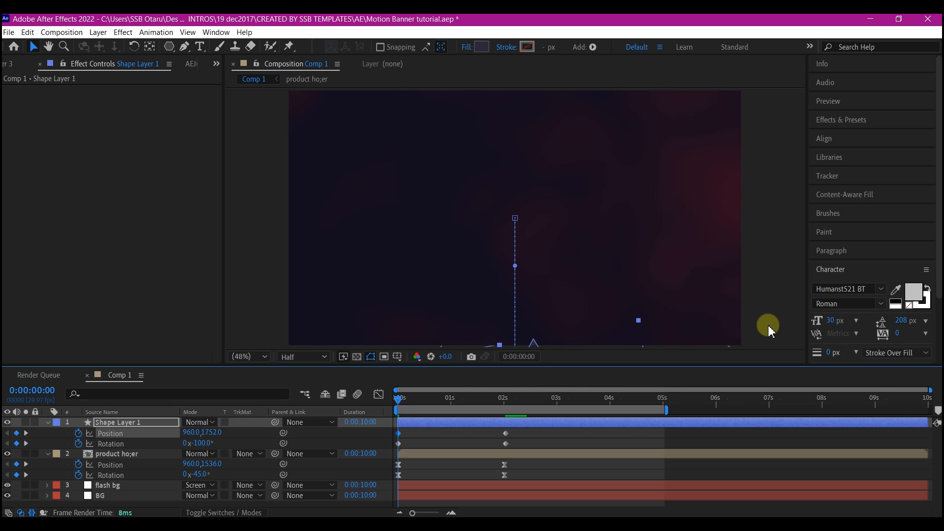
drag(213, 433, 248, 430)
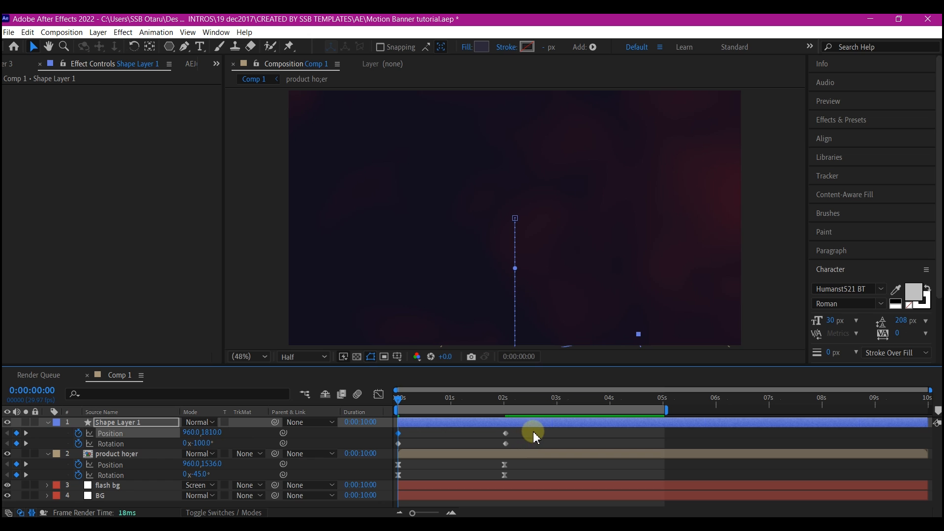
Step: Apply Easy Ease to all Shape Layer 1 keyframes and raise the incoming influence of its final Position and Rotation keyframes to 100%
drag(536, 436, 375, 449)
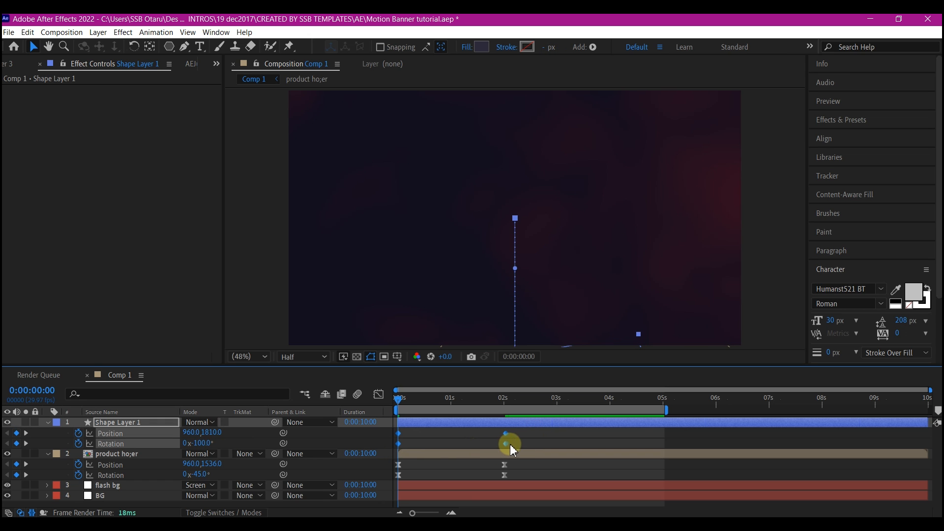
key(F9)
click(527, 433)
drag(528, 432, 474, 447)
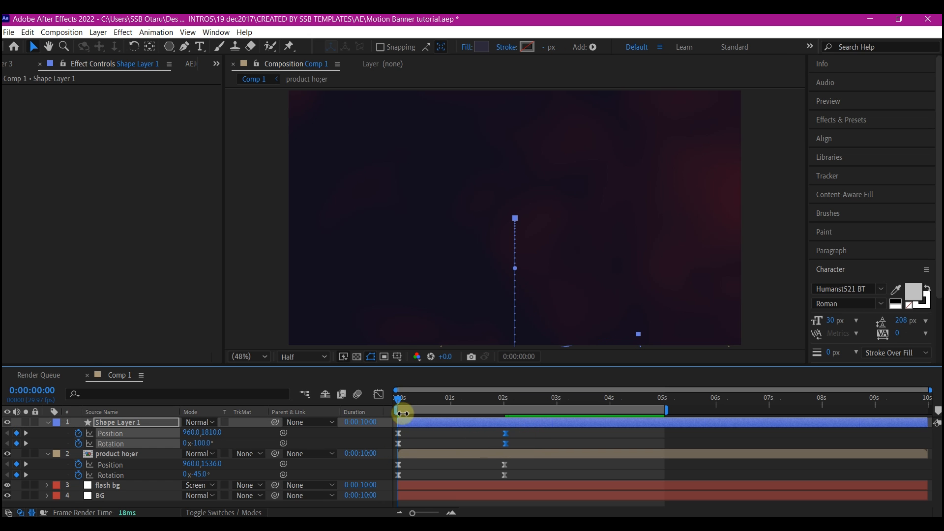
click(378, 394)
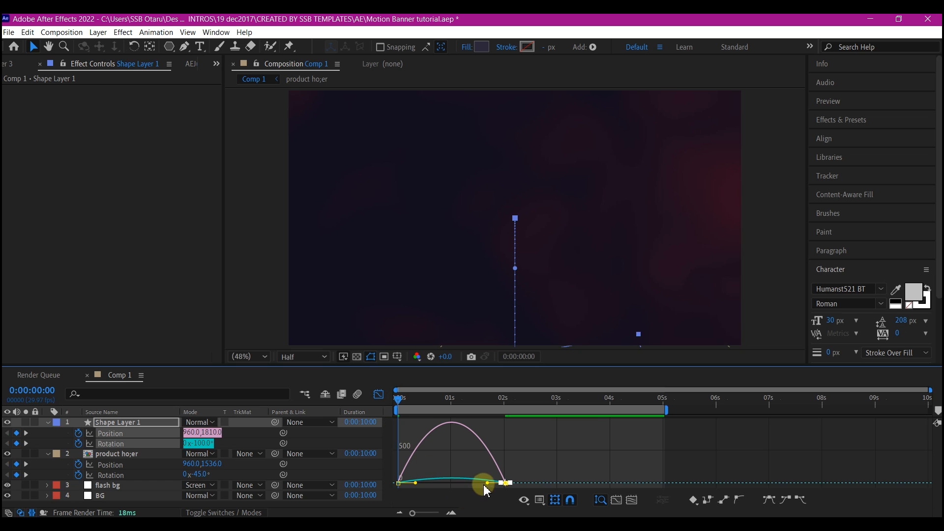
drag(486, 484, 448, 485)
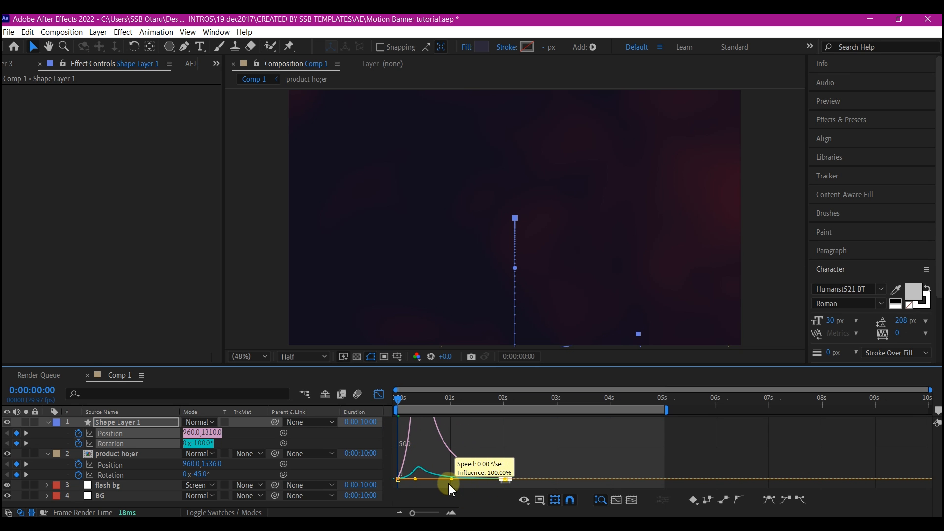
click(382, 398)
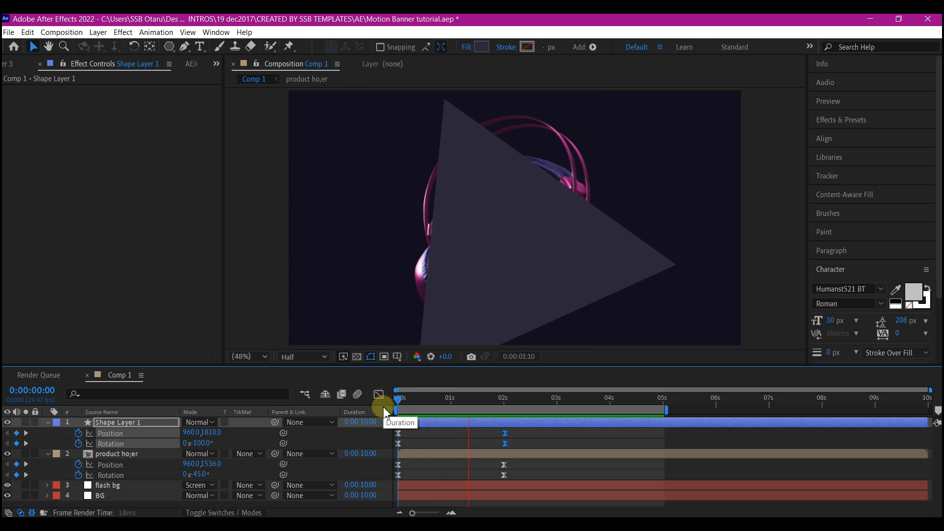
Step: Check the triangle's entrance in the preview, stopping at 0:00:02:20, and collapse Shape Layer 1's properties
key(space)
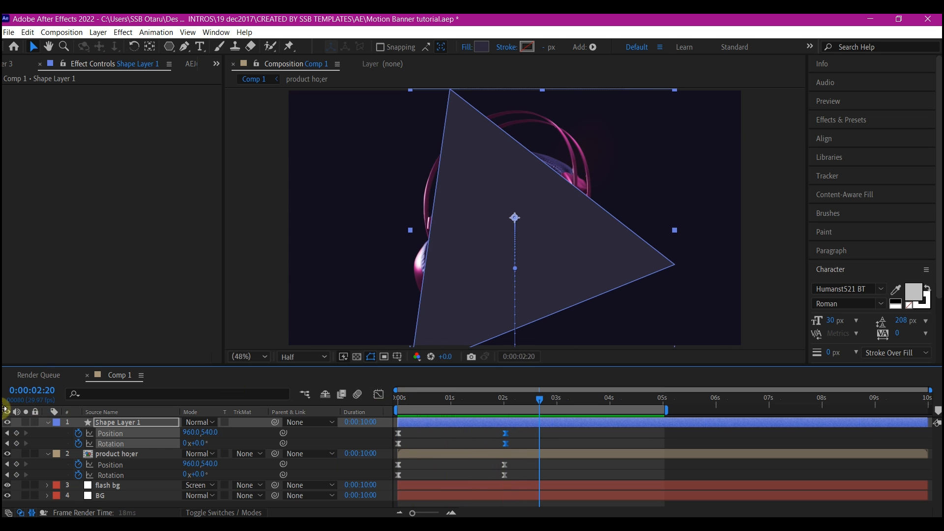
click(48, 422)
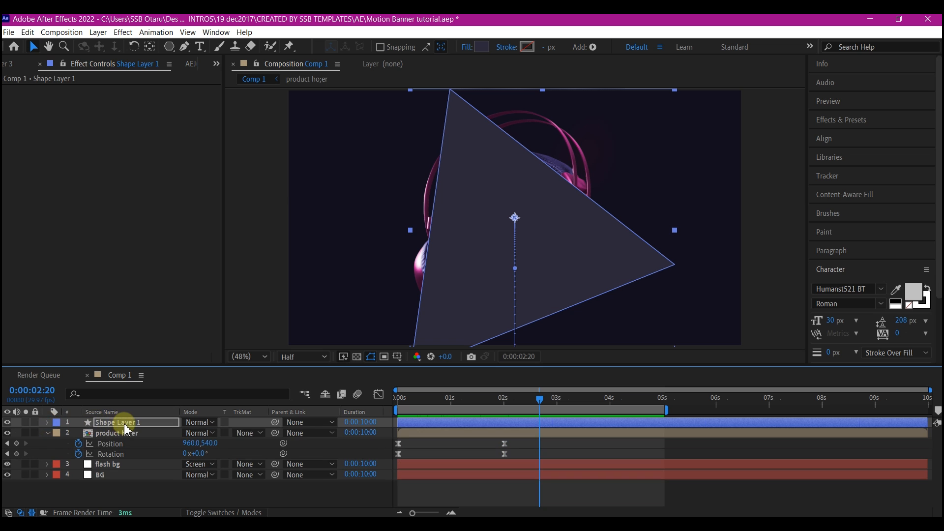
Step: Move Shape Layer 1 below the headphones layer and rename it Main Triangle
drag(121, 422, 125, 459)
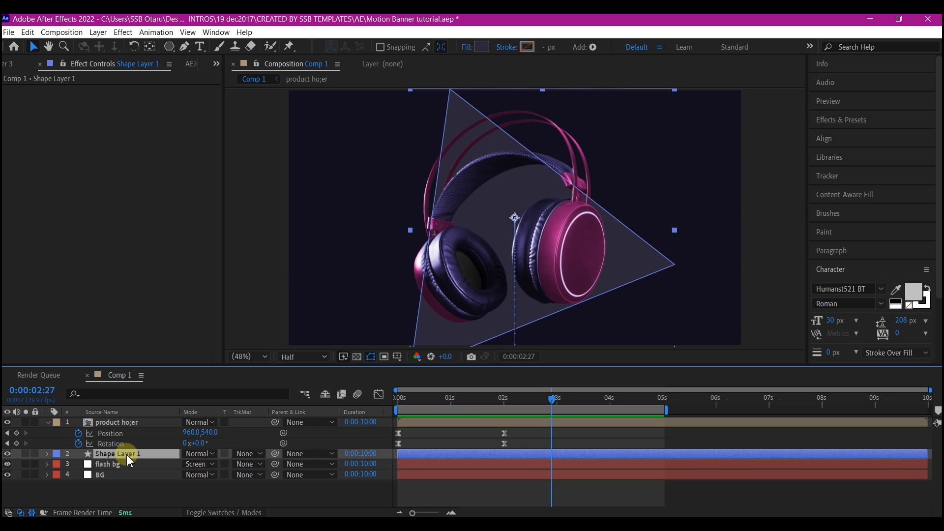
key(Return)
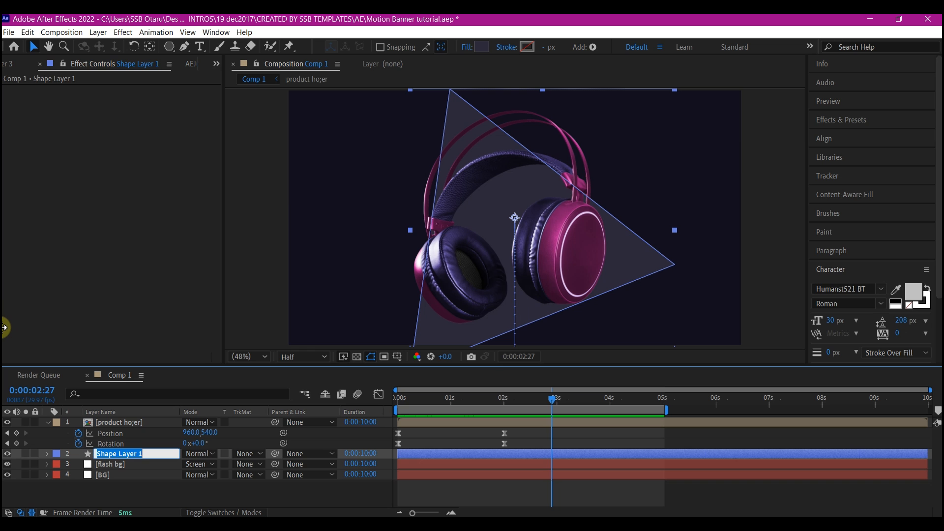
text(Main Triangle)
click(400, 397)
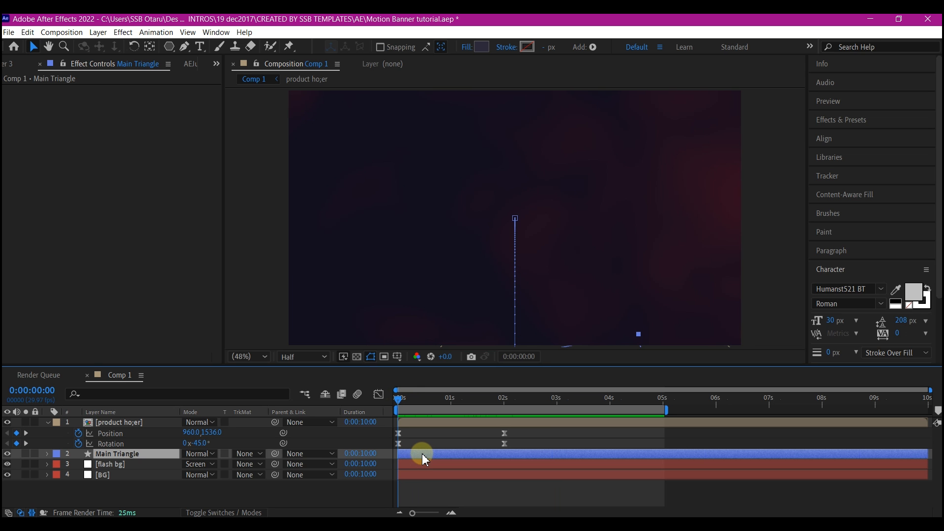
Step: Duplicate Main Triangle and set the duplicate's fill to None
key(ctrl+d)
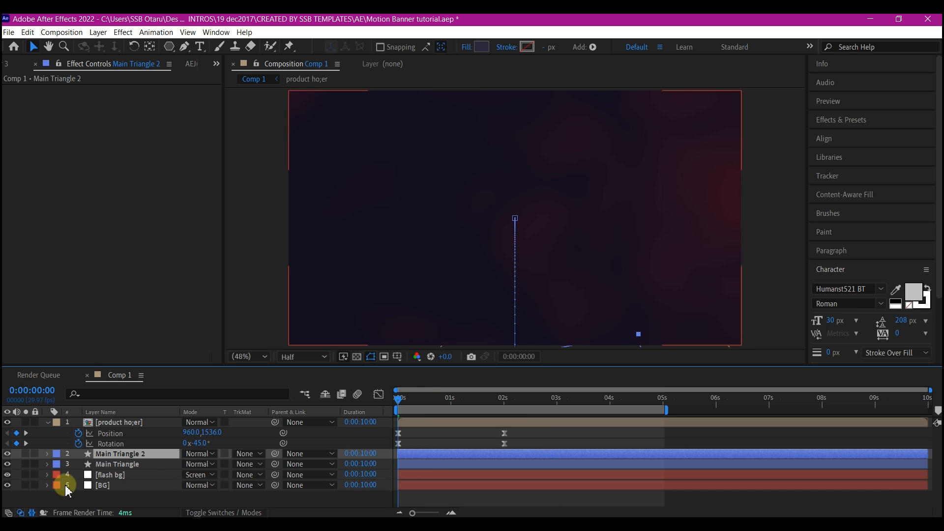
drag(526, 401, 559, 407)
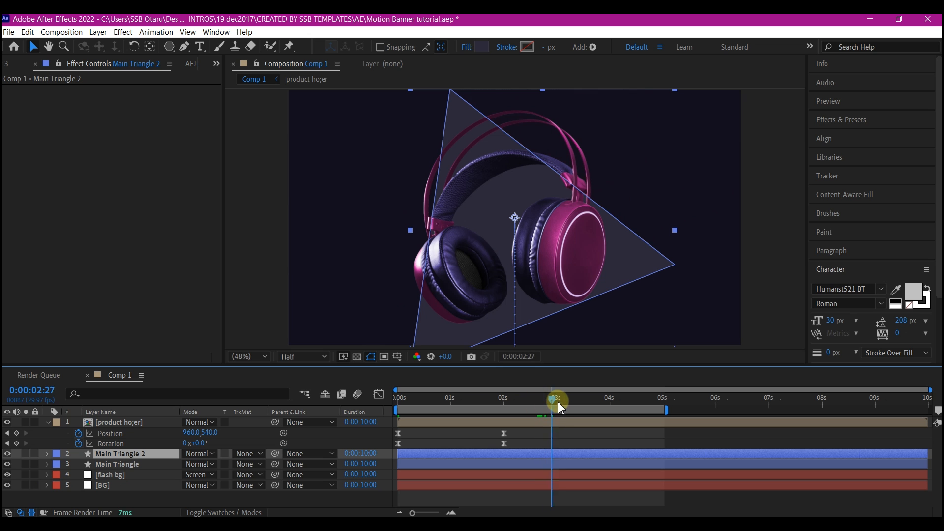
click(466, 47)
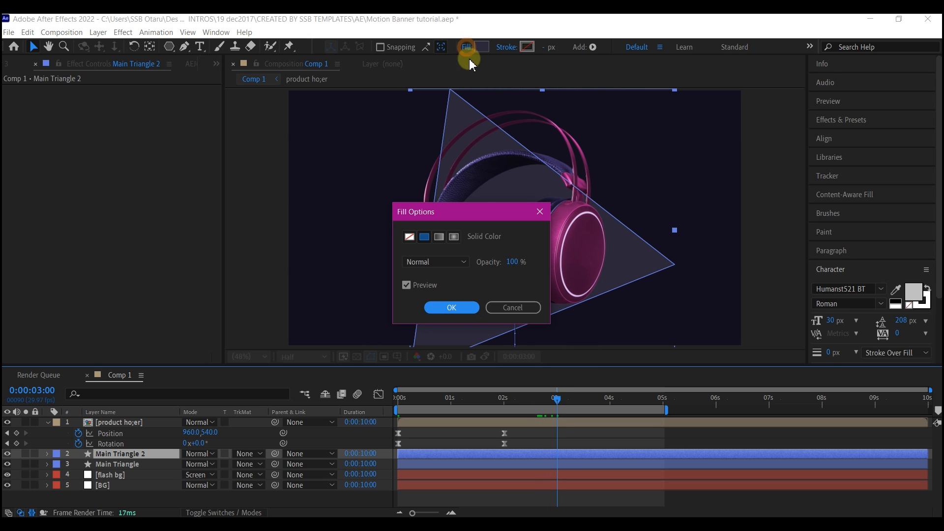
click(409, 236)
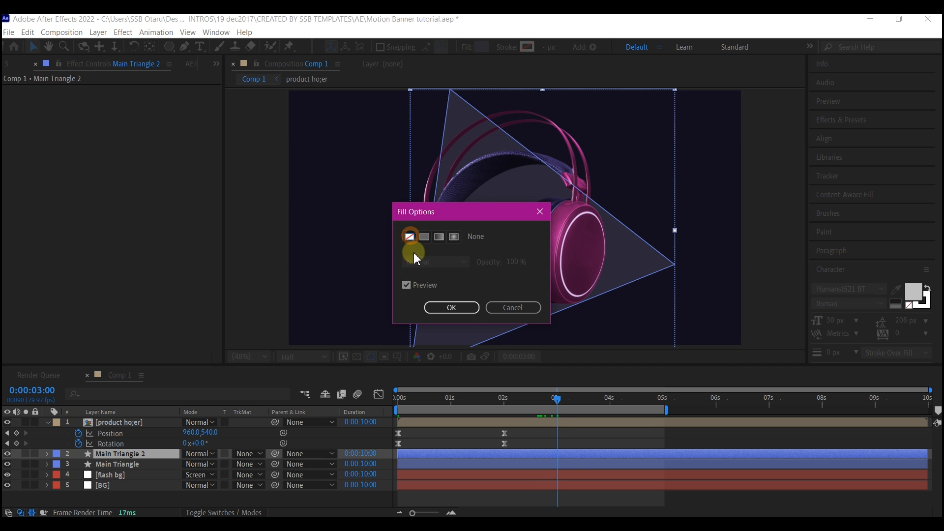
click(453, 308)
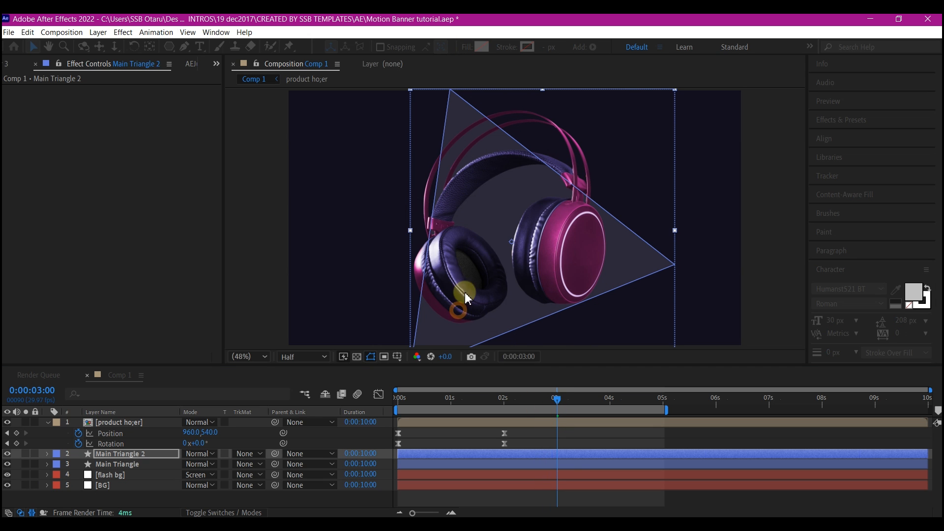
Step: Give Main Triangle 2 a light grey E1E1E1 stroke with a width of 3 px
click(528, 48)
click(355, 342)
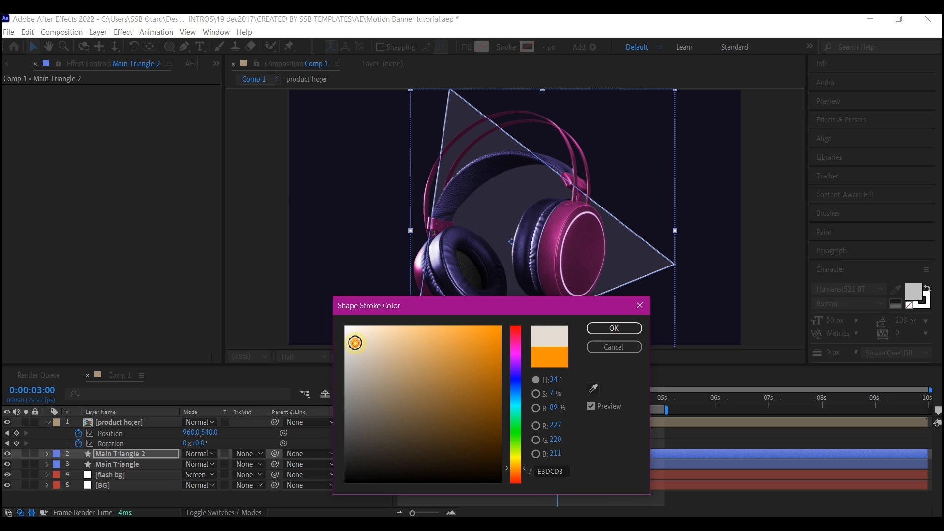
drag(354, 343, 342, 343)
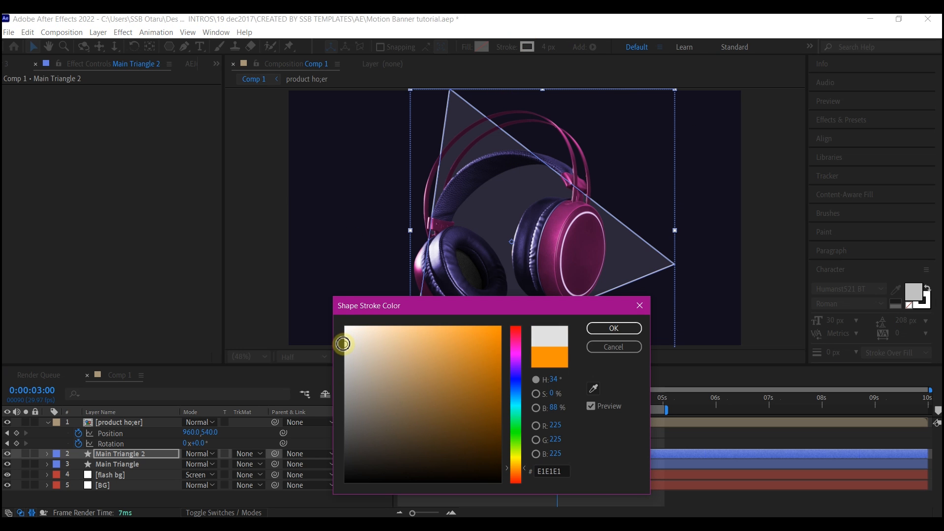
click(613, 329)
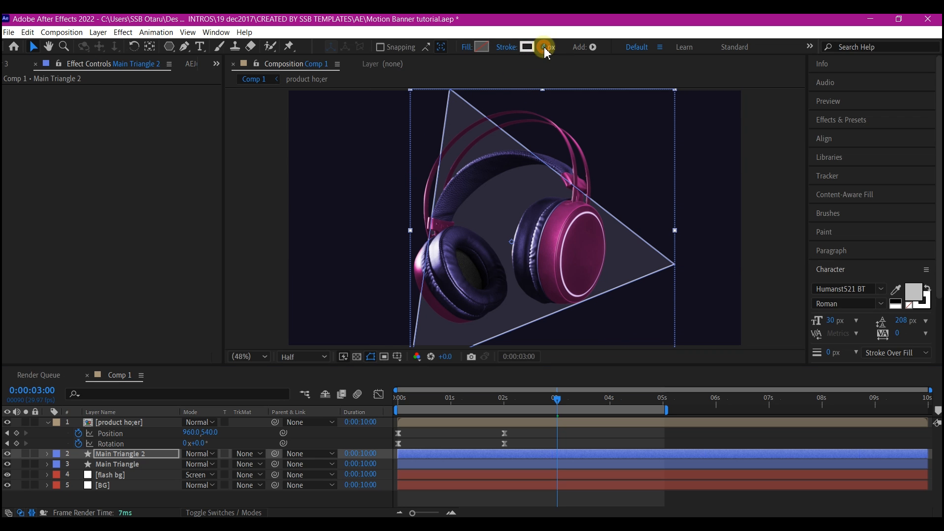
click(545, 47)
text(3)
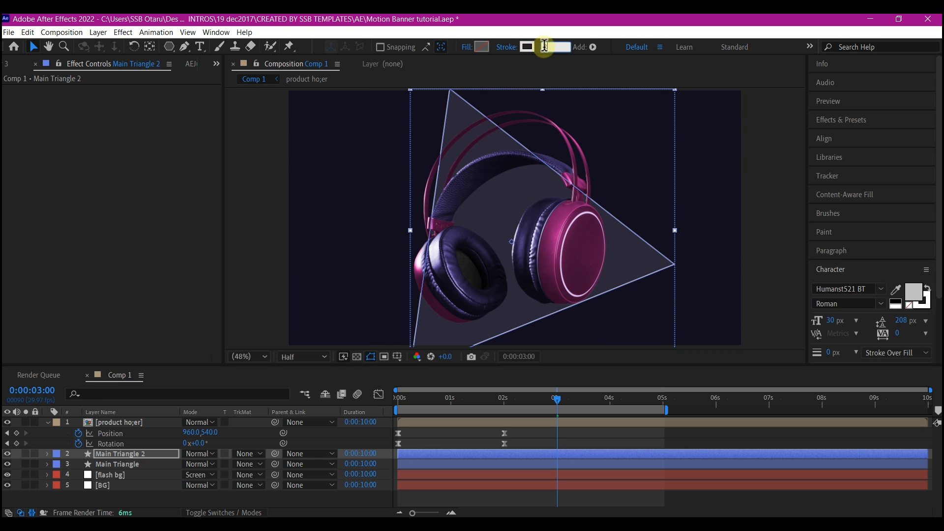
key(Return)
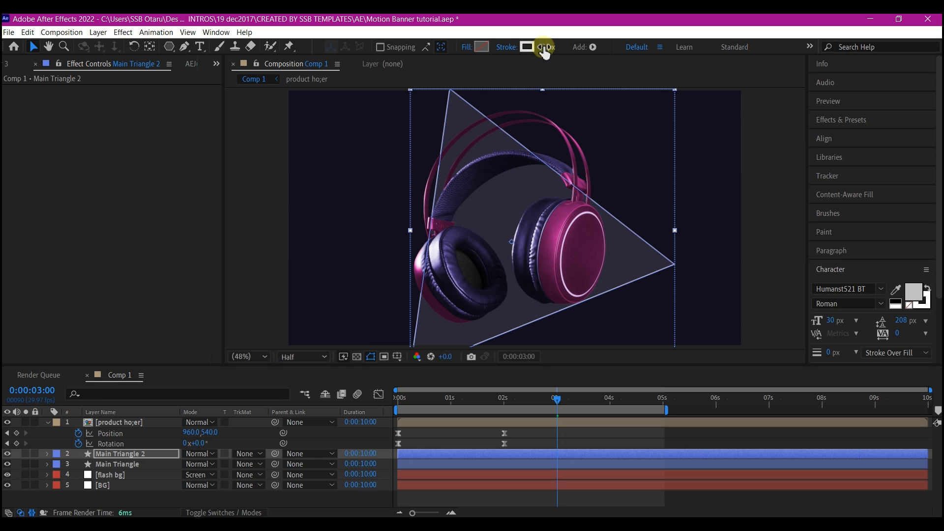
Step: Add a Trim Paths operation to the contents of Main Triangle 2
click(130, 451)
key(u)
key(u)
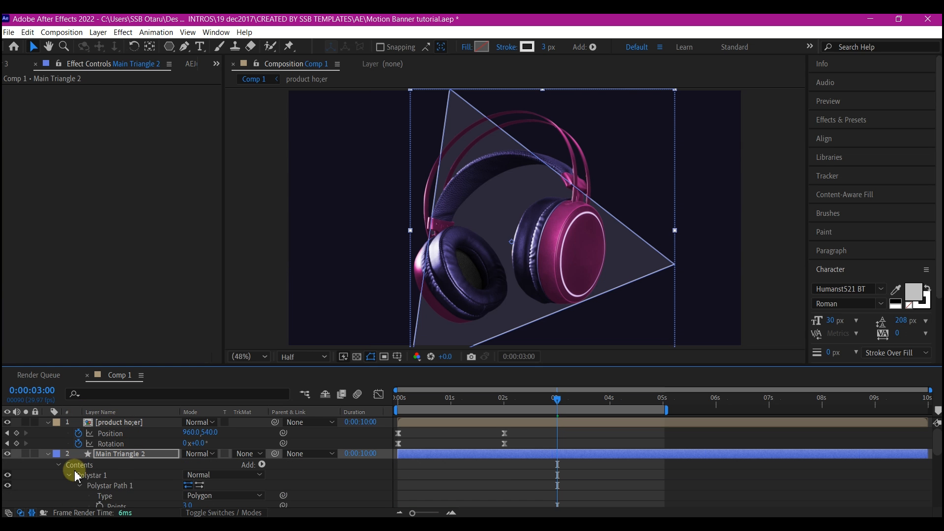
click(262, 466)
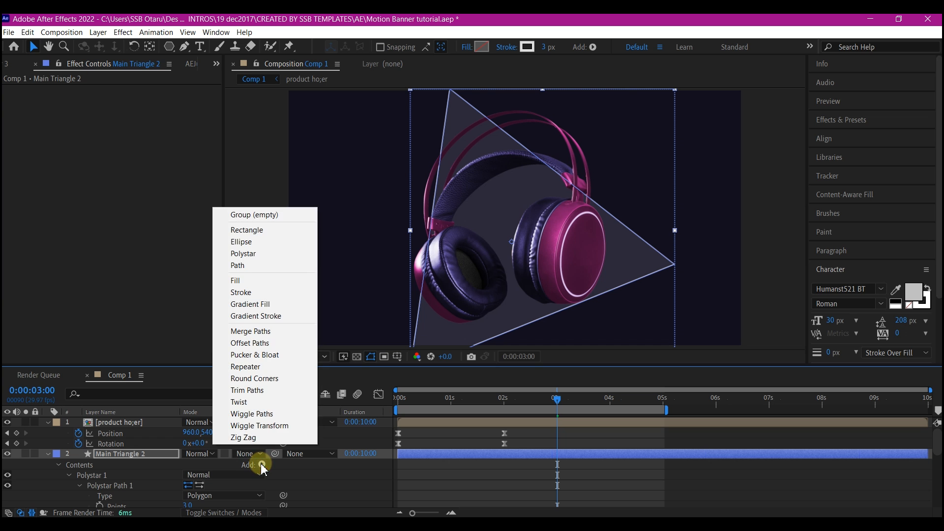
click(244, 389)
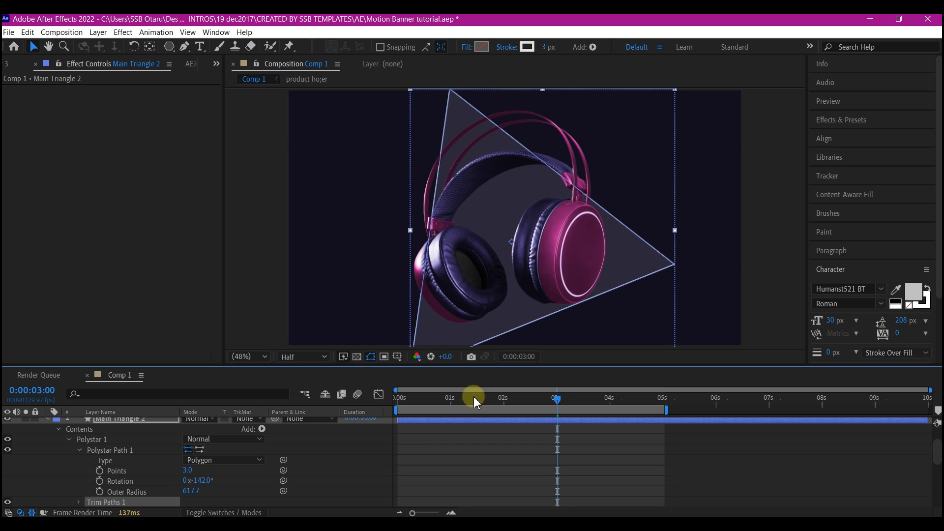
Step: At 0:00:02:03, add keyframes for the End and Offset of Main Triangle 2's Trim Paths
drag(415, 394, 510, 409)
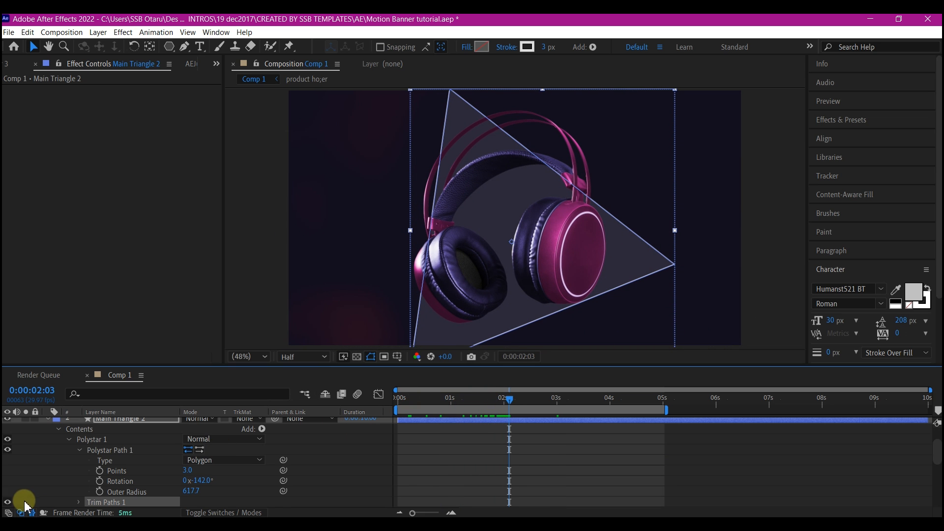
scroll(127, 477, down, 1)
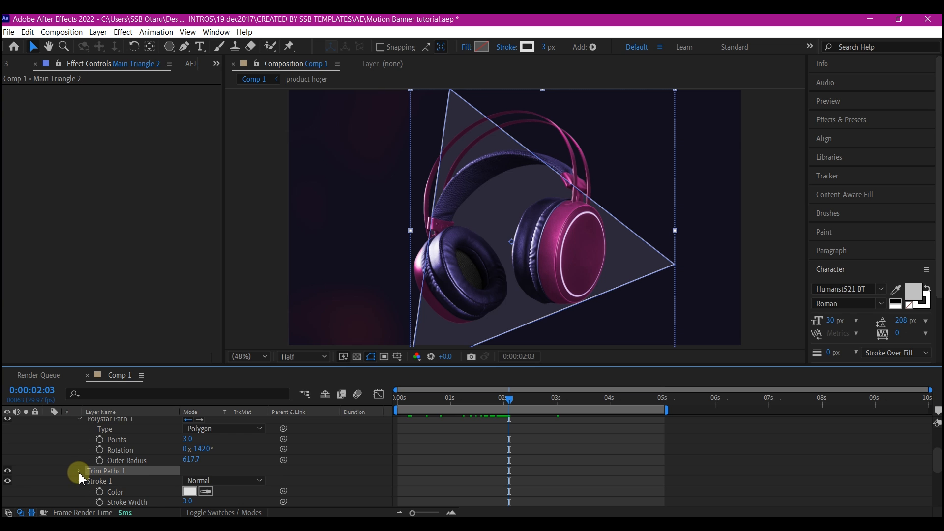
click(79, 471)
click(100, 481)
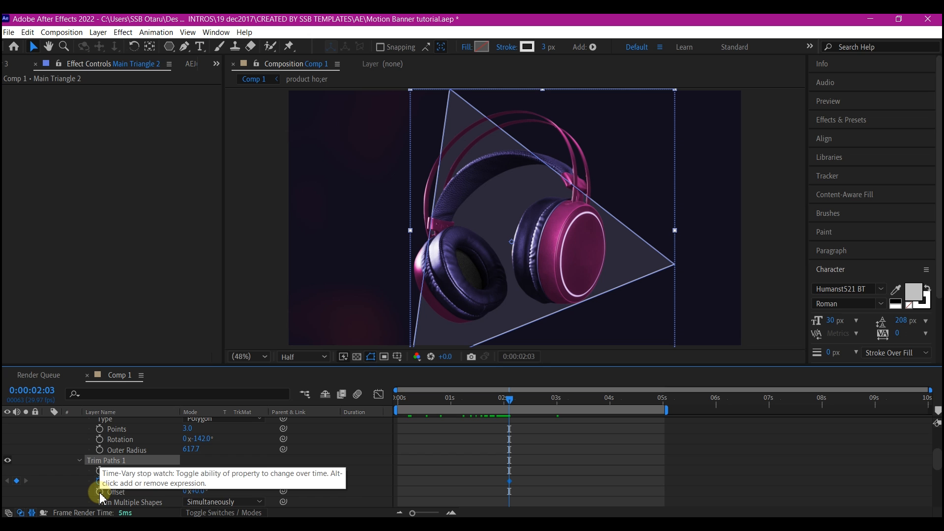
click(100, 492)
Step: At 0:00:00:00, set the Trim Paths End to 0% and its Offset to -2 revolutions
drag(439, 396, 374, 412)
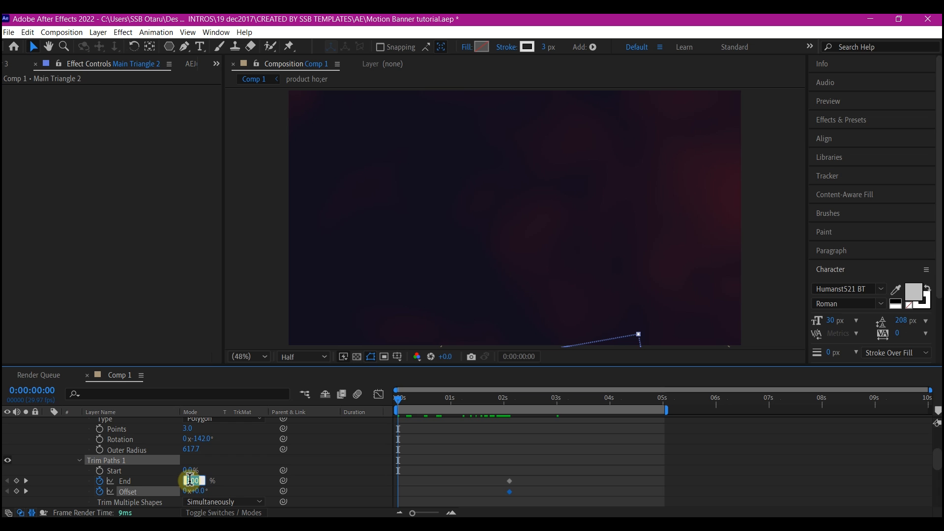
key(Return)
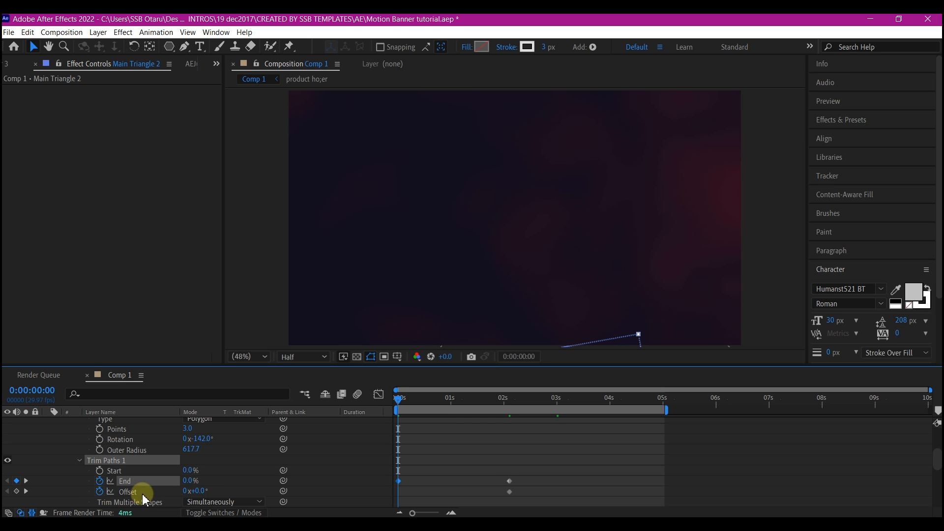
click(185, 492)
text(-2)
key(Return)
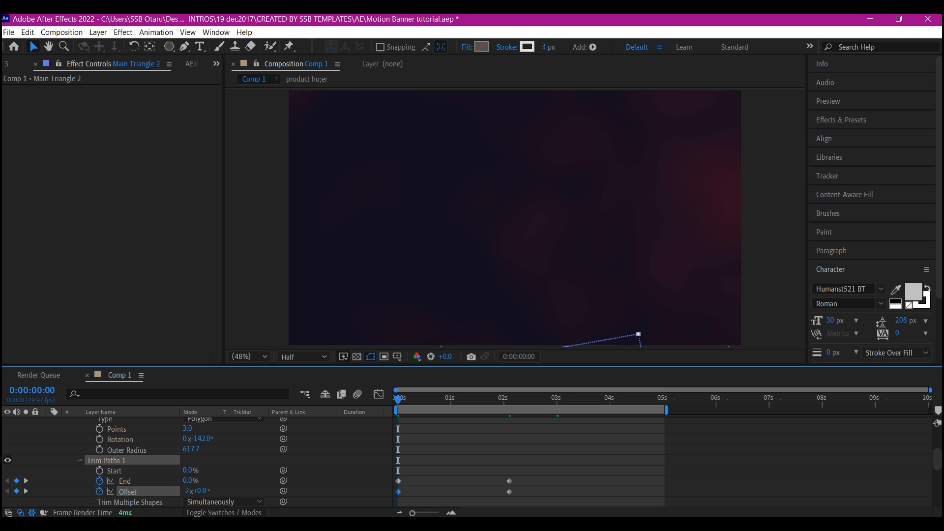
Step: Apply Easy Ease to all End and Offset keyframes of Main Triangle 2
key(u)
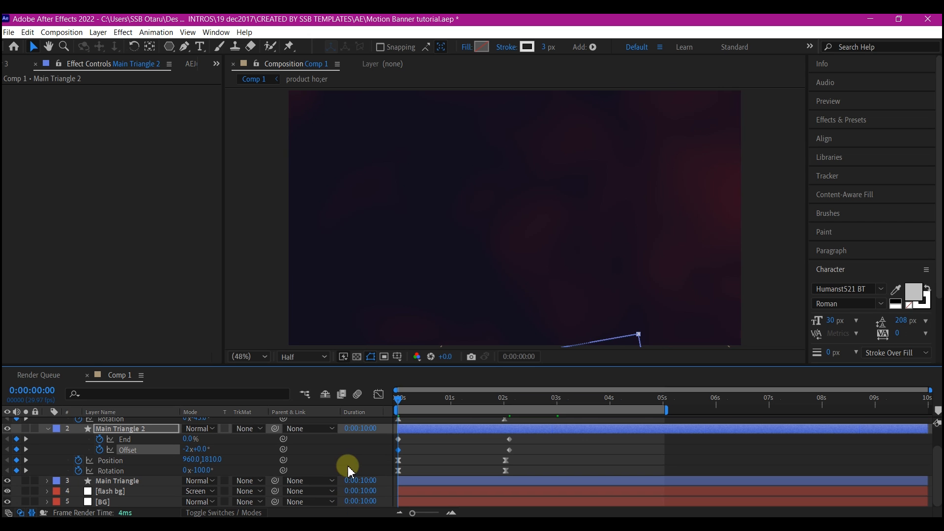
drag(527, 437, 386, 450)
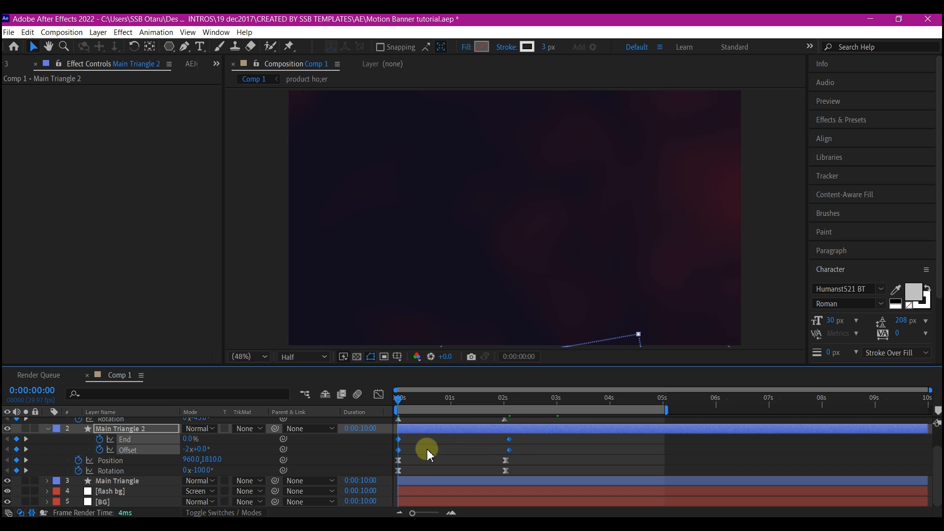
key(F9)
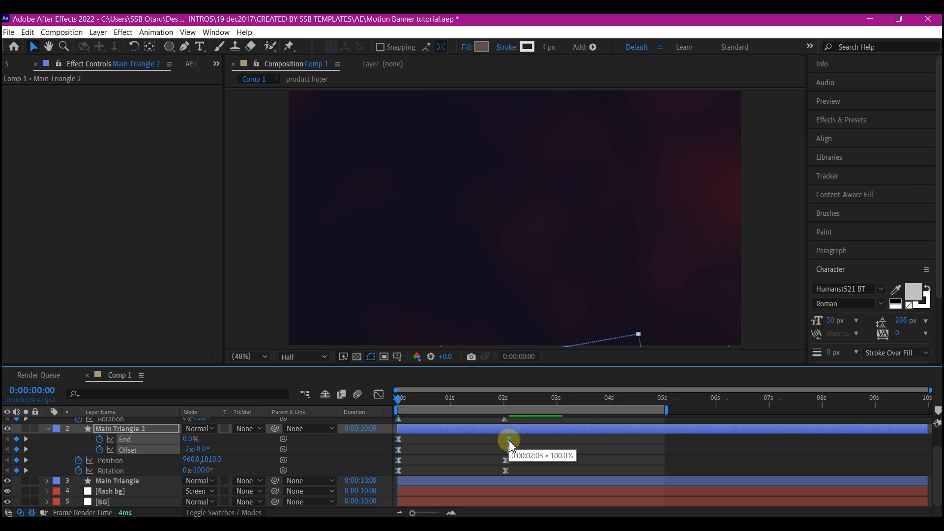
Step: Move the final End and Offset keyframes to about 0:00:03:01 and preview the triangle outline's animation
drag(510, 446, 559, 444)
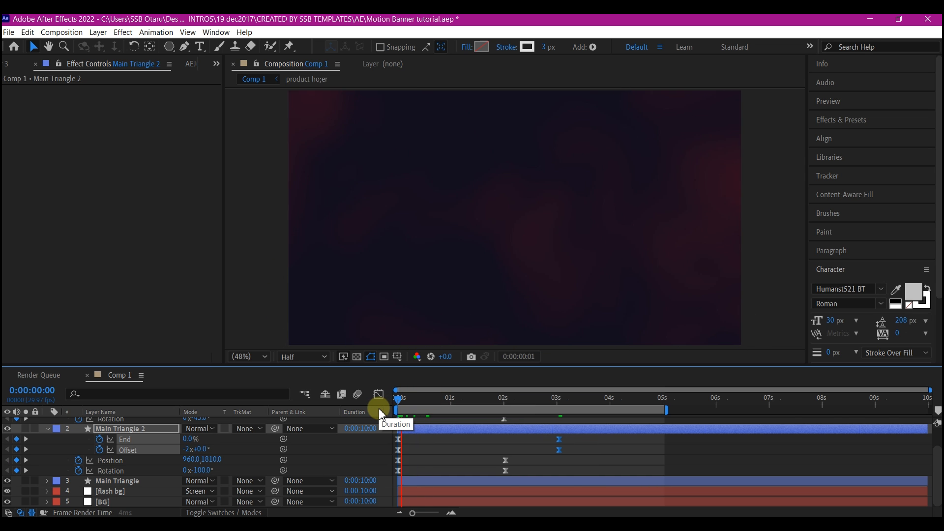
key(space)
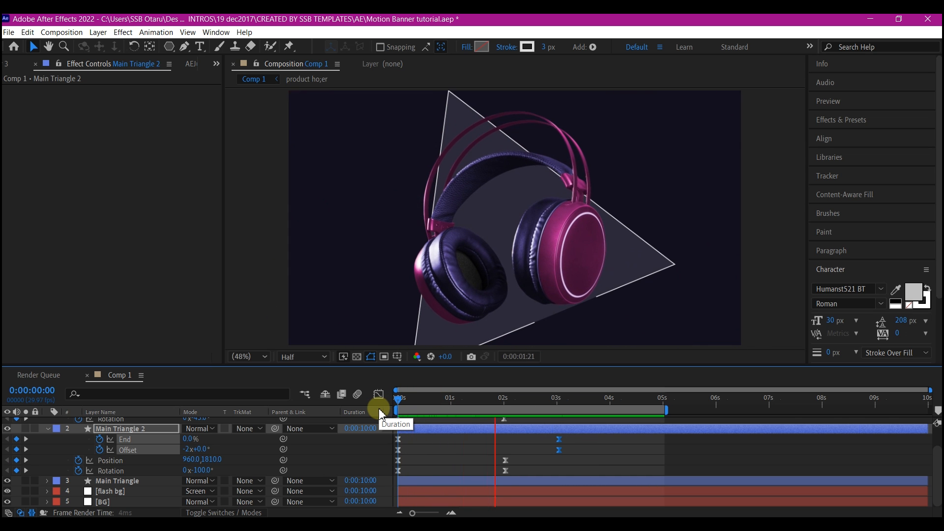
key(space)
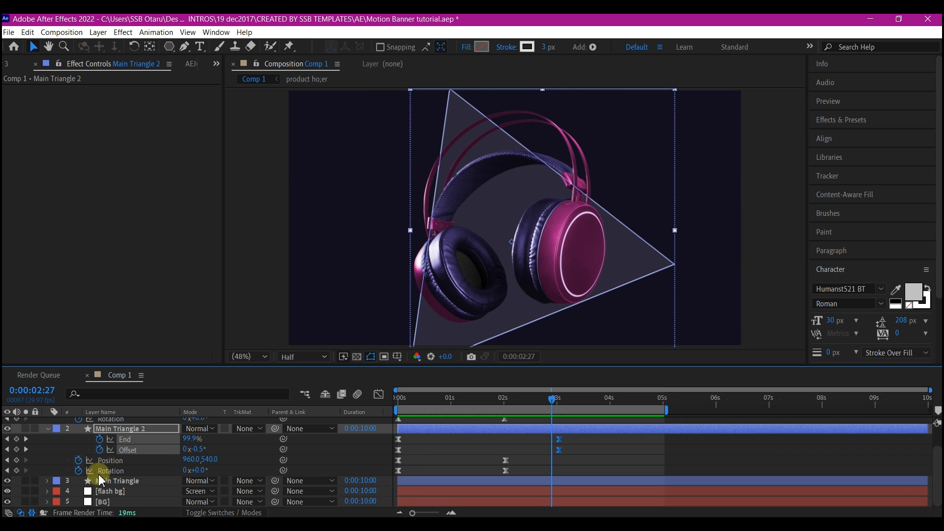
Step: Duplicate the Main Triangle layer and reveal the keyframed properties of the original copy below Main Triangle 3
click(120, 480)
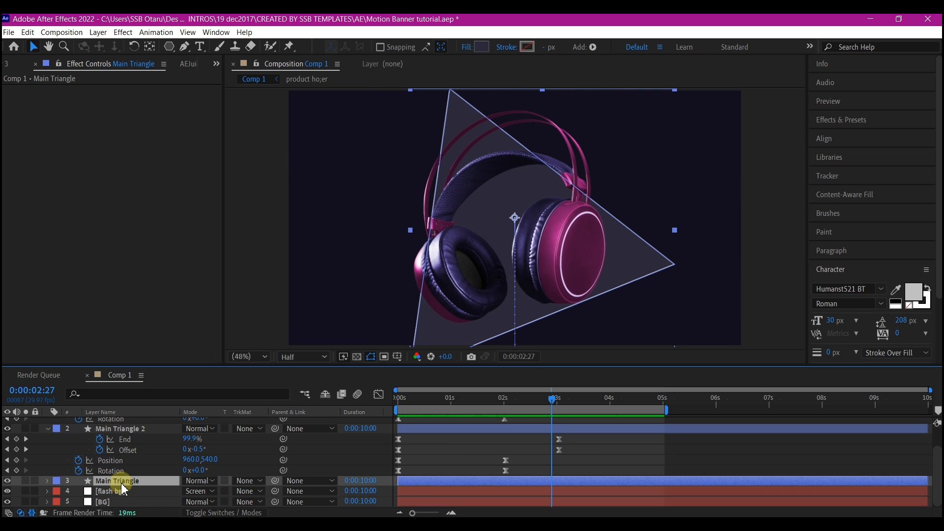
key(ctrl+d)
click(118, 492)
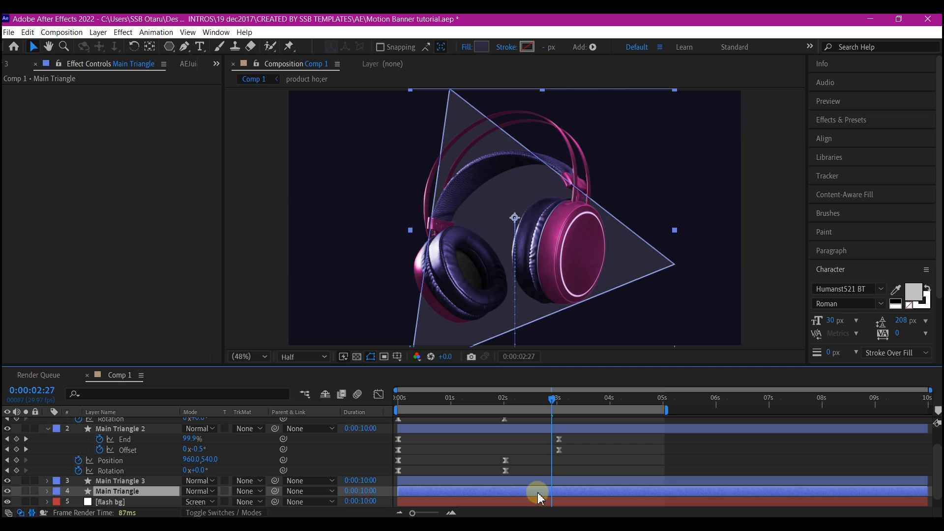
scroll(537, 491, down, 1)
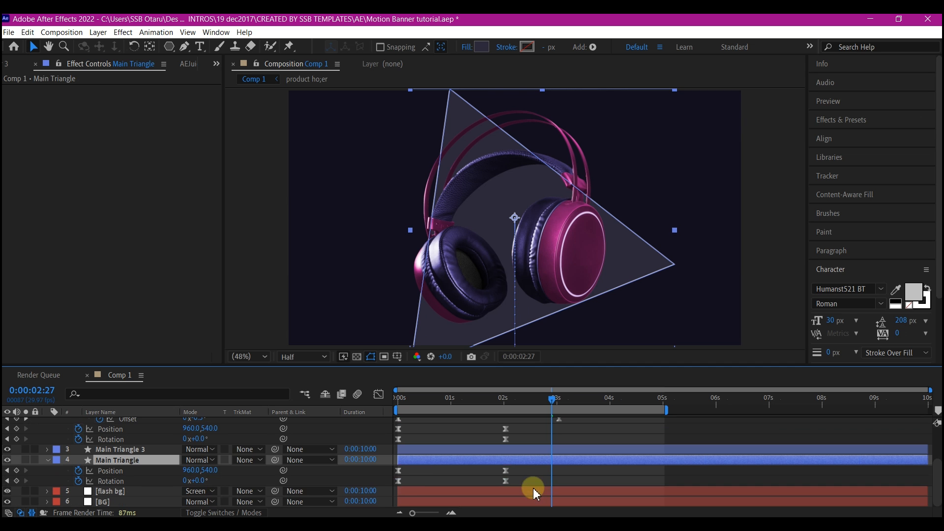
key(u)
Step: Enlarge the original Main Triangle by setting the Scale in its Transform: Polystar 1 group to 155%
key(u)
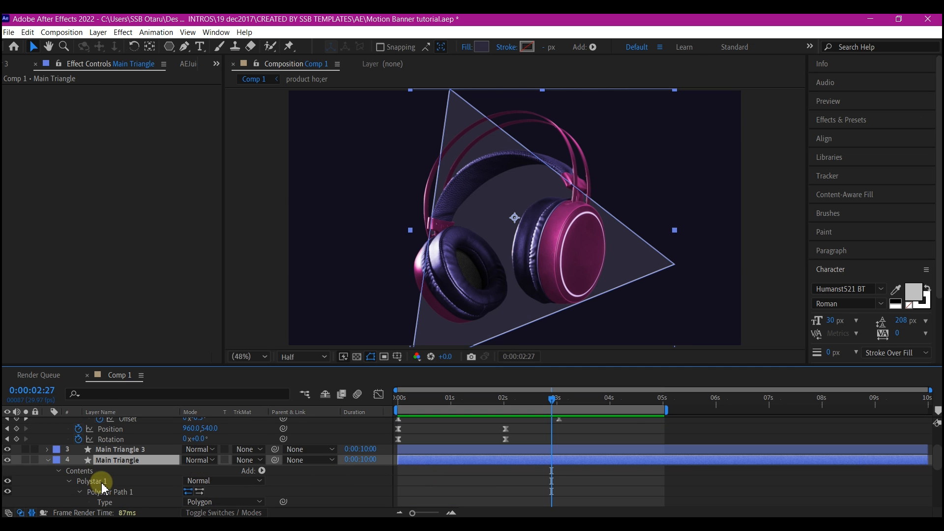
scroll(100, 487, down, 1)
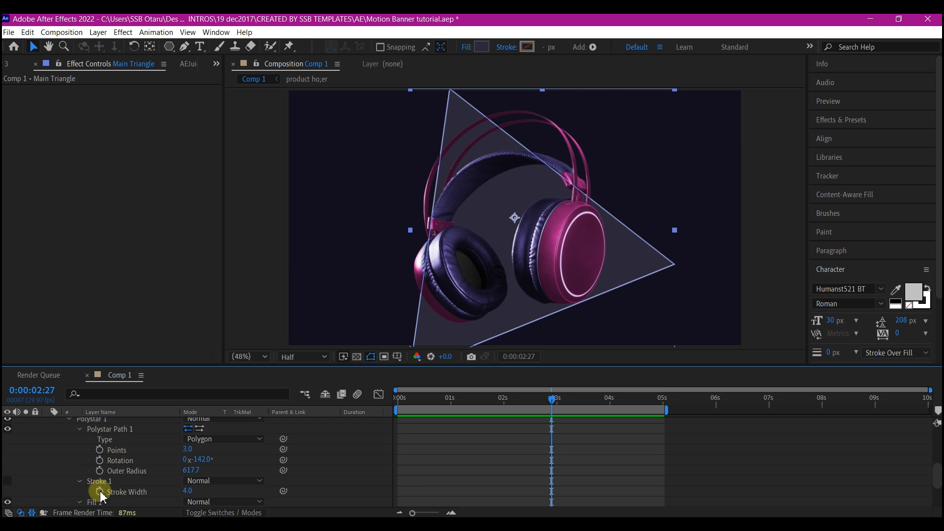
click(79, 481)
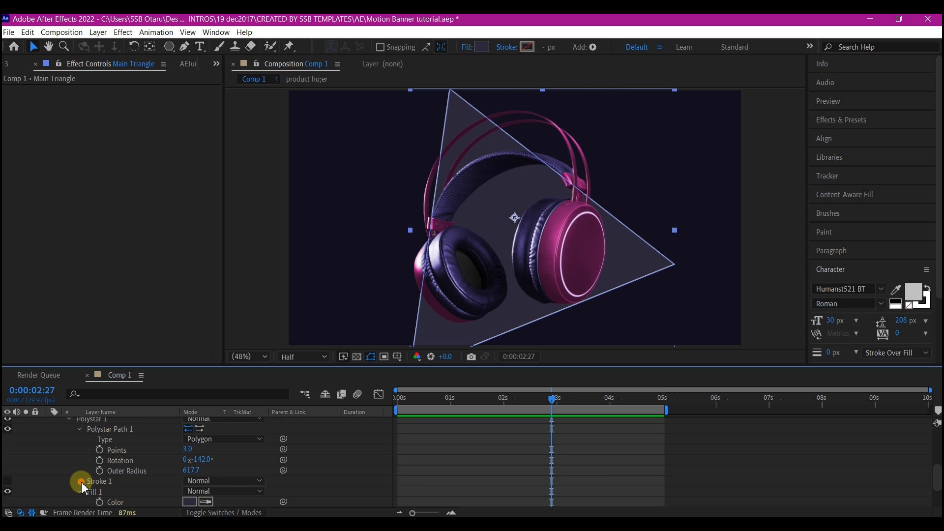
click(80, 481)
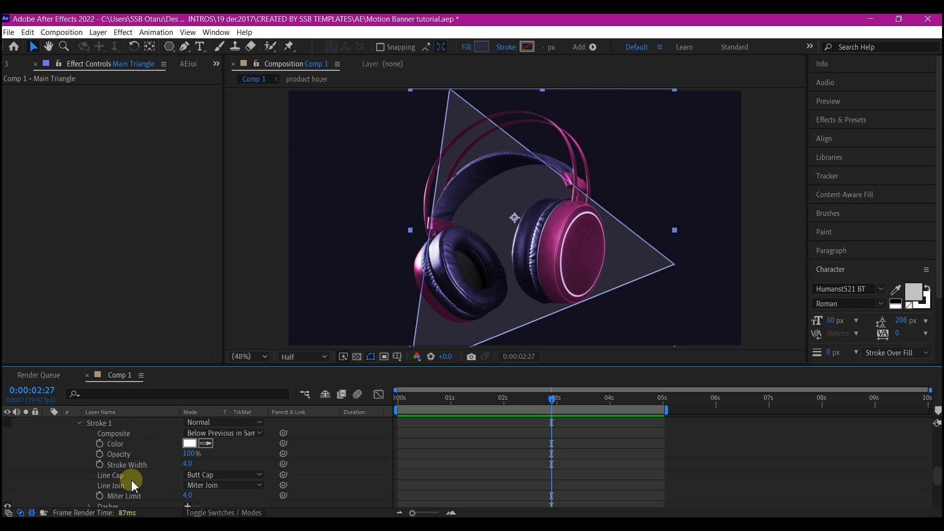
scroll(133, 486, down, 1)
scroll(124, 473, up, 1)
scroll(124, 473, down, 2)
scroll(124, 473, down, 1)
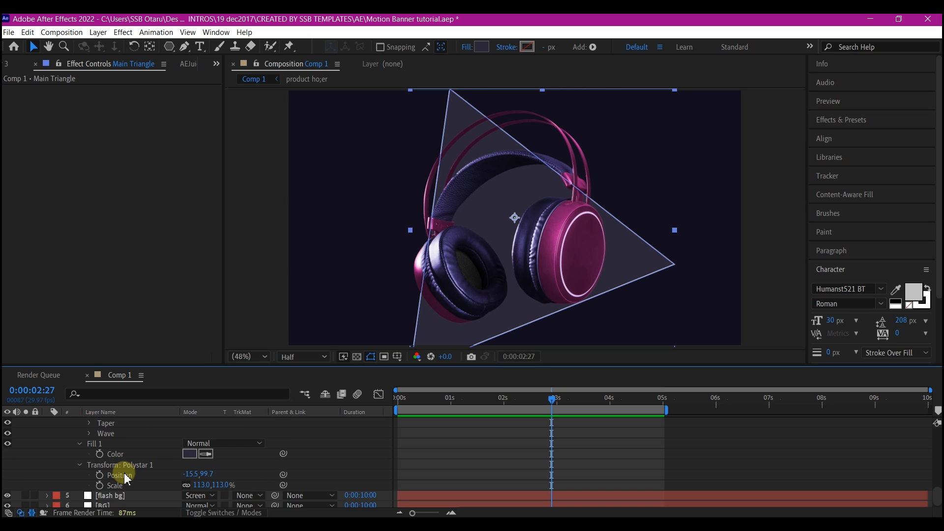
scroll(127, 478, up, 2)
scroll(127, 477, down, 2)
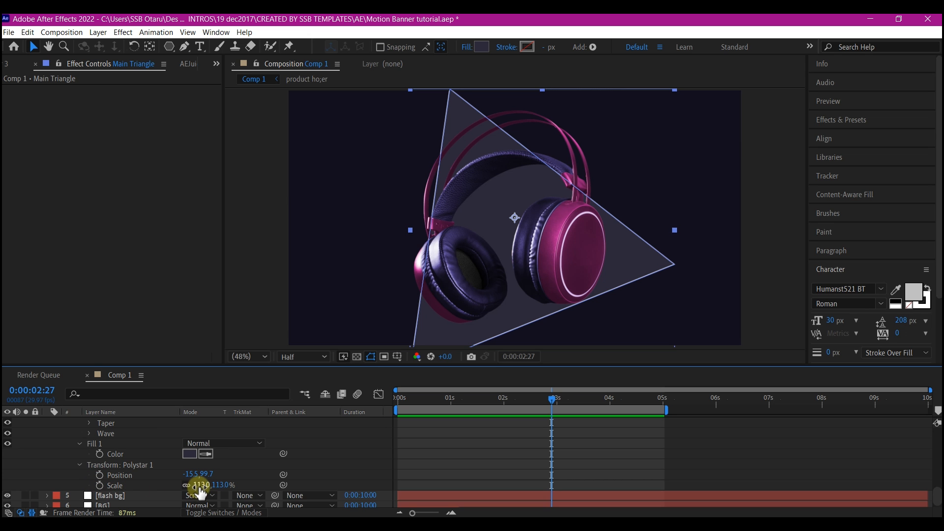
drag(200, 490, 224, 486)
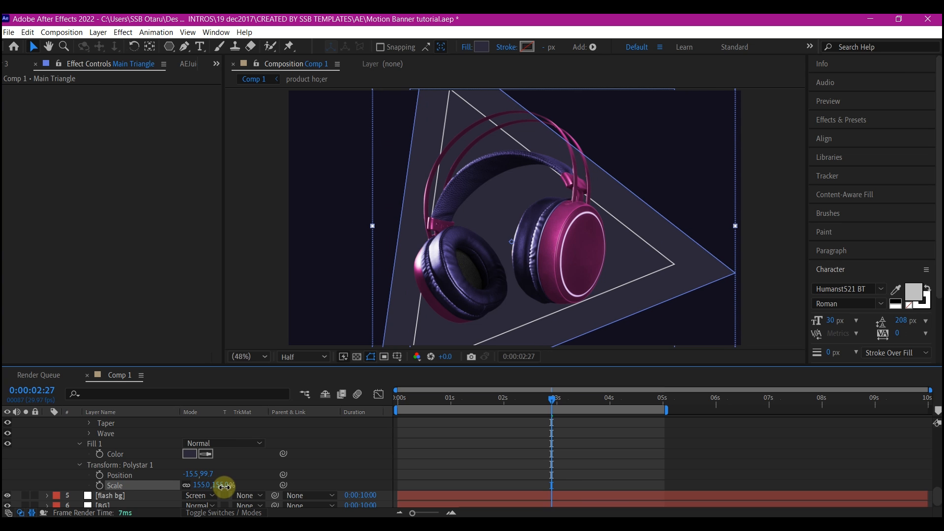
Step: Sample a dark magenta from the headphones as Main Triangle's fill color, 490F39
click(483, 47)
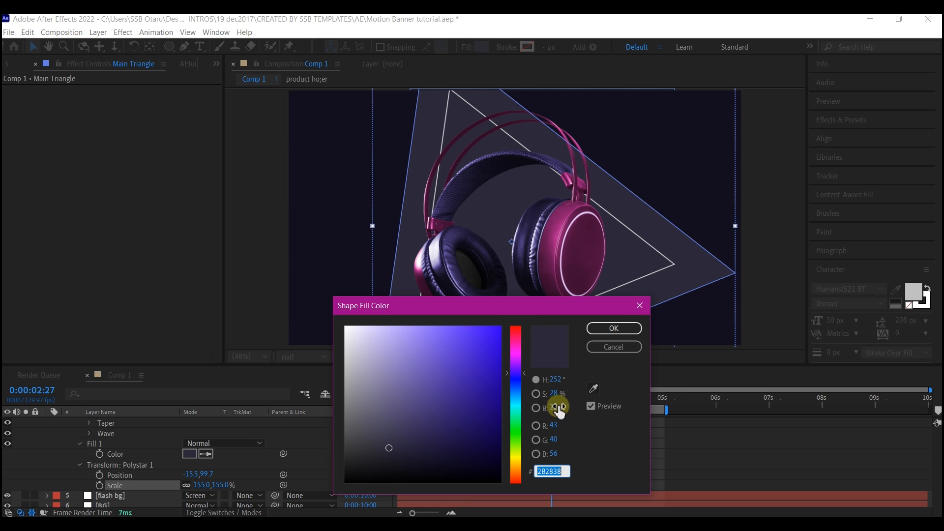
click(593, 390)
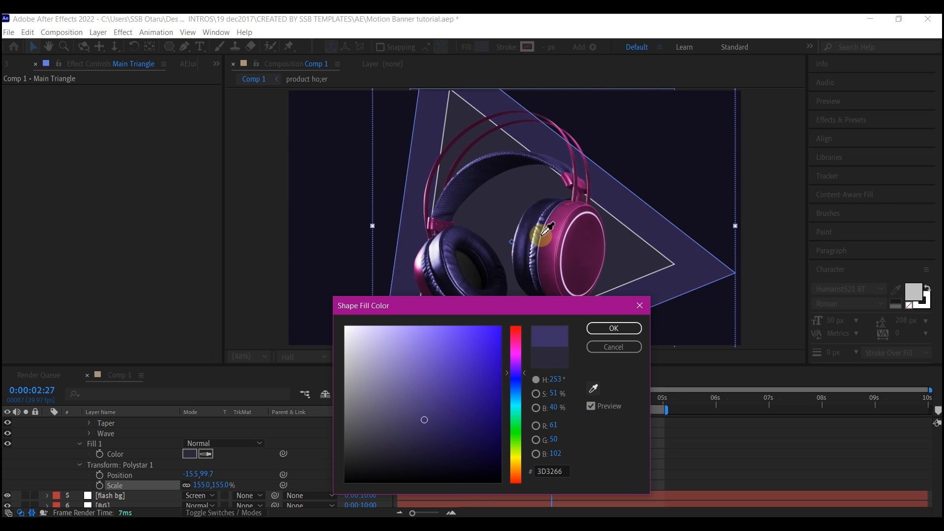
click(557, 214)
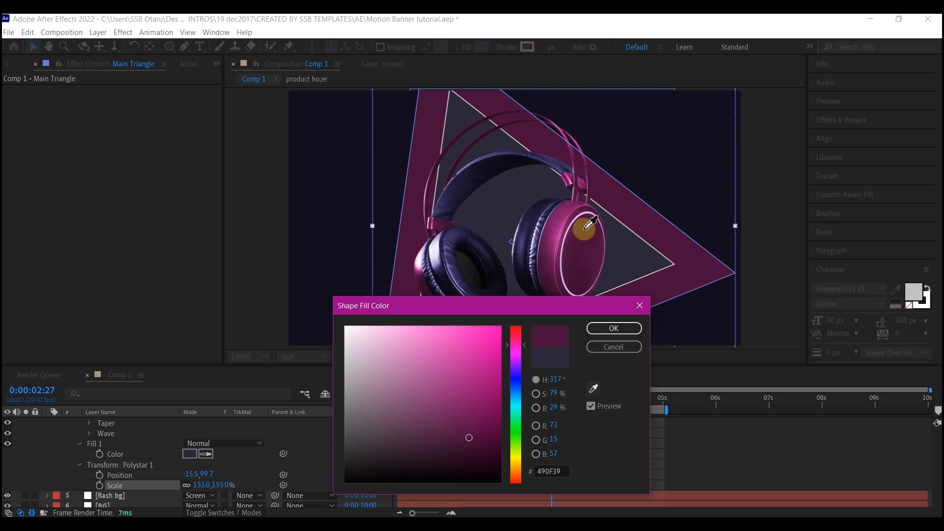
click(584, 229)
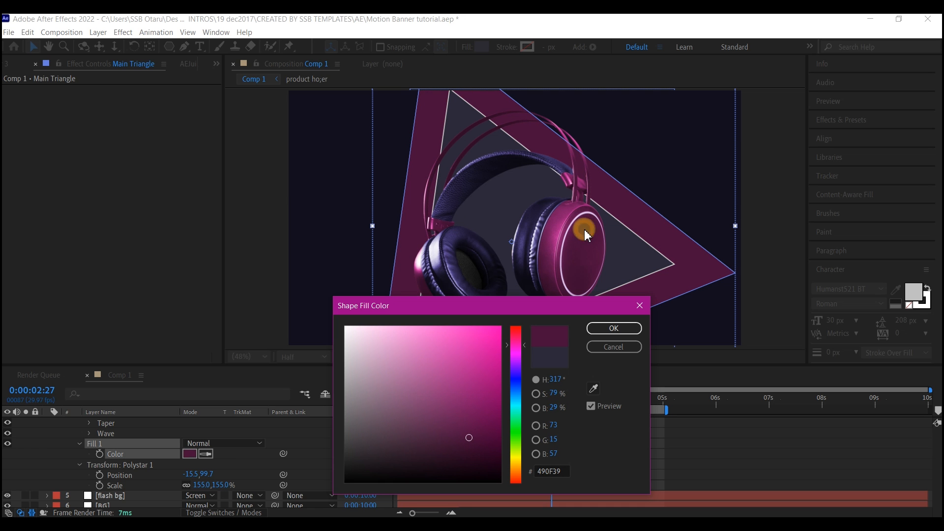
click(614, 330)
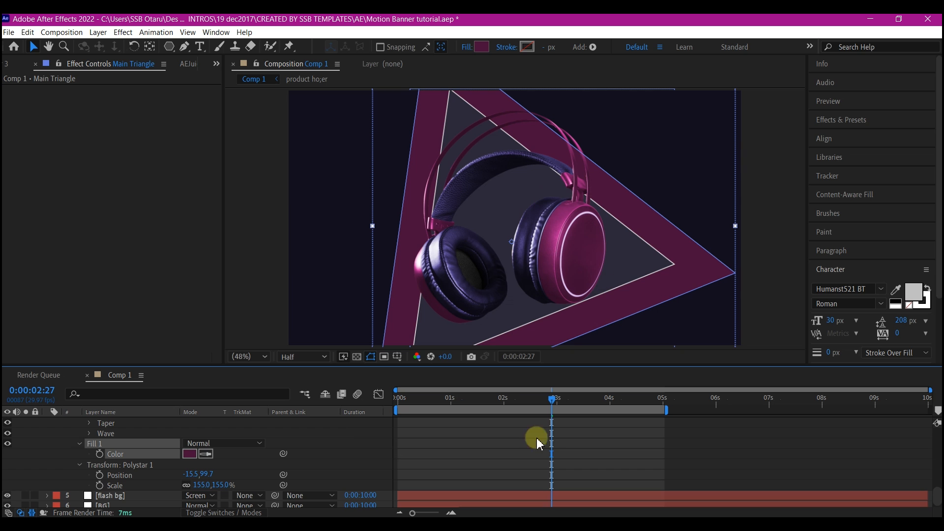
Step: Add a keyframe for Main Triangle's Polystar 1 Scale at 0:00:02:27 and shift it slightly earlier
scroll(120, 468, up, 5)
scroll(132, 471, down, 1)
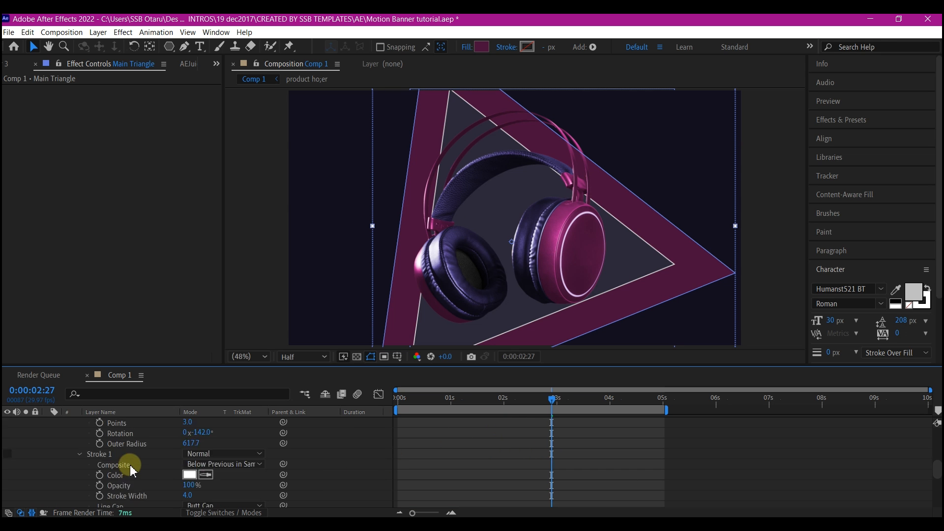
scroll(123, 470, down, 5)
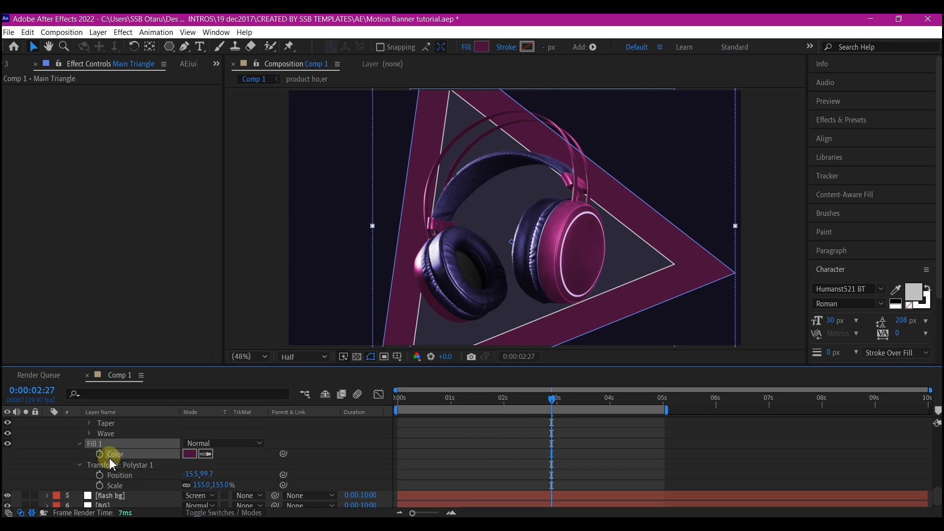
click(100, 486)
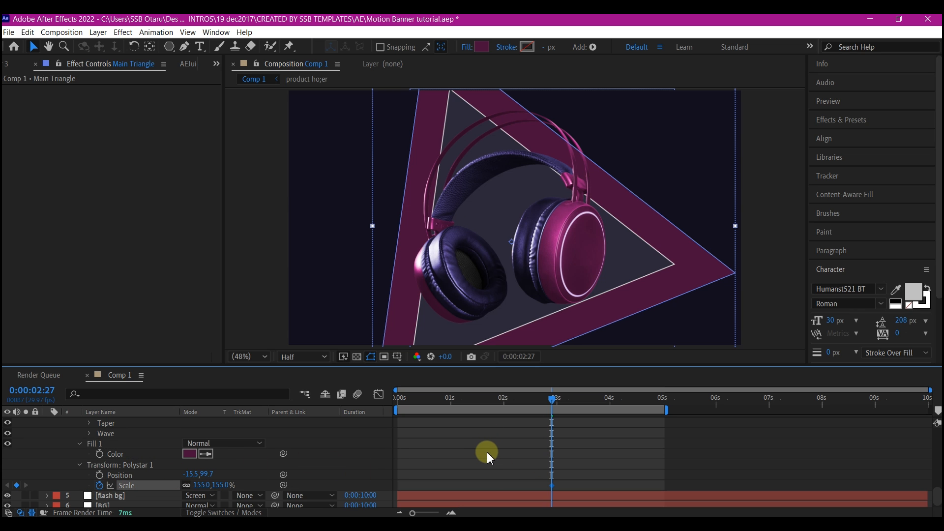
key(u)
key(u)
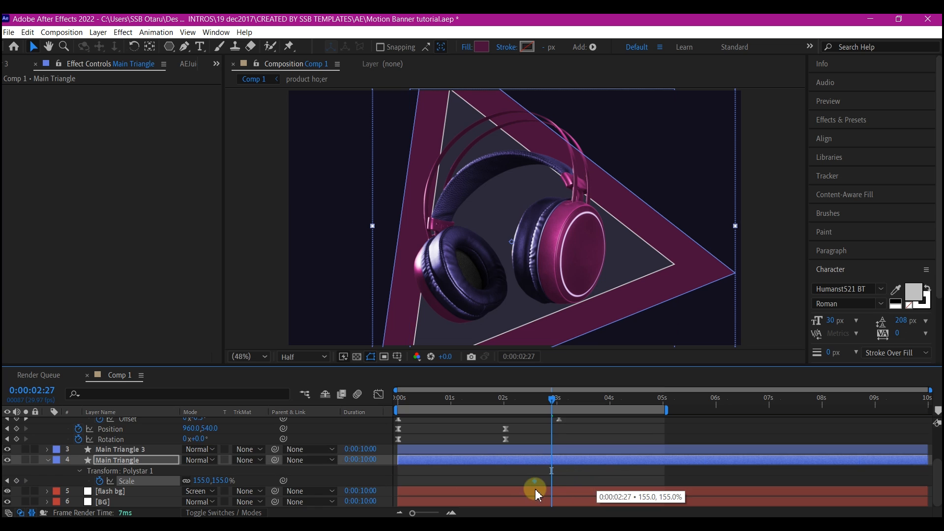
drag(588, 486, 548, 399)
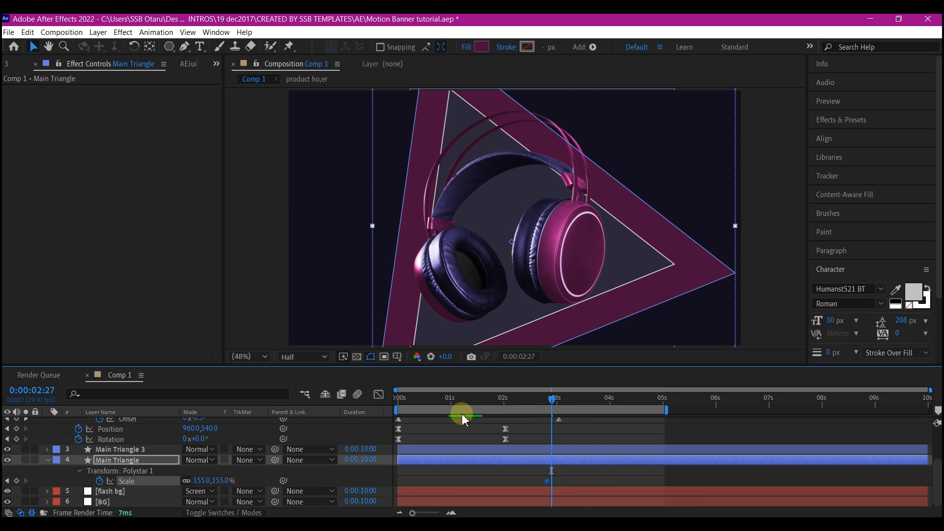
Step: At 0:00:01:20, set Main Triangle's Polystar 1 Scale to 0%
drag(462, 414, 402, 424)
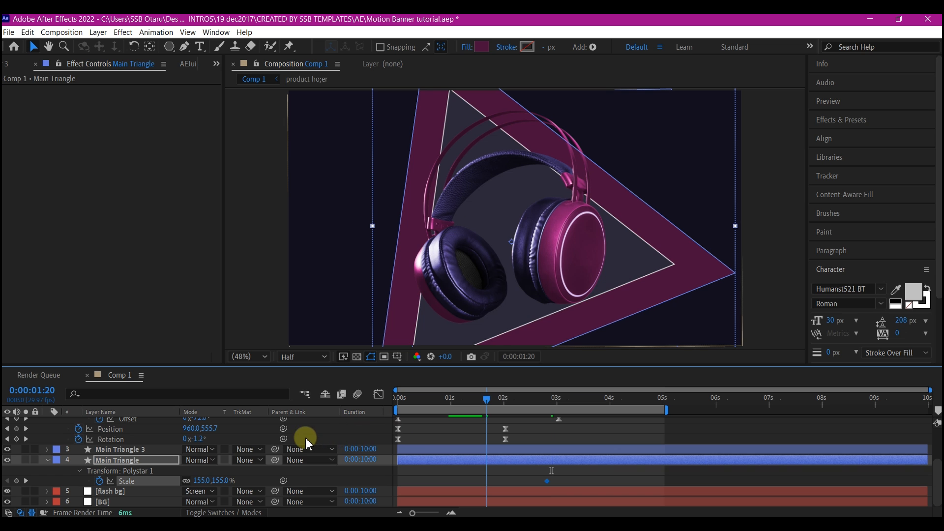
drag(481, 408, 488, 407)
click(206, 484)
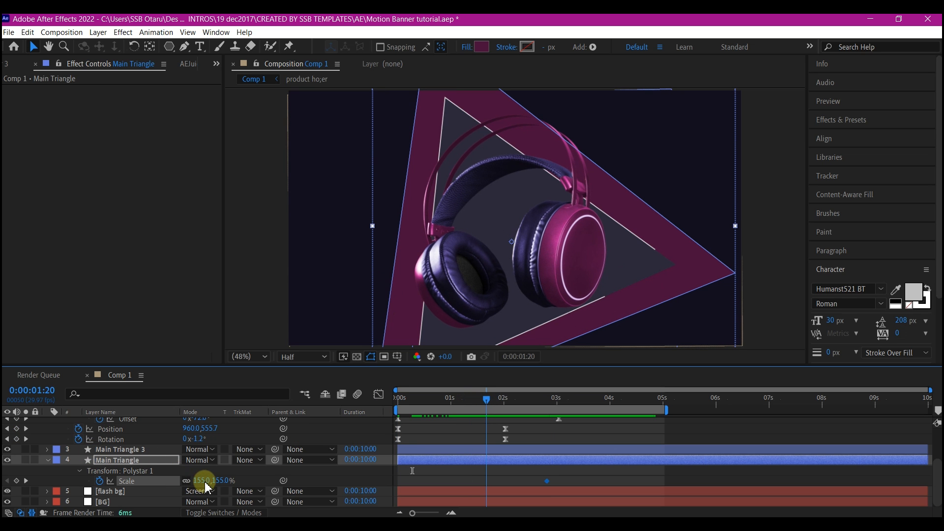
text(0)
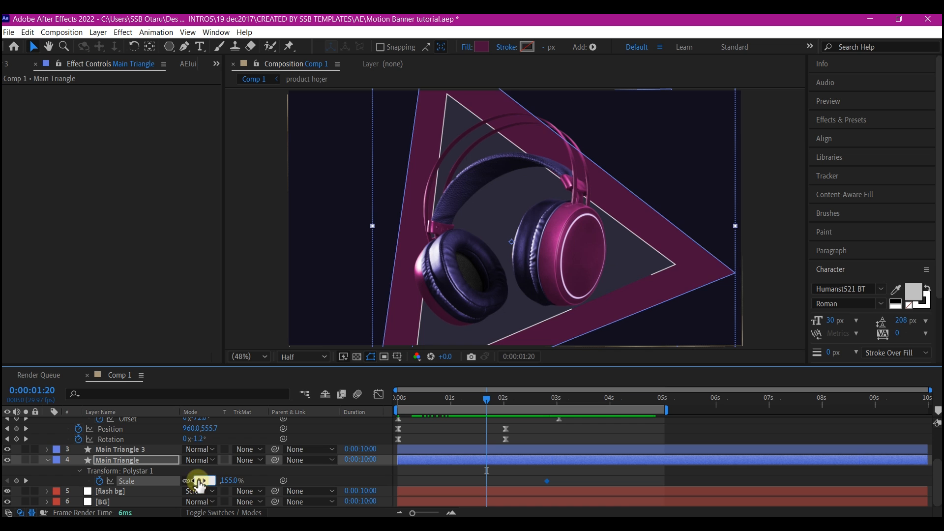
key(Return)
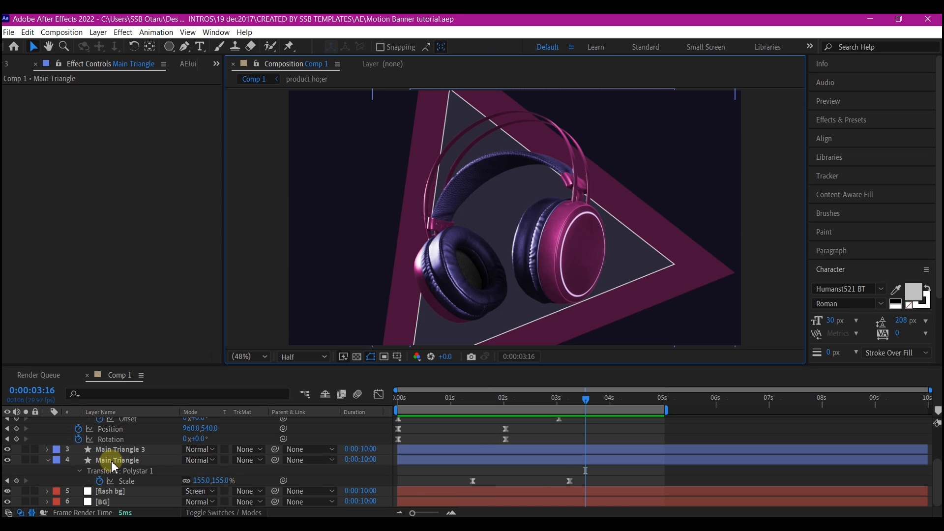
Step: Preview the magenta triangle's growth and move both of its Scale keyframes about half a second earlier
click(114, 464)
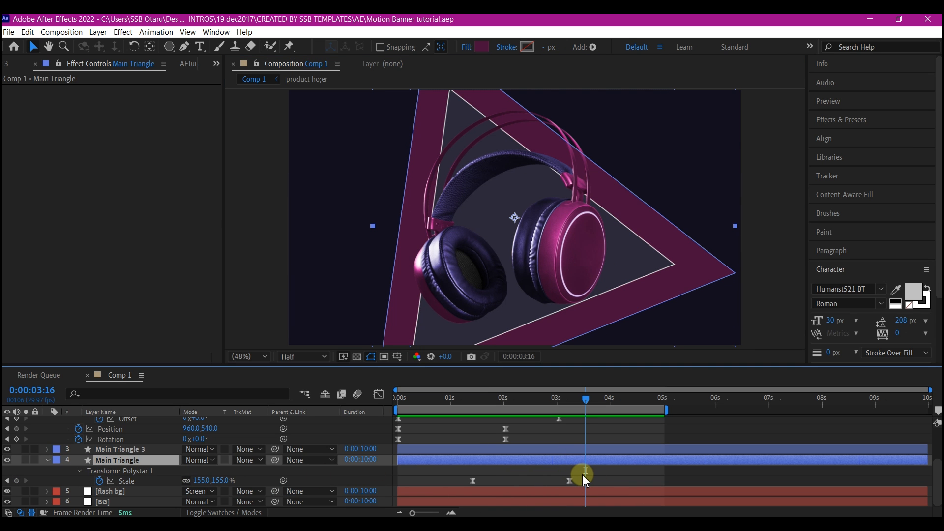
drag(604, 476, 444, 485)
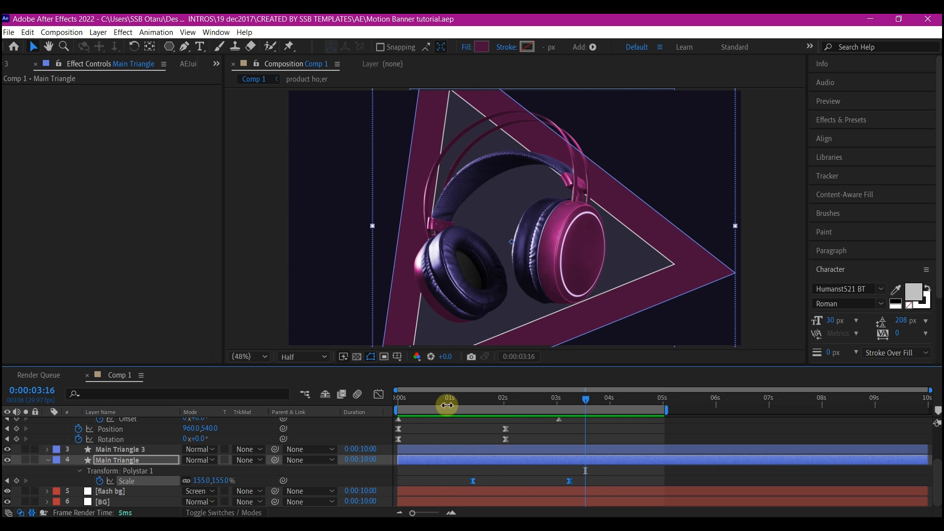
drag(447, 399, 431, 404)
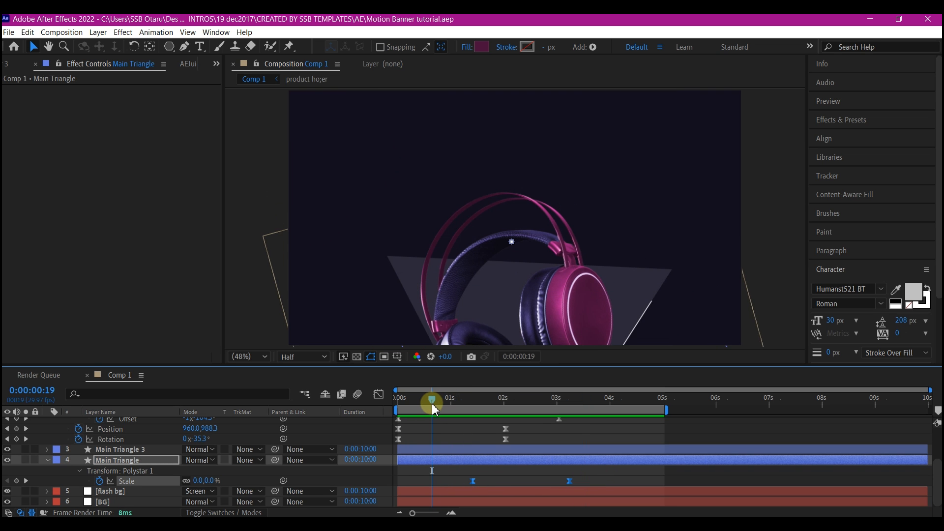
key(space)
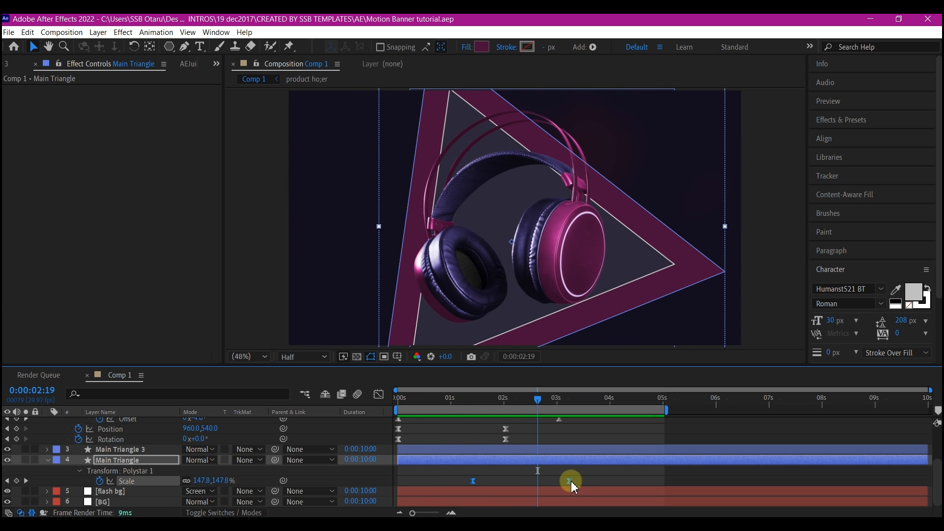
drag(571, 481, 544, 488)
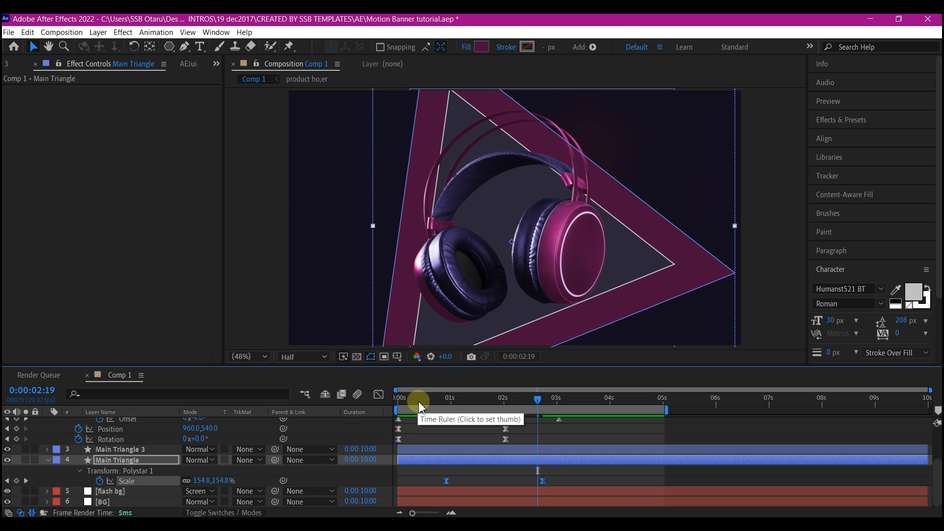
Step: Replay the animation, nudge both Scale keyframes of Main Triangle slightly earlier, and preview again from the start
click(420, 399)
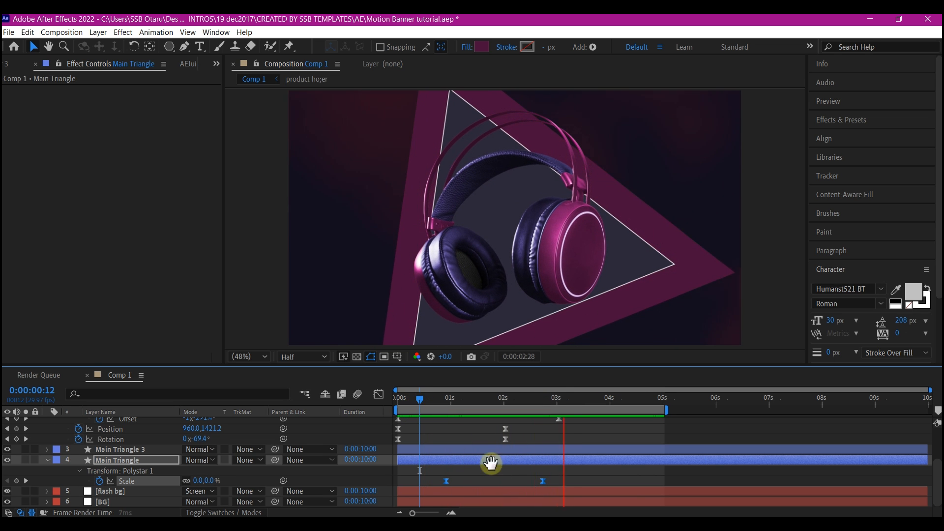
key(space)
drag(544, 485, 539, 483)
drag(413, 400, 393, 405)
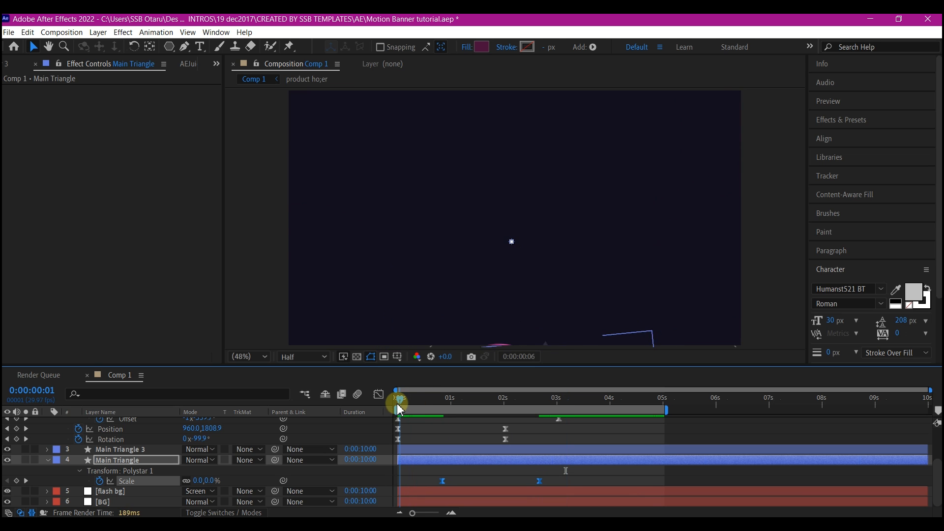
key(space)
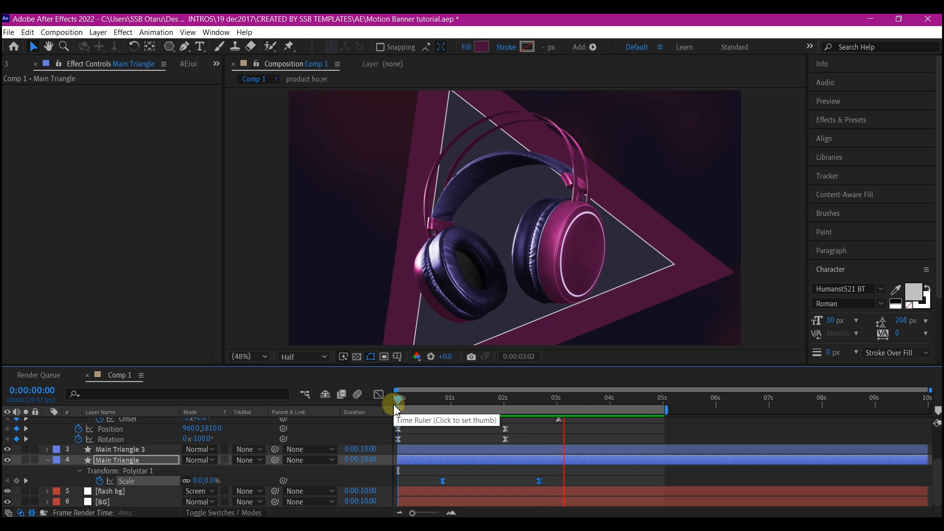
key(space)
Step: Activate the Pen tool and set its shape fill to None
scroll(108, 452, up, 3)
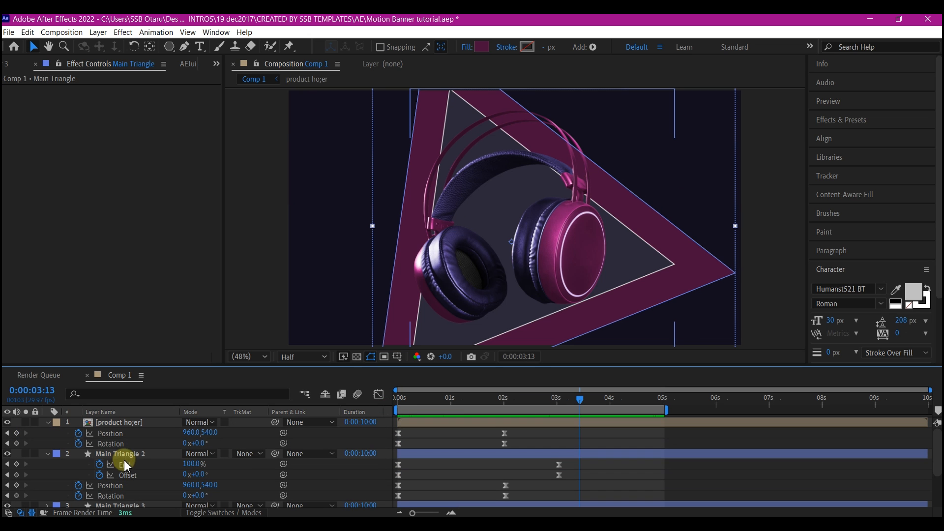
click(51, 440)
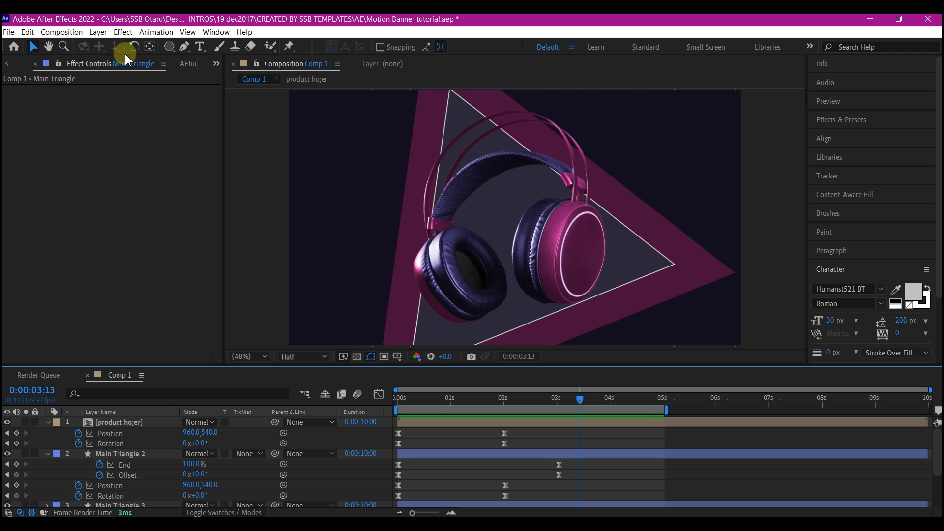
click(184, 49)
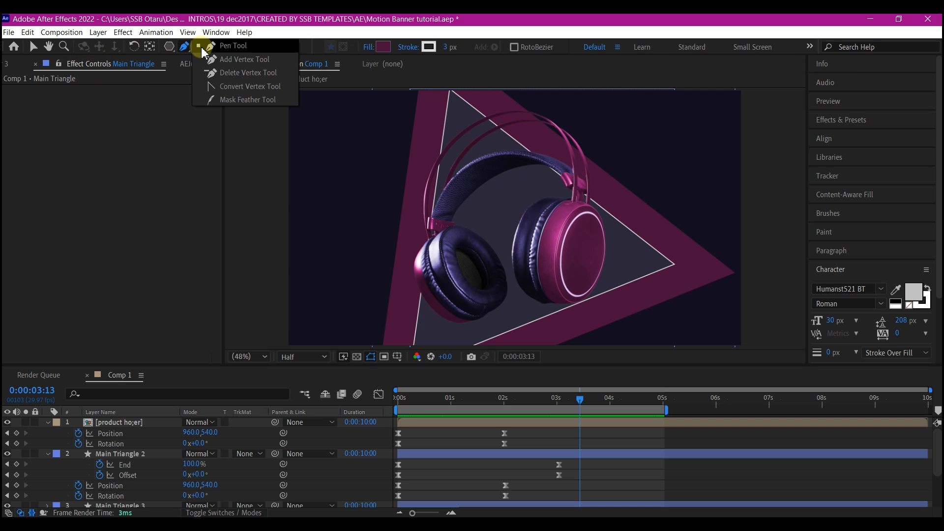
click(204, 48)
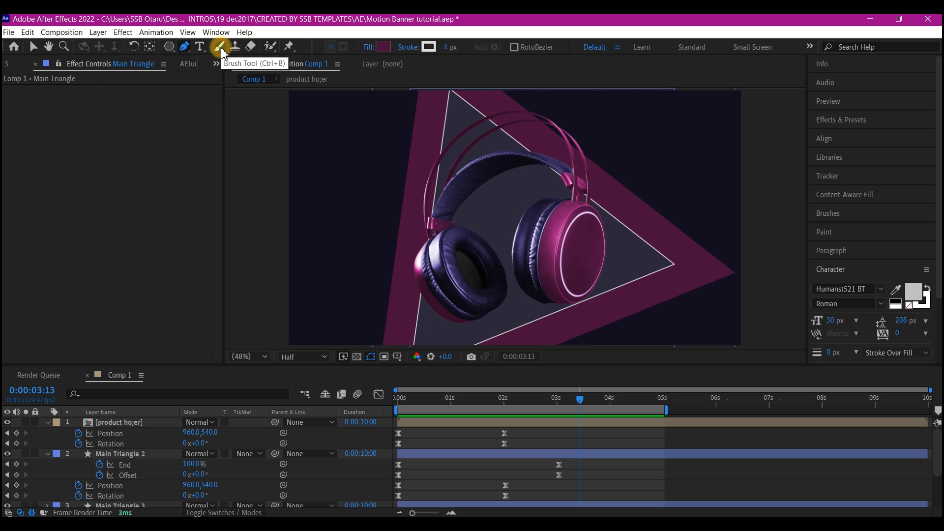
click(370, 48)
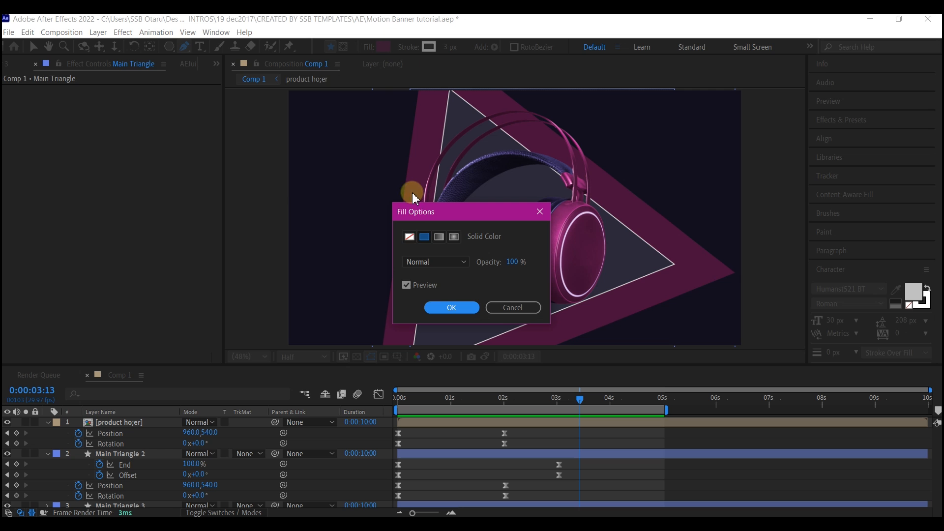
click(410, 236)
click(451, 308)
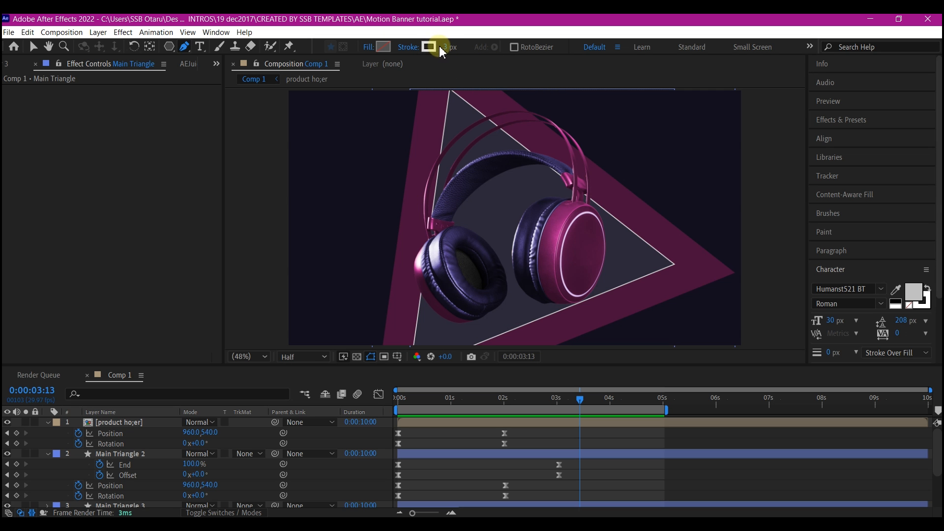
Step: Draw a closed four-point shape along the white triangle's left edge, covering the headphones and the rest of the frame to the right
scroll(503, 233, down, 2)
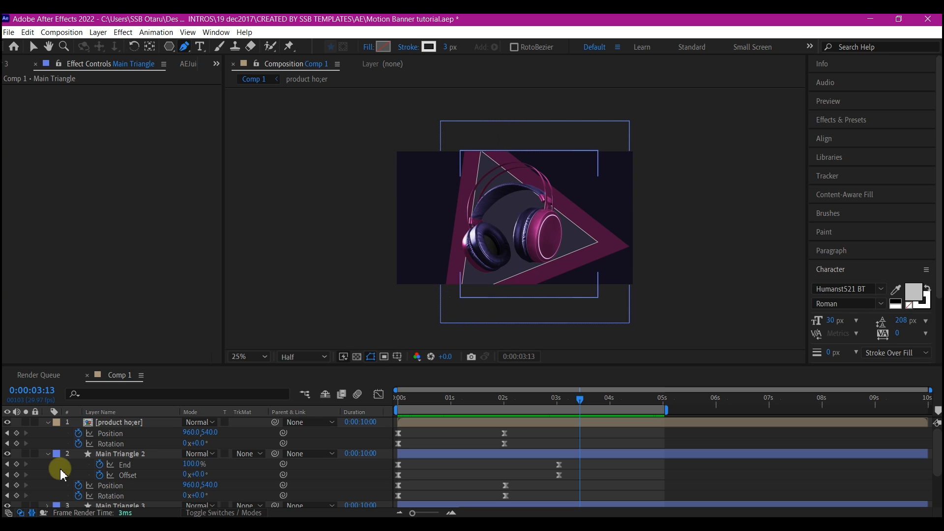
click(457, 318)
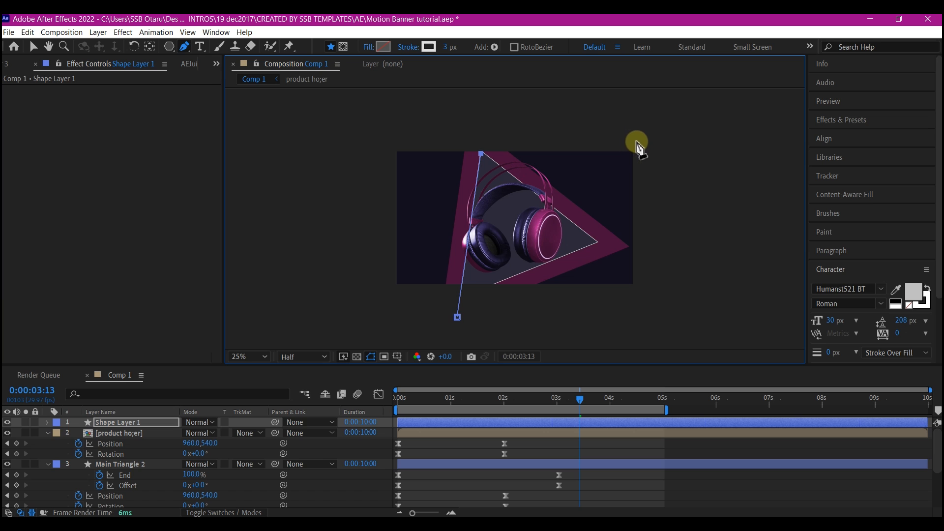
click(632, 308)
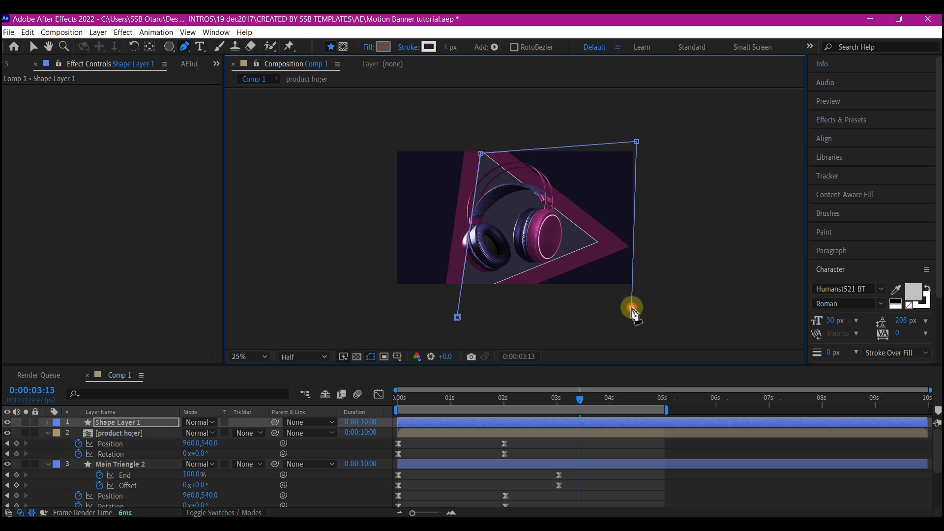
click(458, 318)
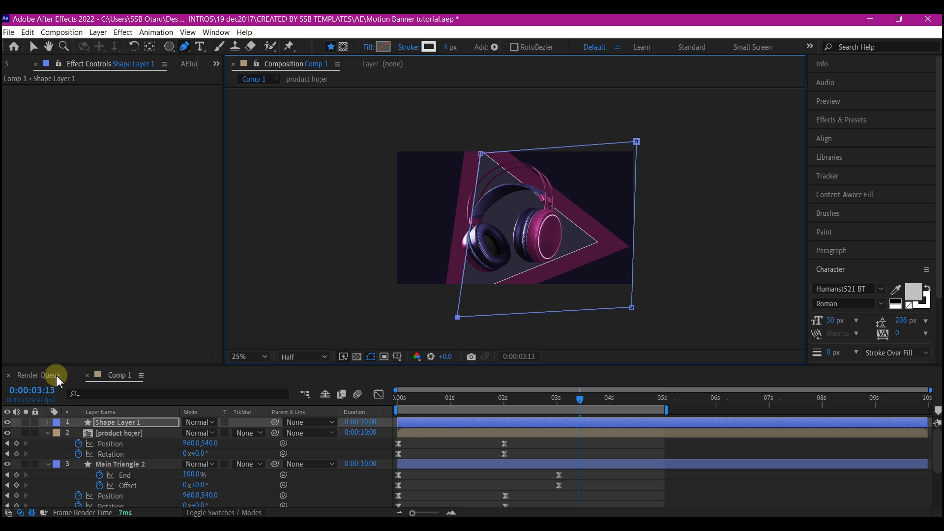
Step: Give Shape Layer 1 a solid bright pink fill
click(104, 423)
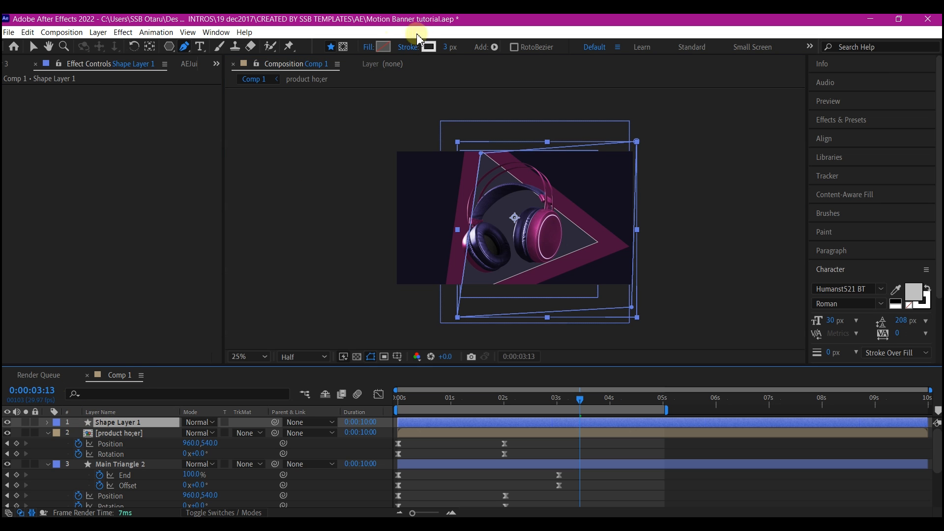
click(370, 45)
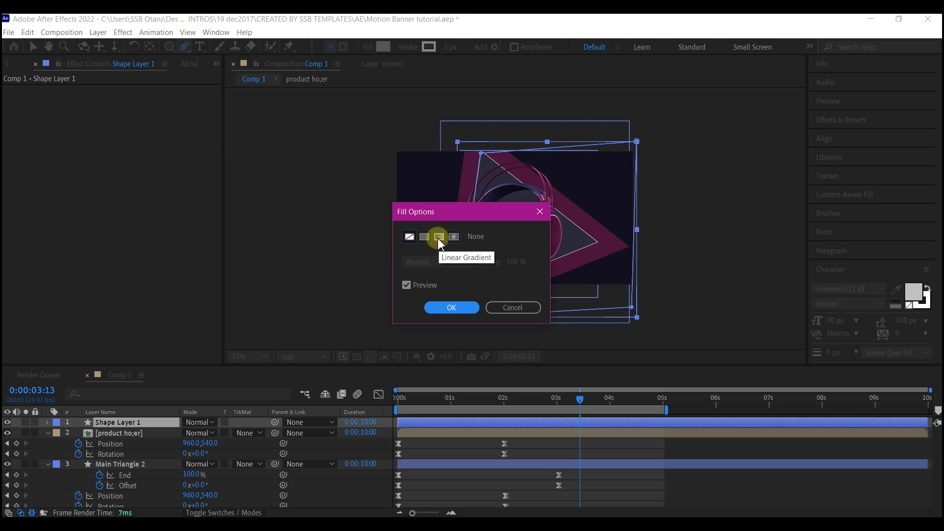
click(424, 236)
click(450, 308)
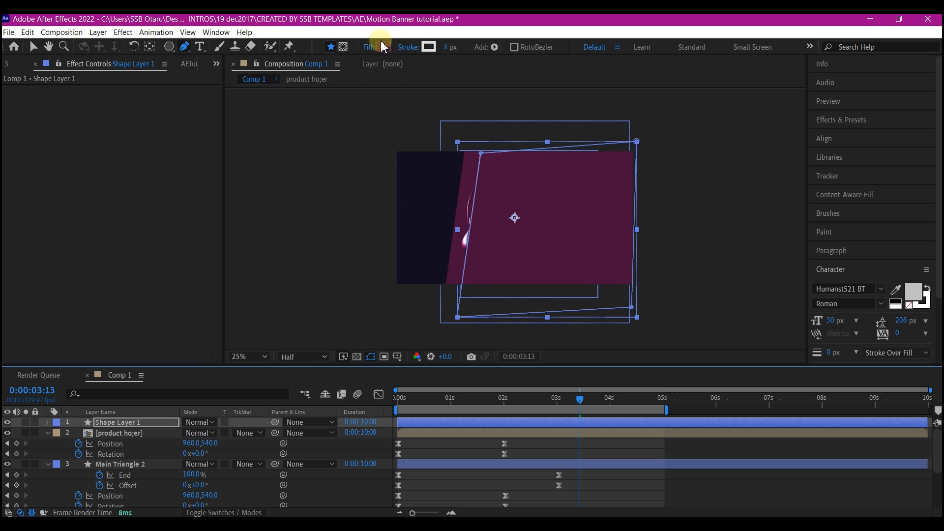
click(383, 47)
drag(480, 417, 502, 329)
click(618, 329)
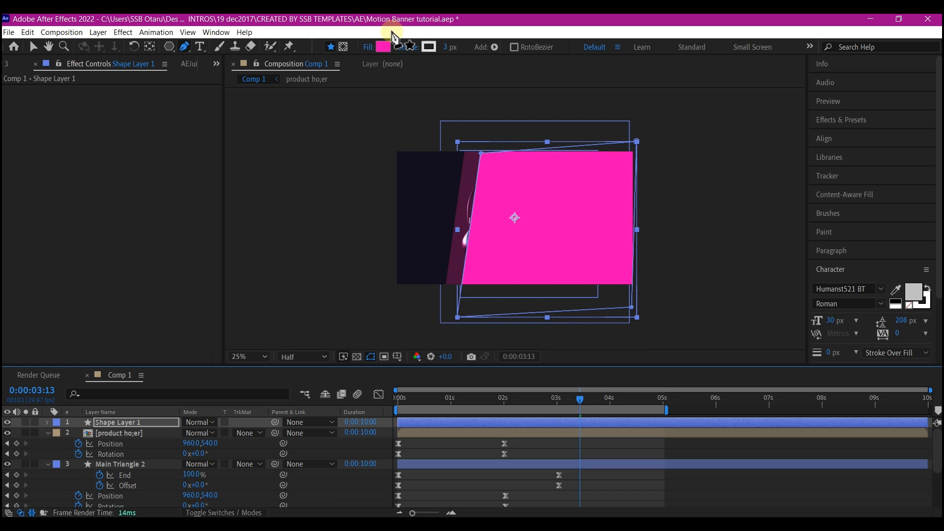
Step: Set Shape Layer 1's stroke to None and return to the Selection tool
click(408, 47)
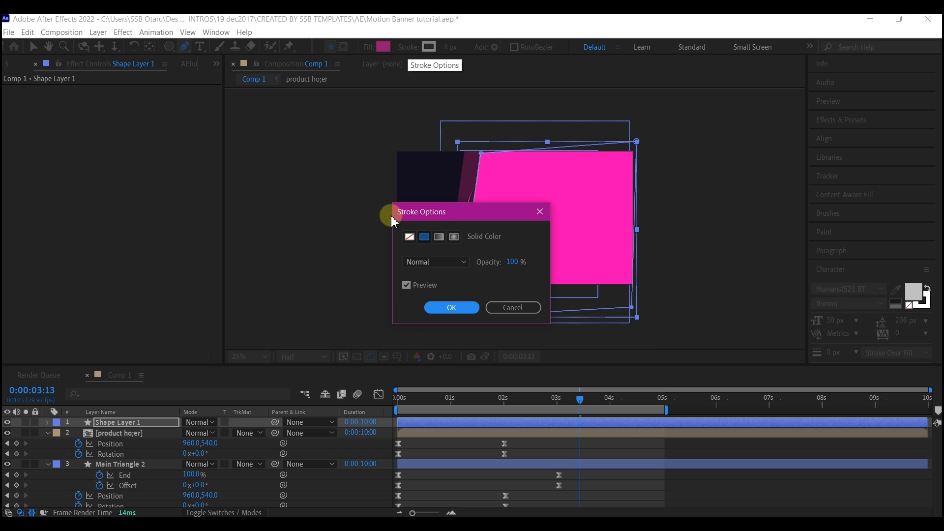
click(409, 237)
click(450, 308)
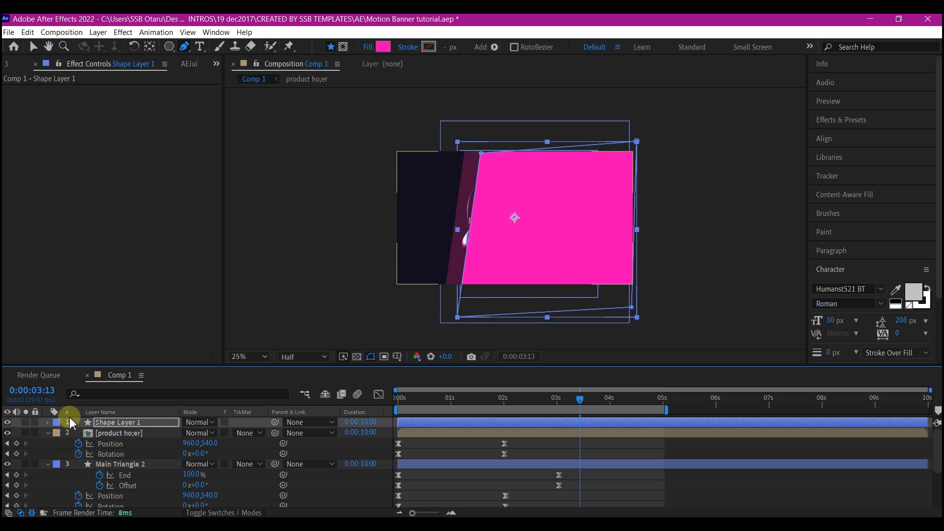
key(v)
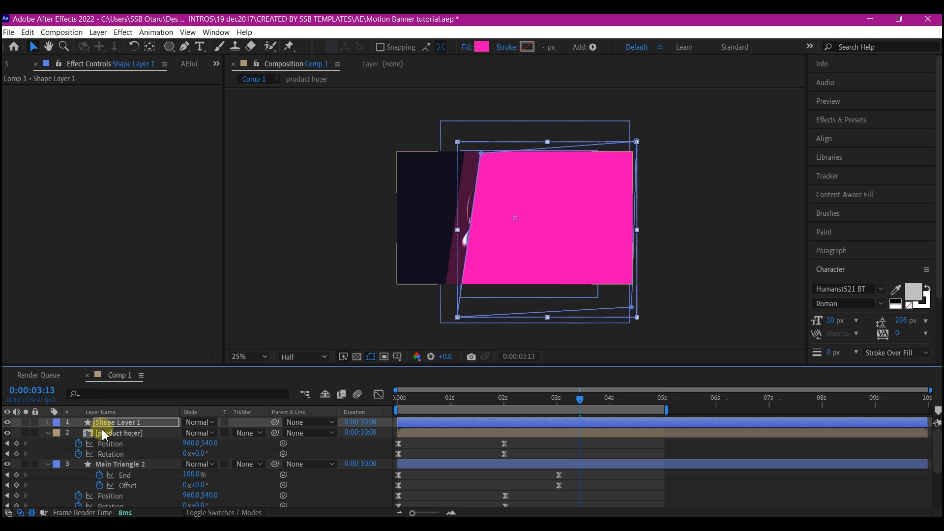
Step: Parent Shape Layer 1 to Main Triangle 2 and scrub back to 0:00:02:18
click(137, 424)
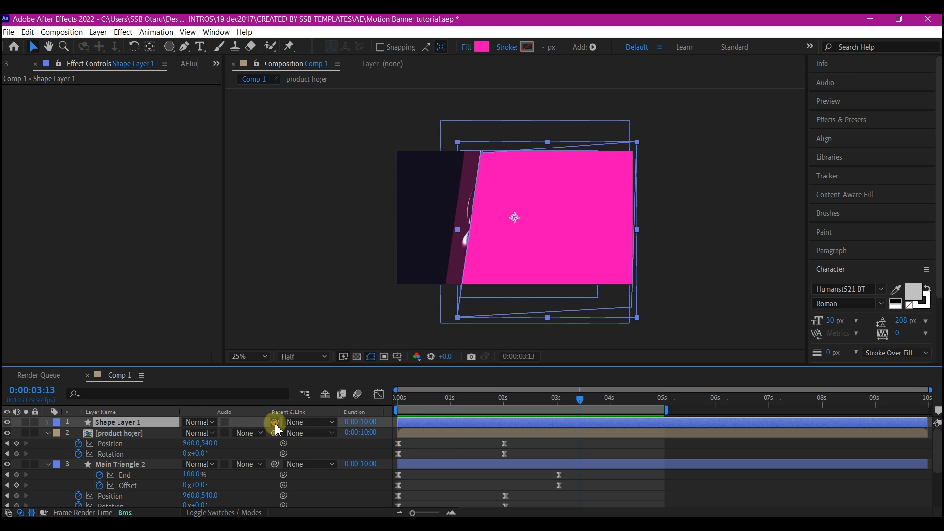
drag(275, 423, 128, 470)
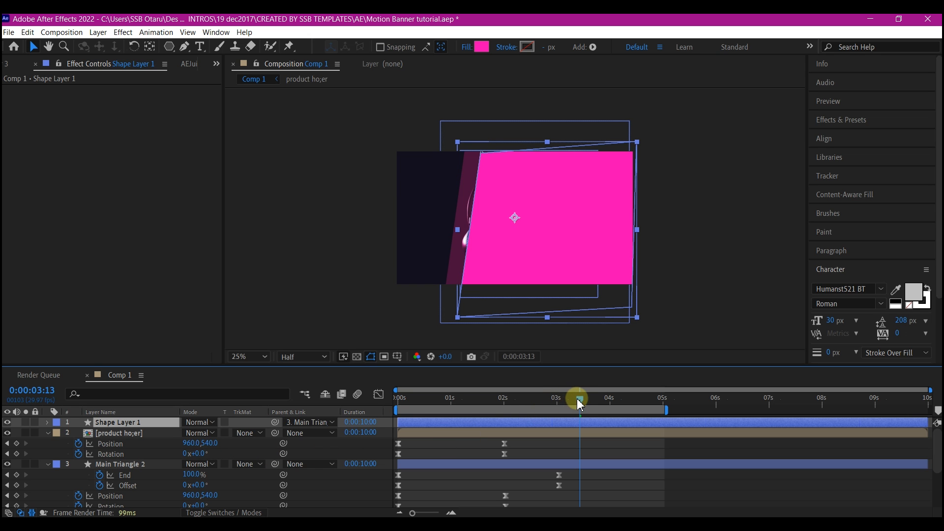
drag(580, 402, 537, 420)
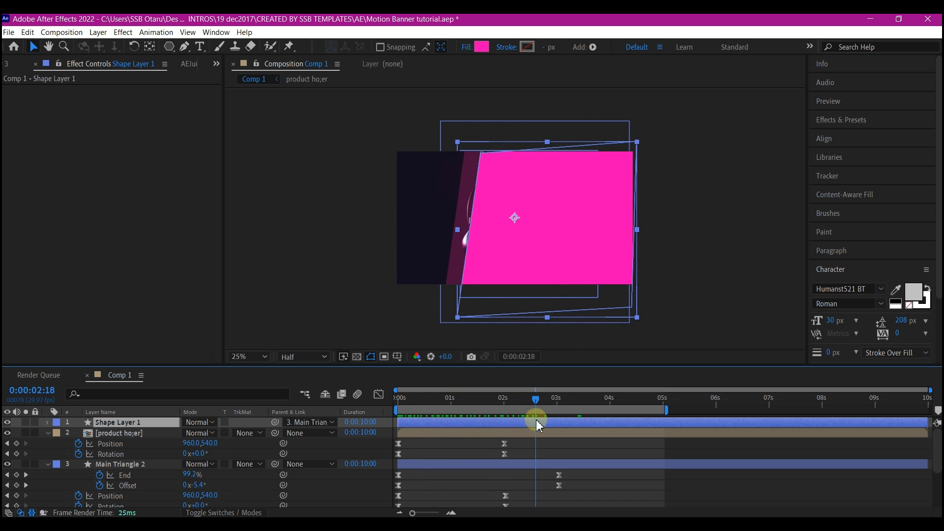
Step: Set the product ho;er layer's track matte to Alpha Matte using Shape Layer 1
click(120, 435)
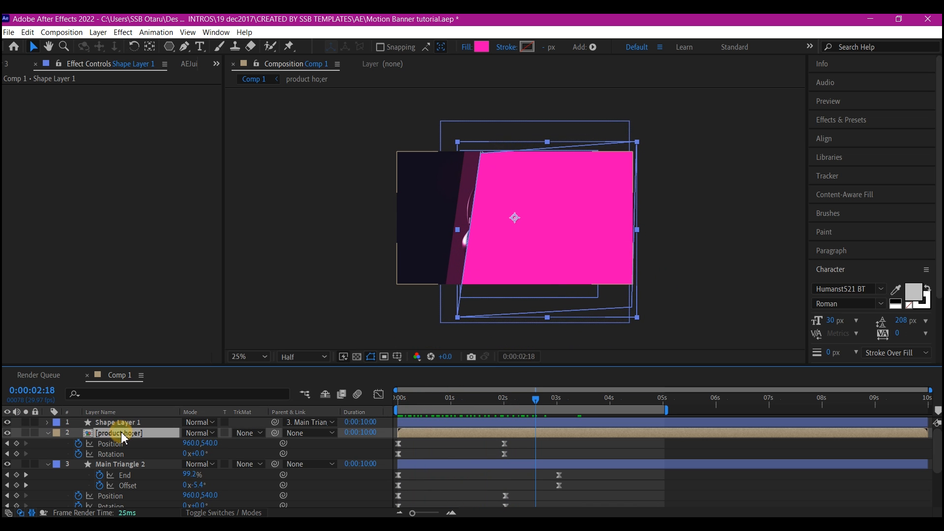
click(254, 437)
click(261, 460)
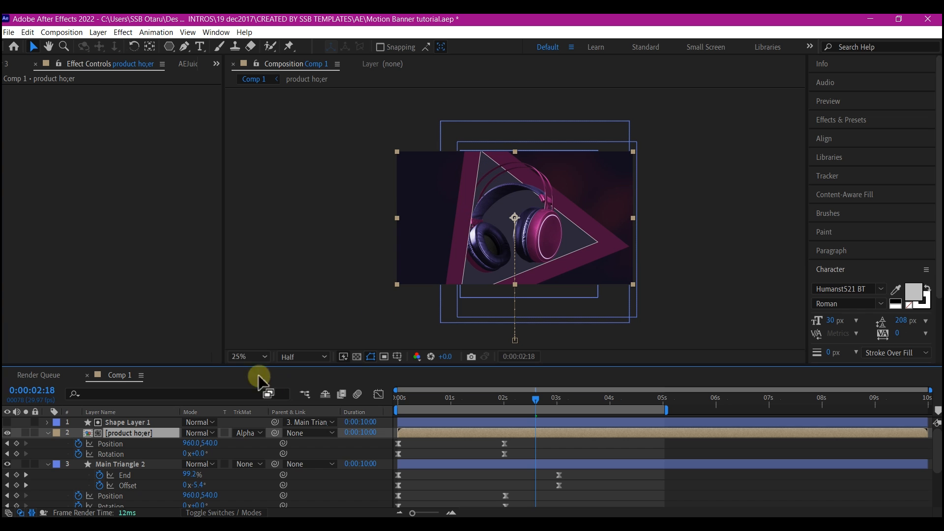
Step: Fit the composition in the viewer, shift the product ho;er layer slightly less than half a second later, and preview the animation from the start
click(238, 356)
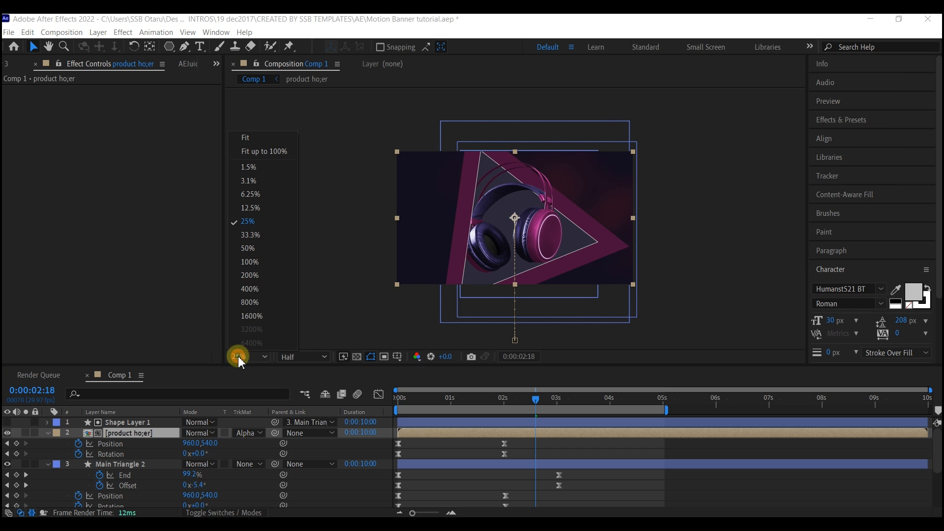
click(246, 138)
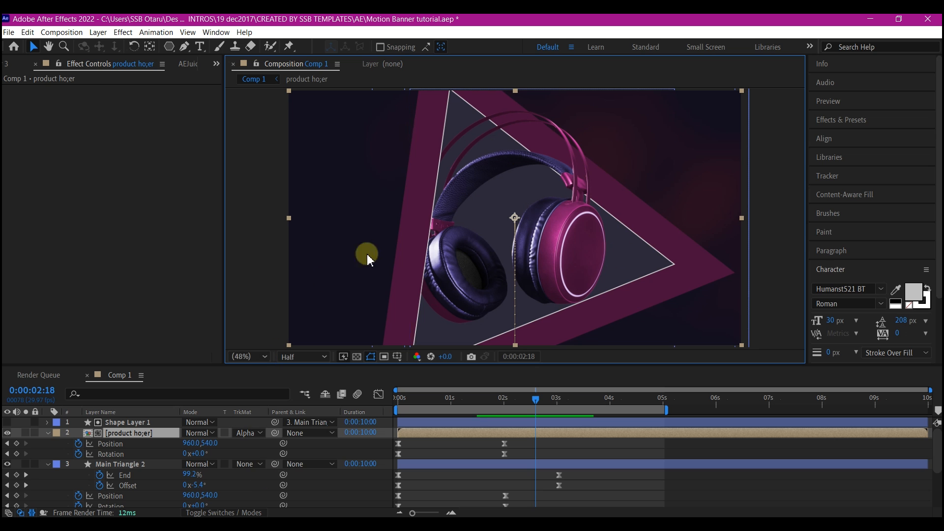
click(411, 399)
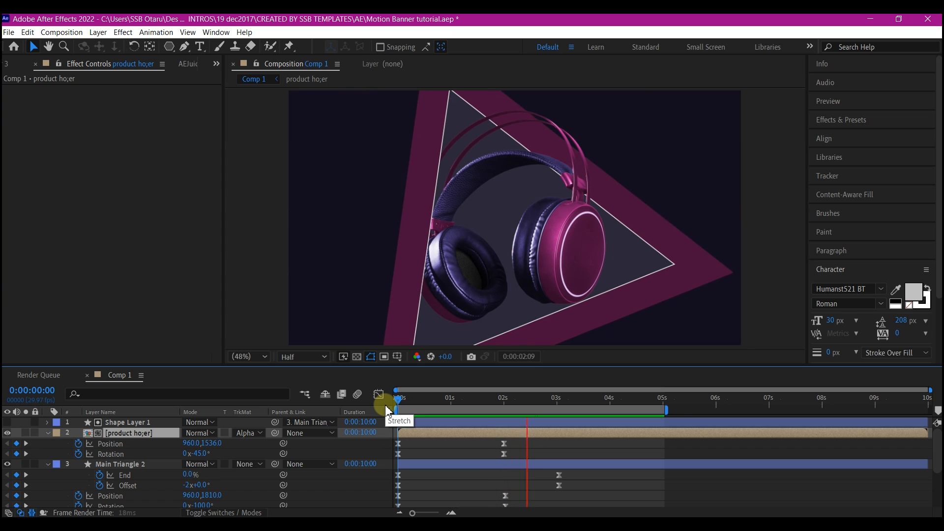
drag(426, 435, 447, 433)
drag(416, 401, 392, 406)
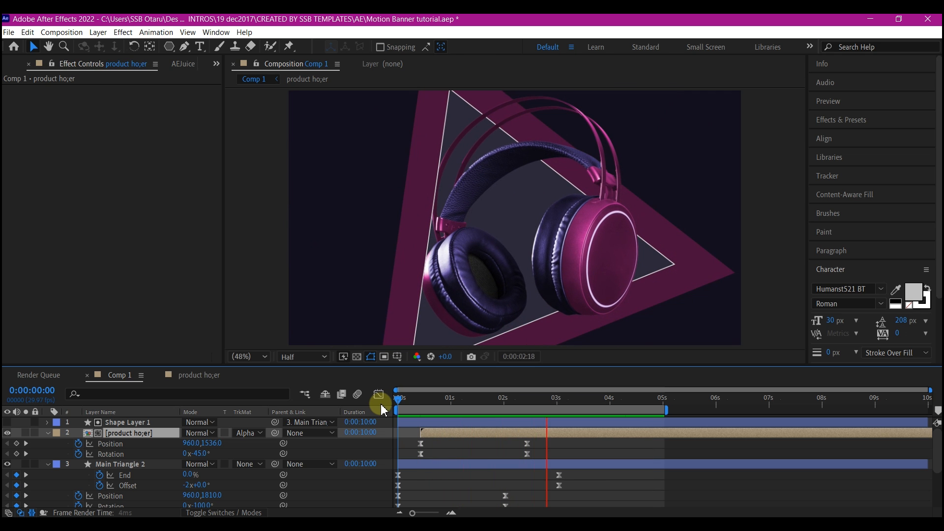
key(space)
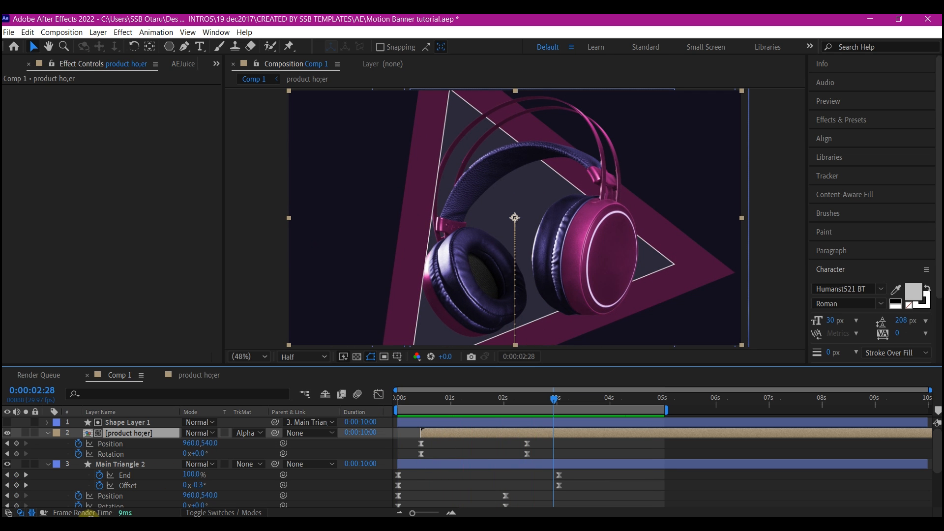
Step: Collapse the keyframed properties of all layers and deselect everything
key(ctrl+a)
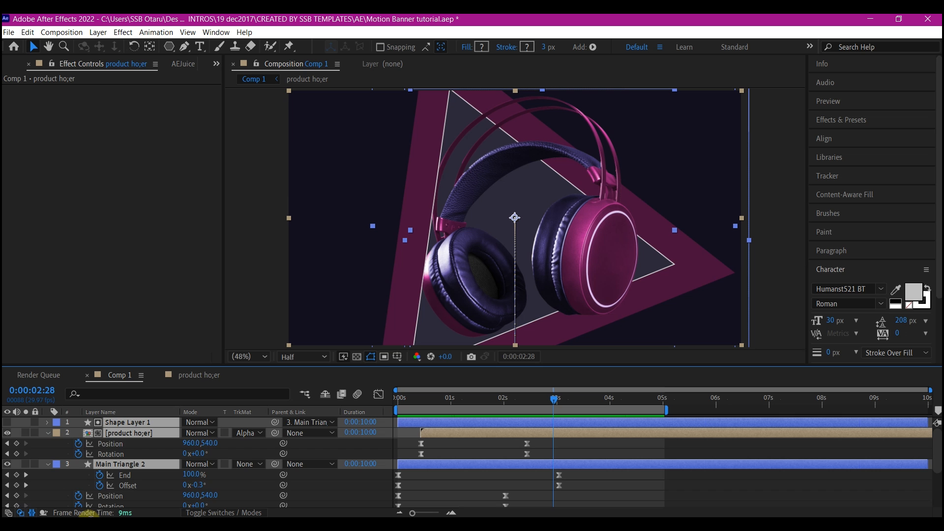
key(u)
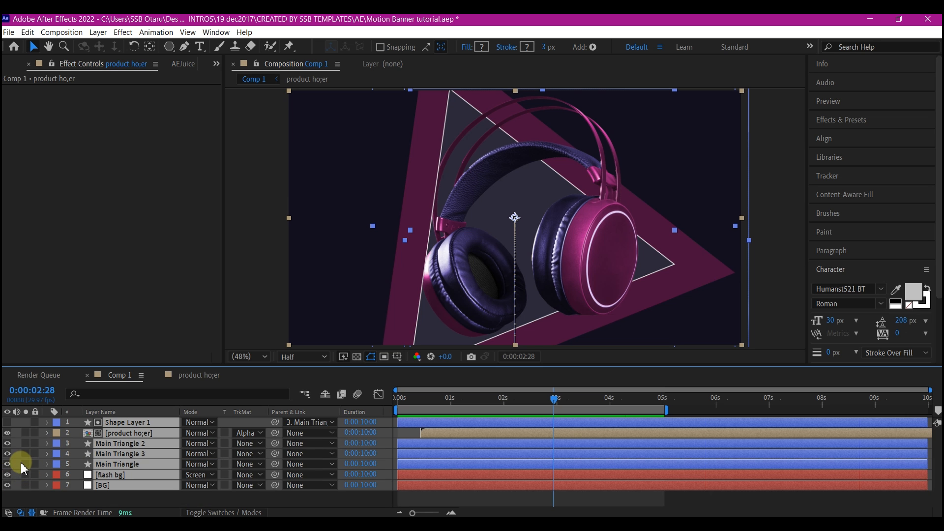
key(F2)
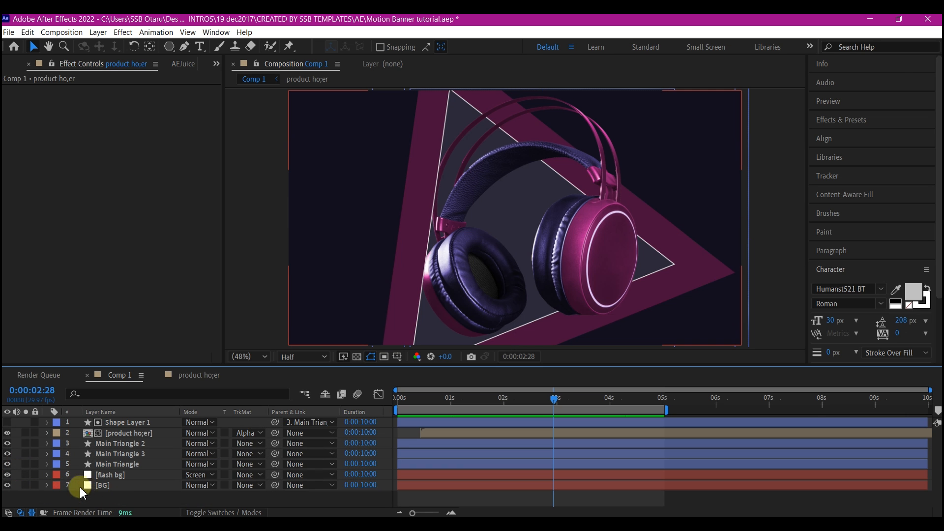
Step: Duplicate the flash bg layer and move the copy to the top of the layer stack
click(118, 475)
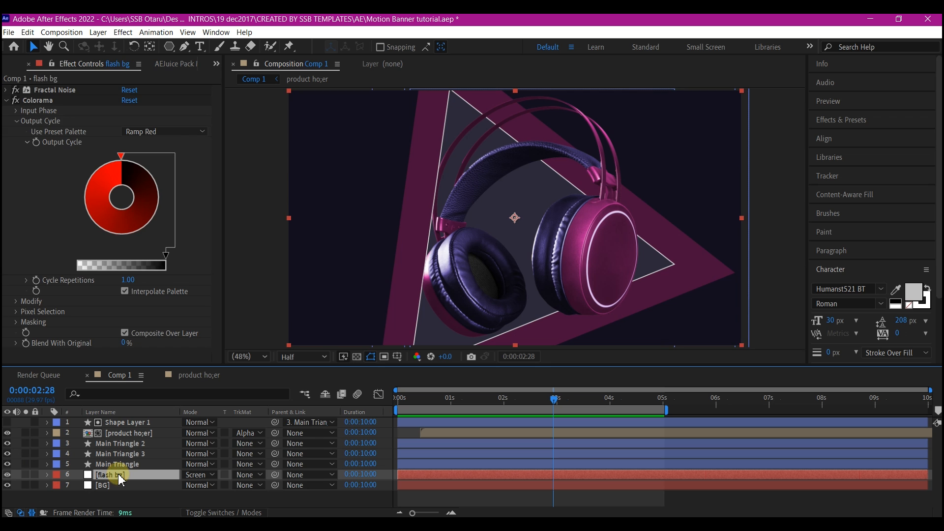
key(ctrl+d)
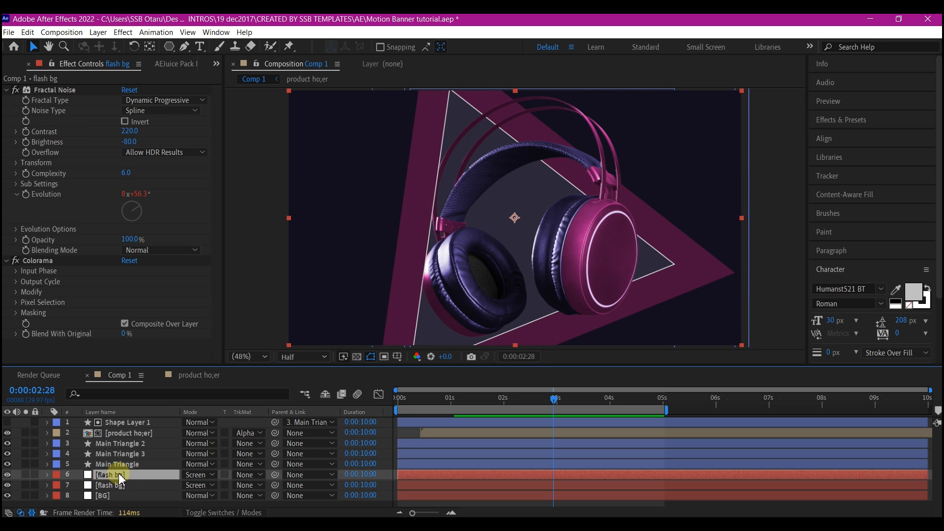
drag(122, 477, 151, 422)
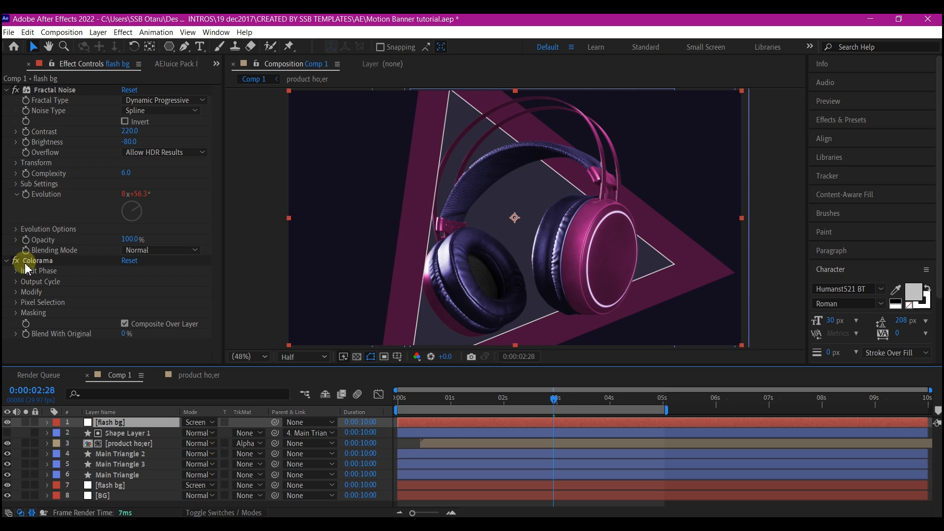
Step: Add a bright cyan colour point (RGB 0, 255, 255) to the Colorama output cycle of the topmost flash bg layer
click(8, 90)
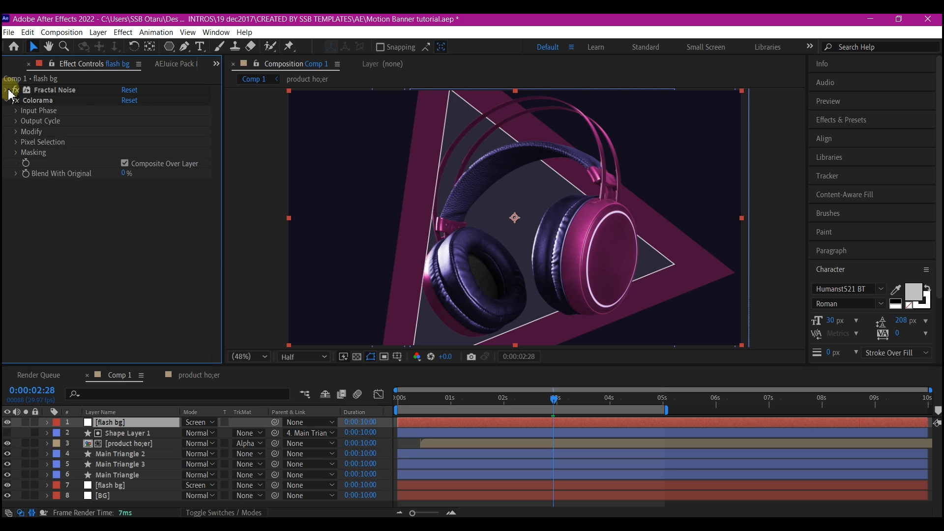
click(17, 121)
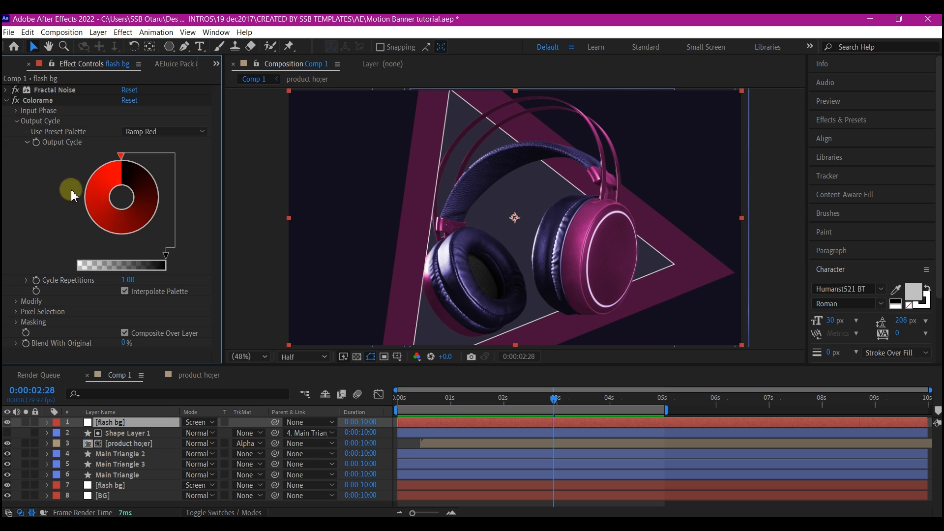
double_click(102, 188)
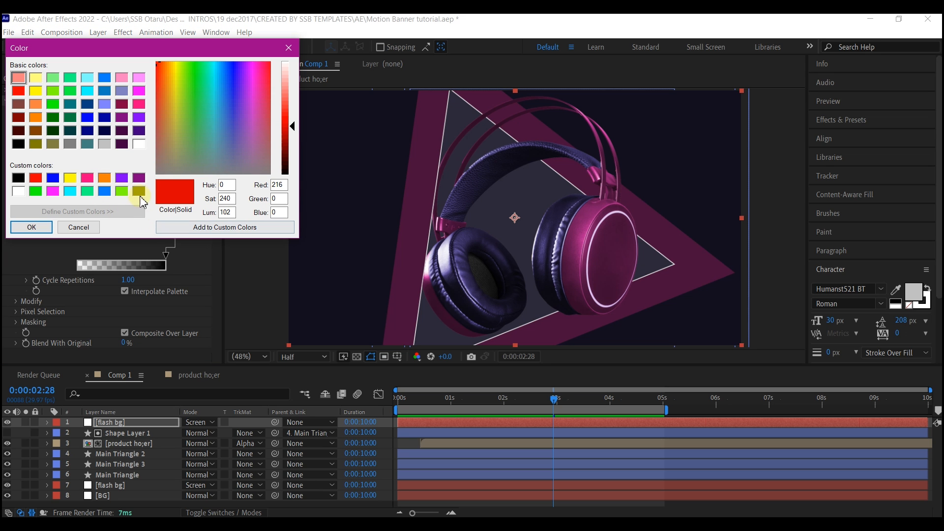
click(70, 191)
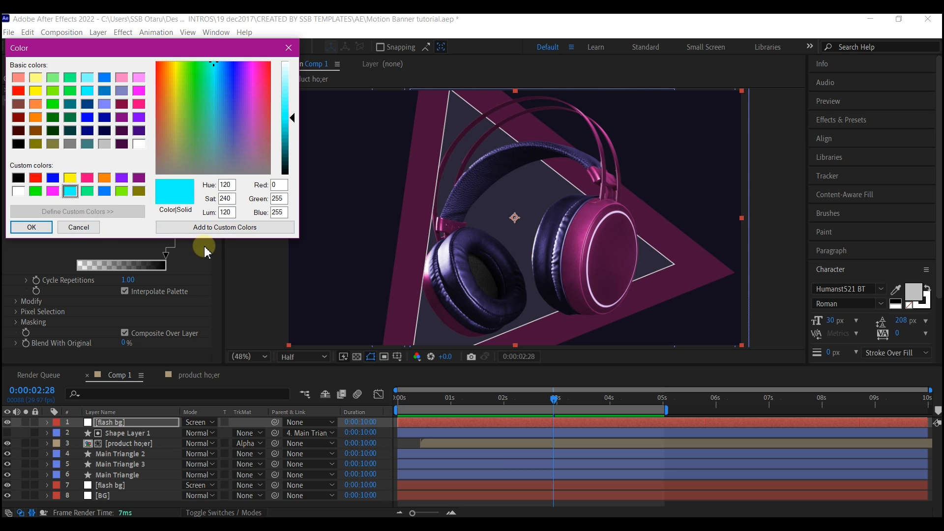
key(Return)
Step: Scrub through the first second and preview the animation with the recoloured flash overlay
drag(400, 401, 447, 405)
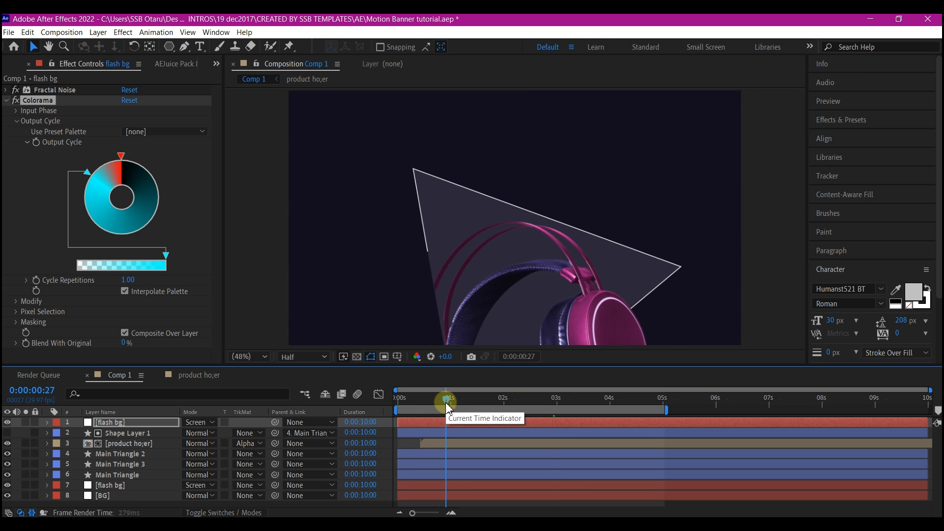
key(space)
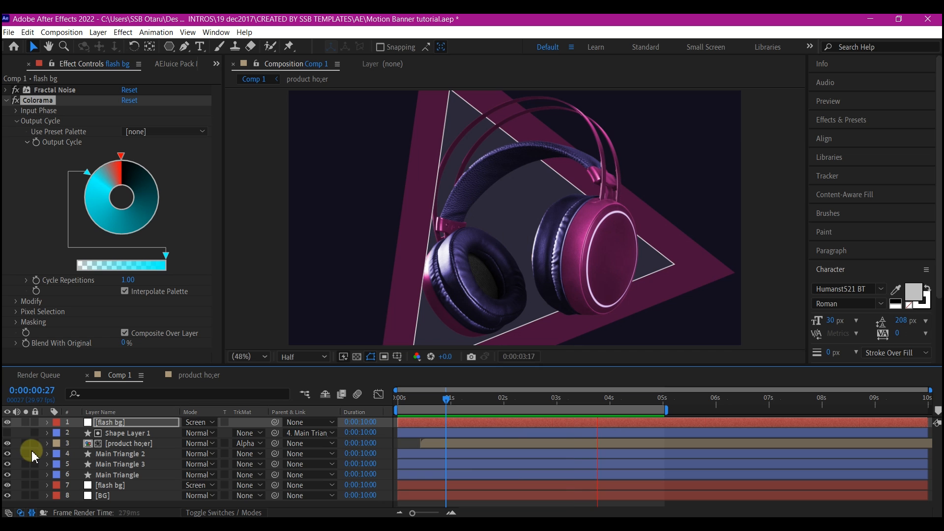
key(space)
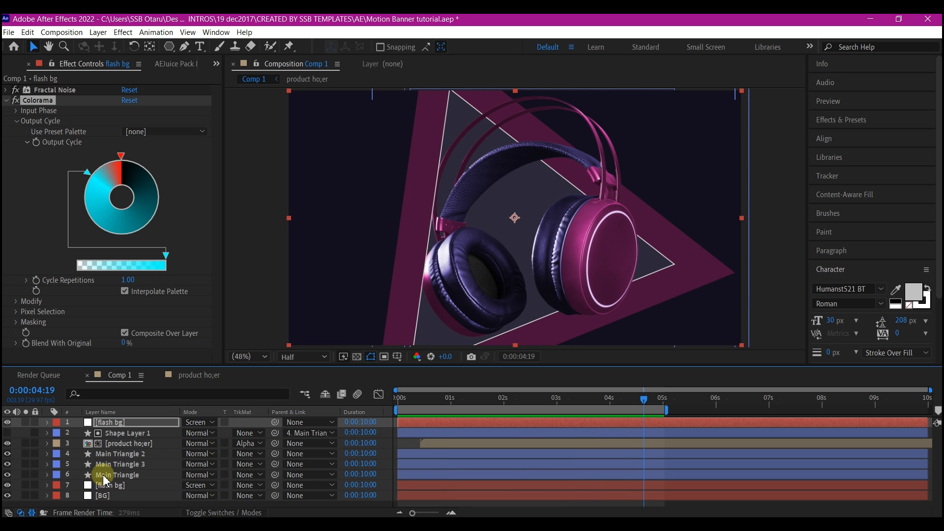
Step: Duplicate the Main Triangle layer above the upper flash bg layer and use the copy as that layer's Alpha Matte
click(112, 475)
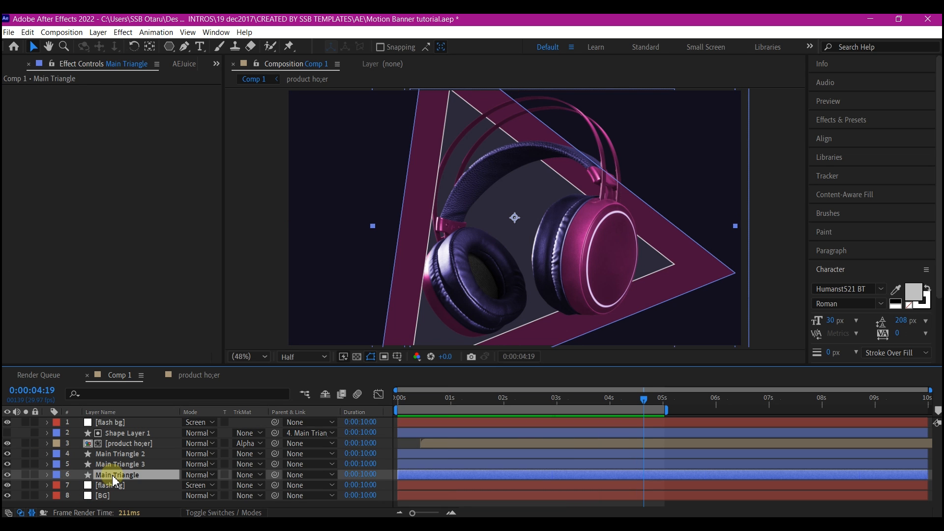
key(ctrl+d)
drag(113, 476, 136, 422)
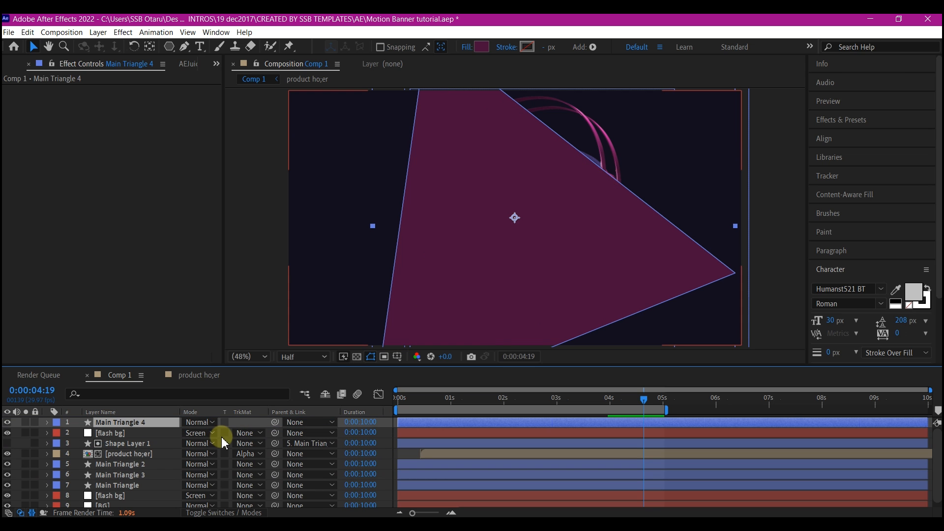
click(118, 434)
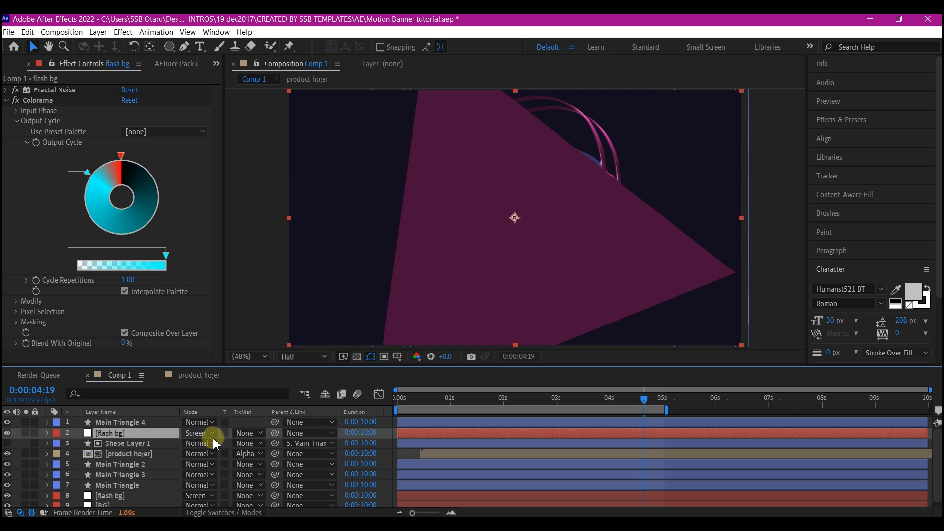
click(252, 435)
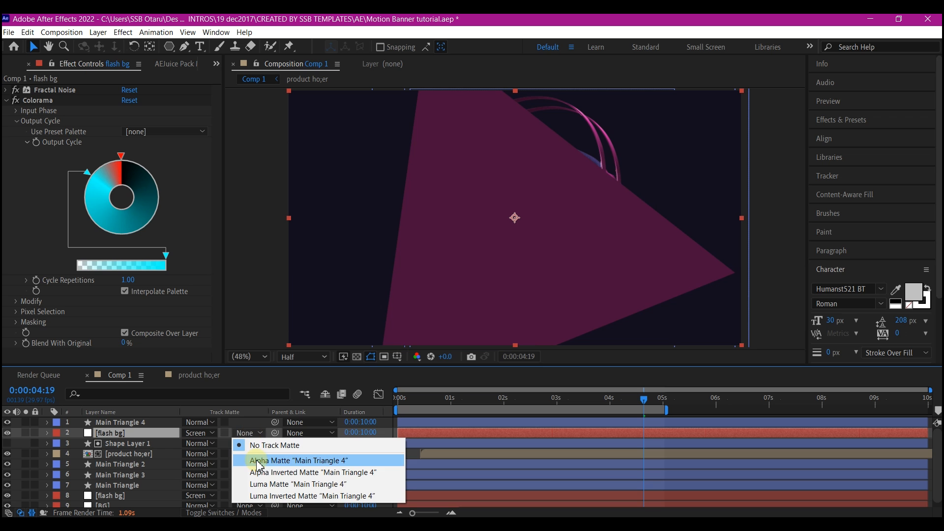
click(275, 462)
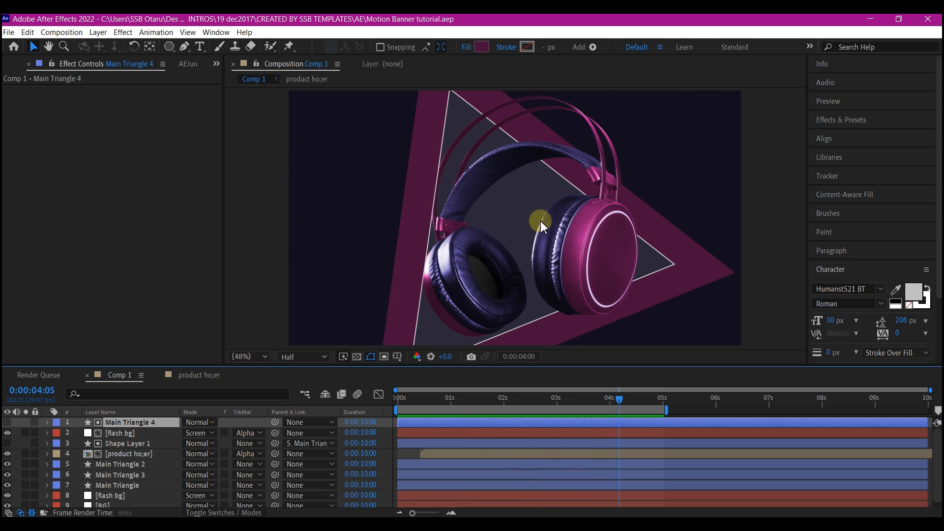
Step: Add the large SOU NDS title text, duplicate it, and change the copy's wording to Superior
key(ctrl+v)
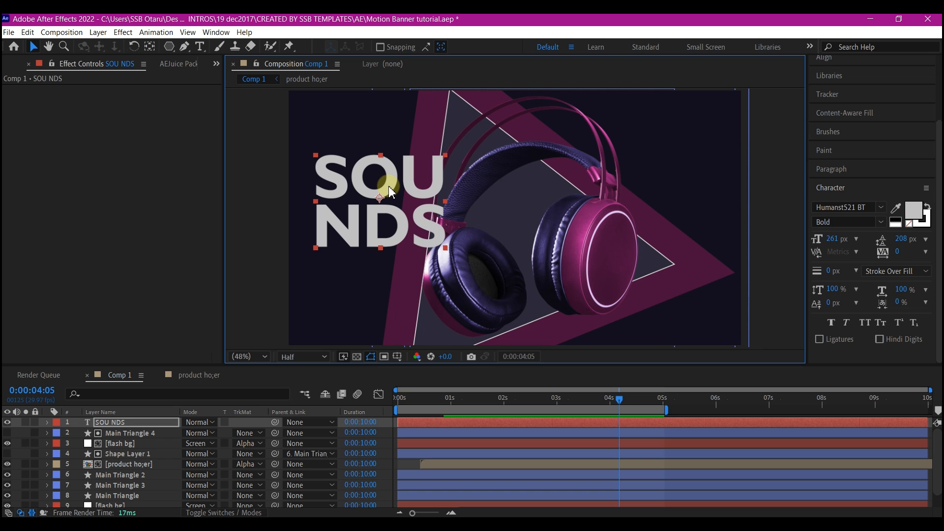
key(ctrl+d)
double_click(347, 175)
text(Superior)
Step: Format the Superior text as Roman at 70 px and place it above the SOU NDS title
click(881, 222)
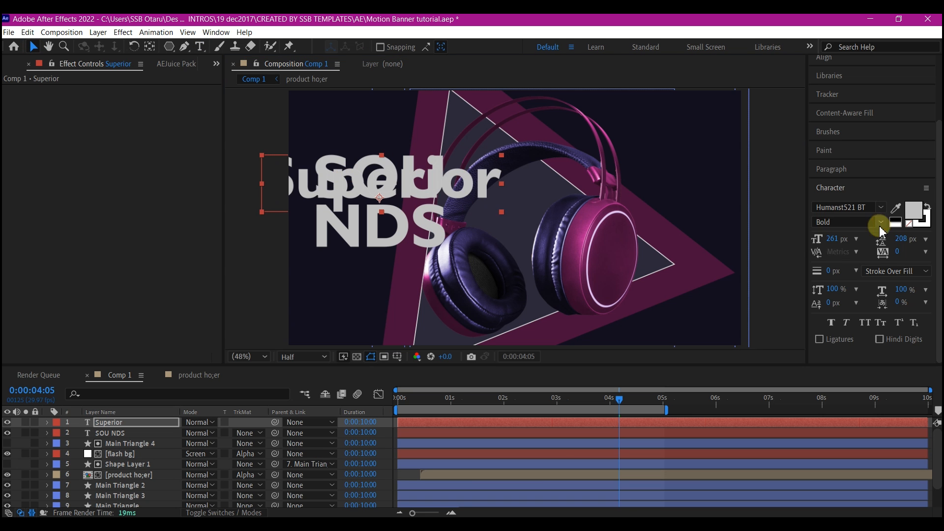
click(836, 241)
drag(831, 239, 738, 250)
drag(376, 191, 383, 136)
drag(831, 239, 824, 239)
click(255, 379)
Step: Draw a rectangle over the Superior text, about as wide as the title, and fill it with 3E3B4D
click(171, 48)
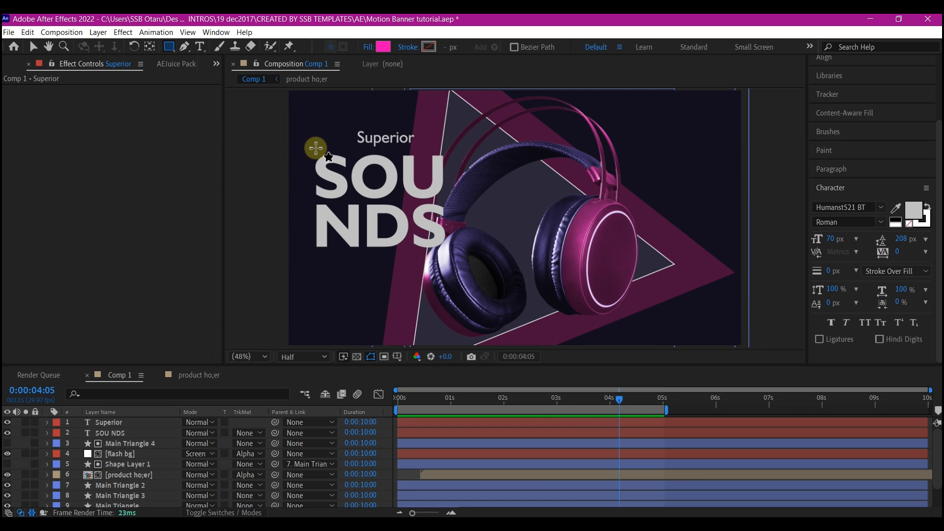
drag(318, 148, 442, 123)
click(33, 46)
click(482, 47)
click(595, 390)
click(382, 434)
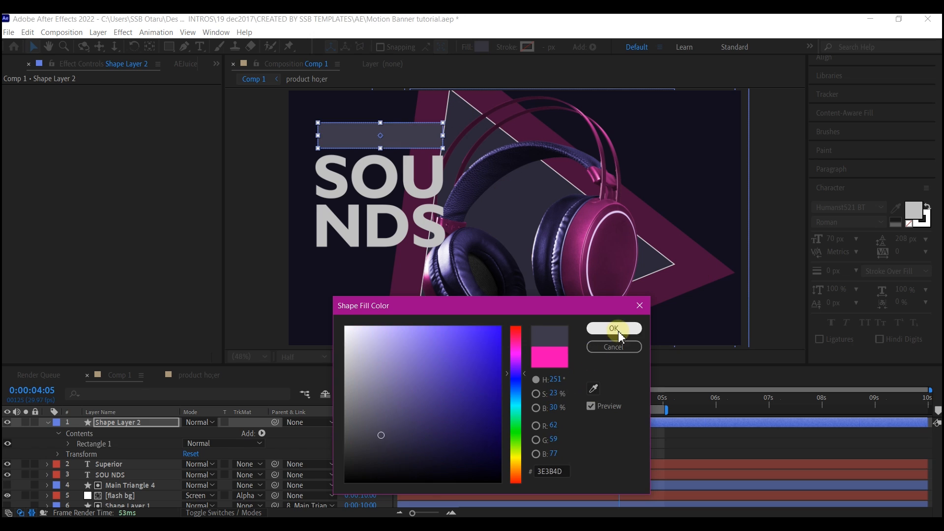
click(615, 329)
Step: Place the Superior layer above the rectangle layer and nudge the text slightly up within the box
click(49, 422)
drag(113, 433, 113, 423)
key(Up)
key(Up)
key(Up)
key(Up)
key(Up)
key(Up)
Step: Set the Superior text's tracking to 500 and size to 58 px, nudging it left to centre it in the box
drag(900, 251, 847, 273)
click(113, 423)
key(Left)
key(Left)
key(Left)
key(Left)
key(Left)
key(Left)
key(Left)
key(Left)
key(Left)
key(Left)
key(Left)
key(Left)
key(Left)
key(Left)
key(Left)
key(Left)
drag(831, 239, 825, 240)
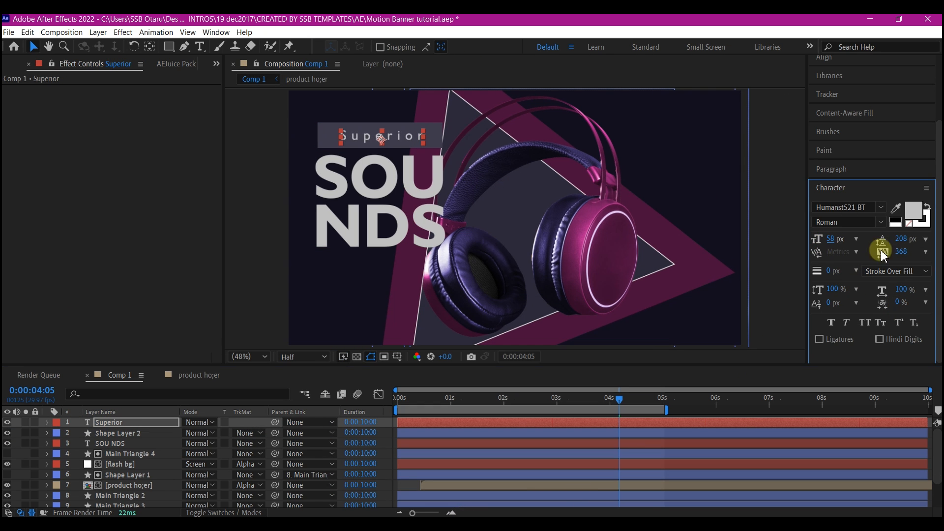
drag(900, 251, 4, 466)
Step: Duplicate the Superior text with its rectangle, move the copies to the right of the headphones, and scale them to 63%
ctrl+click(118, 433)
key(ctrl+d)
drag(354, 139, 617, 168)
key(s)
drag(201, 433, 183, 433)
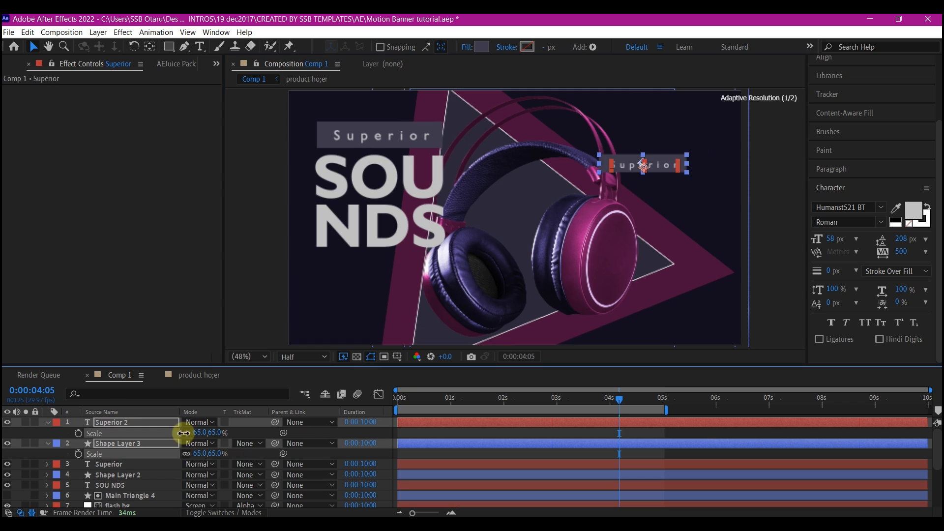
Step: Change the duplicated label text beside the headphones to Features
click(123, 412)
click(124, 421)
scroll(645, 167, up, 2)
drag(782, 113, 518, 250)
click(200, 47)
double_click(486, 197)
text(Features)
click(32, 52)
Step: Add a text line reading "* Blutooth Connection" below the Features label, based on a copy of the label text
key(ctrl+d)
double_click(493, 249)
text(* BlueT)
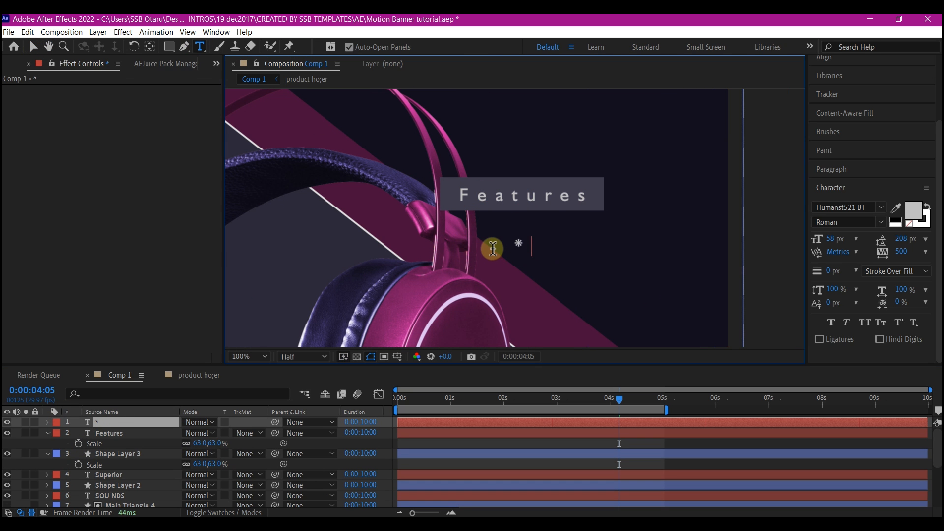
key(BackSpace)
key(BackSpace)
text(tooth Connection)
click(33, 46)
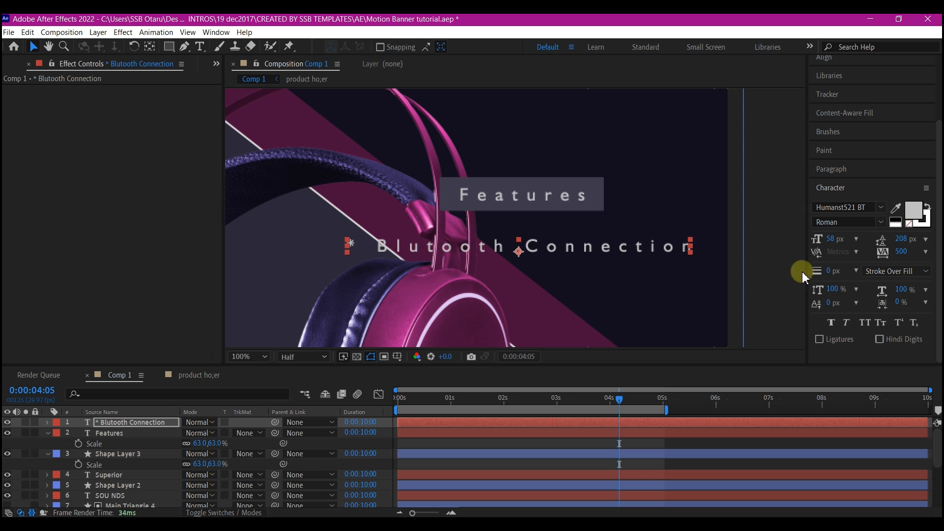
Step: Set the tracking of the Blutooth Connection text to 0 and fit the composition in the viewer
click(901, 252)
text(0)
key(Return)
key(shift+slash)
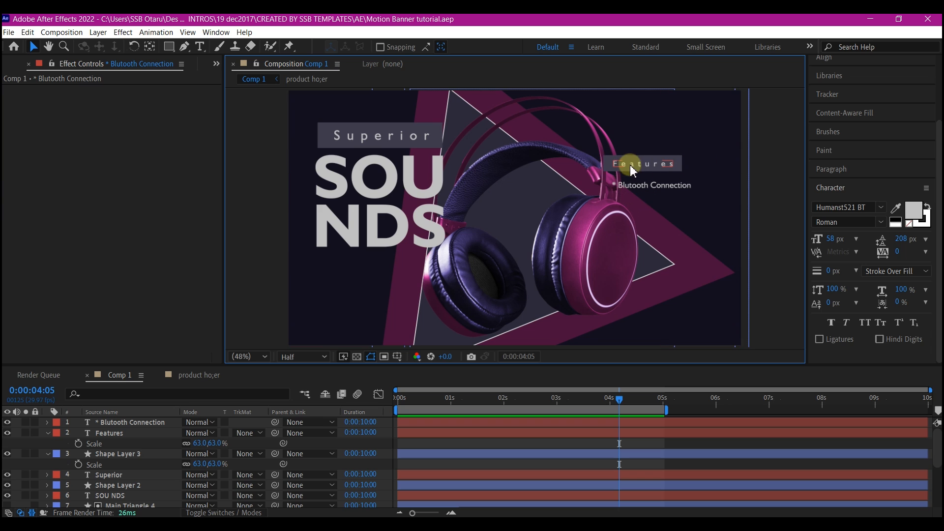
Step: Shift the layers from Blutooth Connection down to the matted flash bg slightly less than half a second later and preview from the start
click(655, 196)
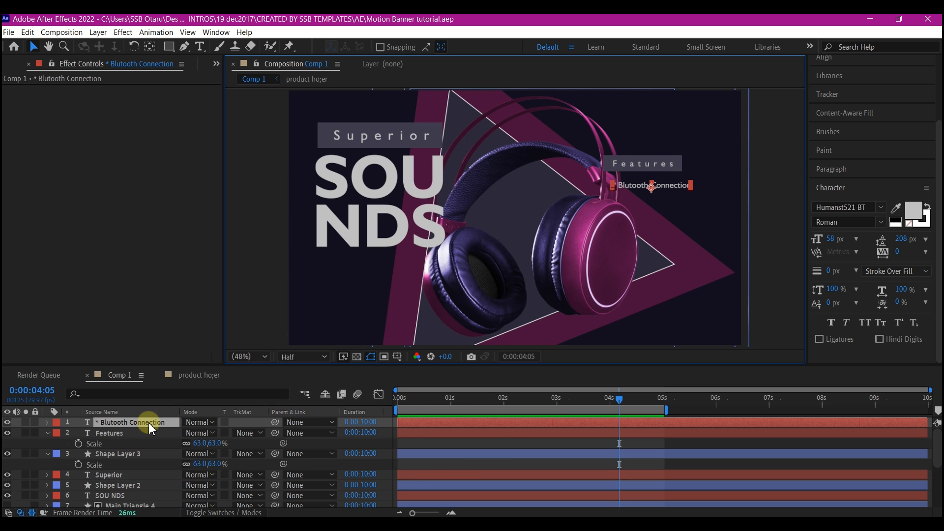
click(163, 428)
scroll(474, 445, down, 4)
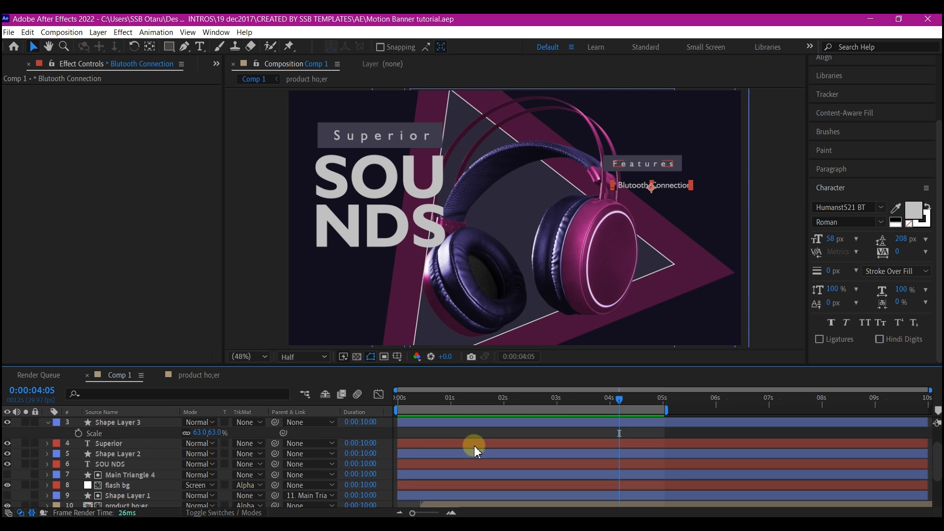
shift+click(427, 455)
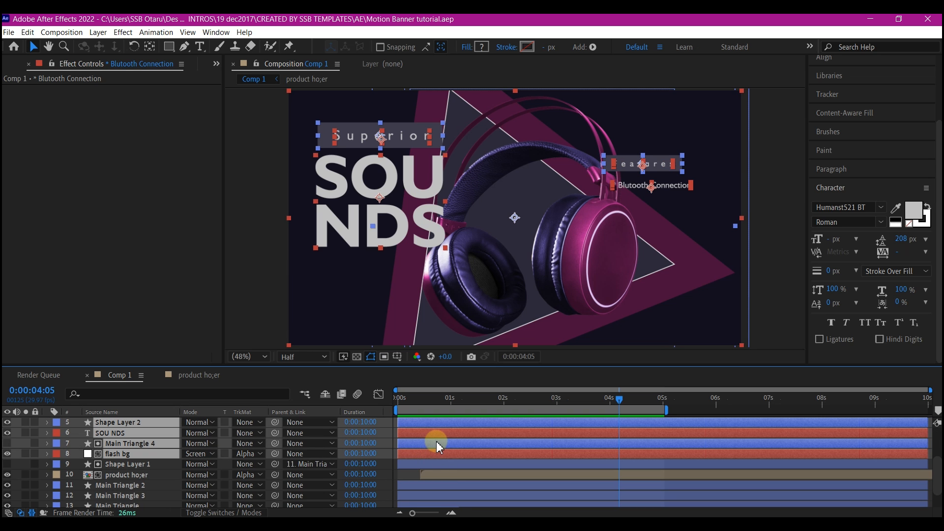
drag(437, 438, 457, 442)
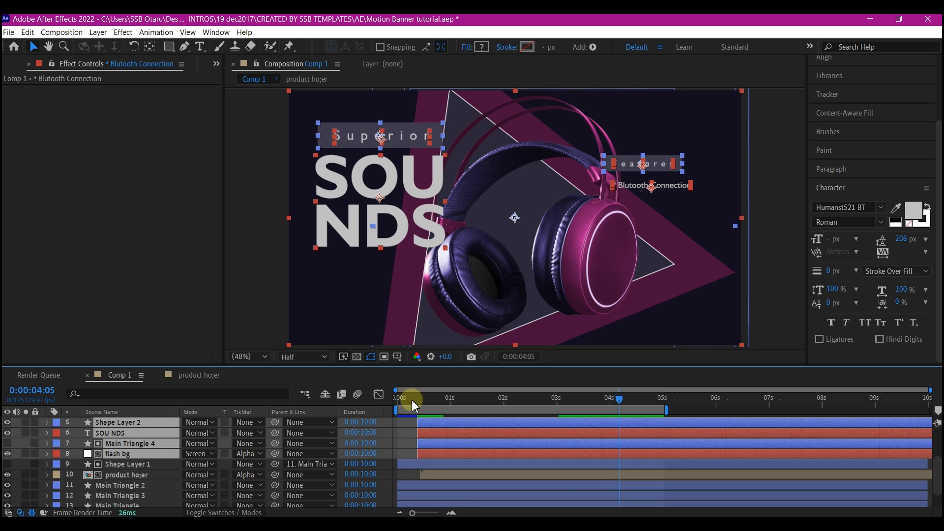
drag(414, 399, 390, 407)
key(space)
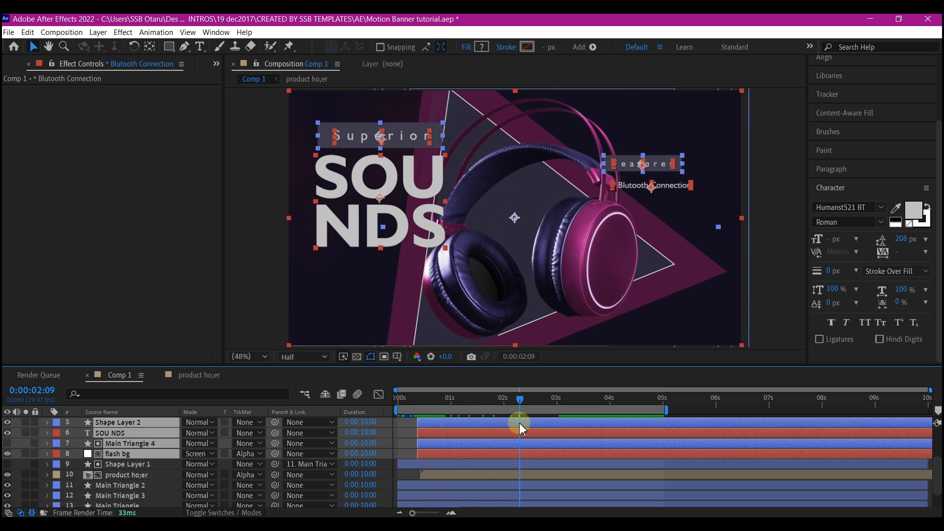
click(401, 450)
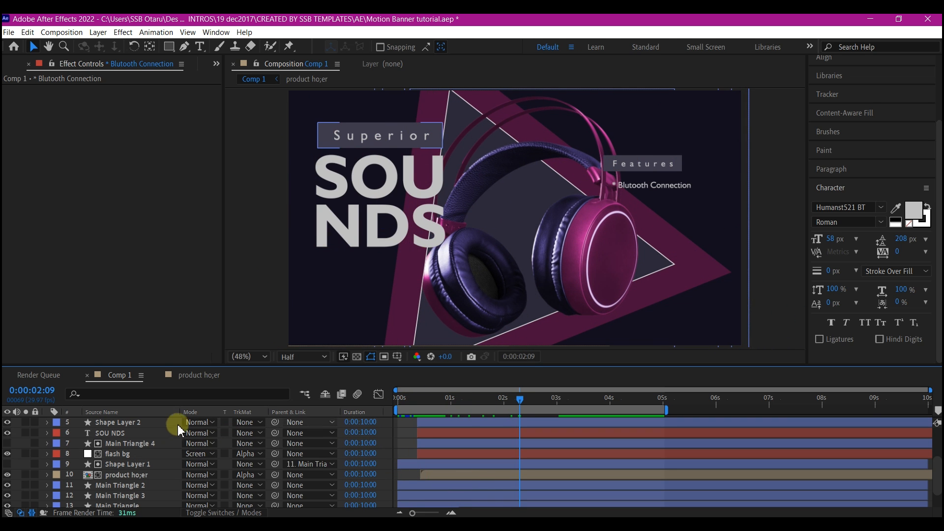
Step: Add a text animator with Position and Opacity properties to the SOU NDS layer
click(376, 224)
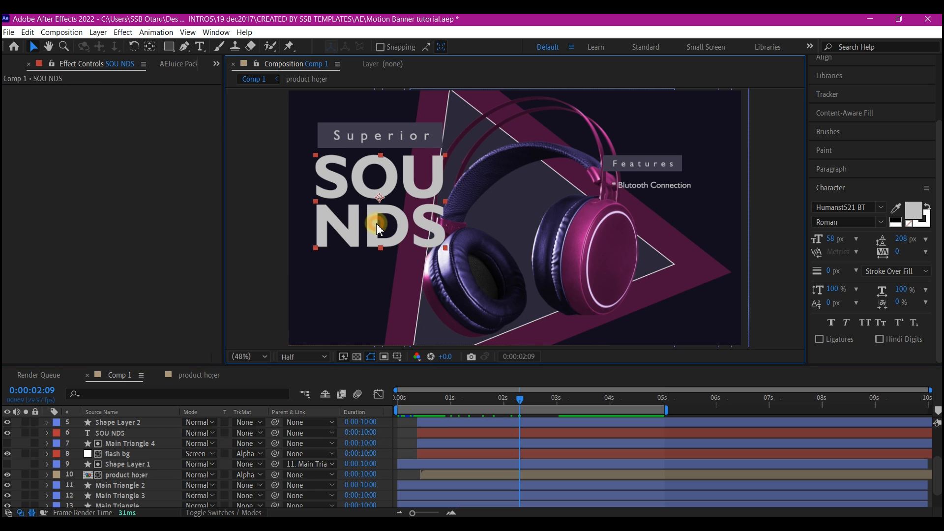
scroll(450, 438, up, 3)
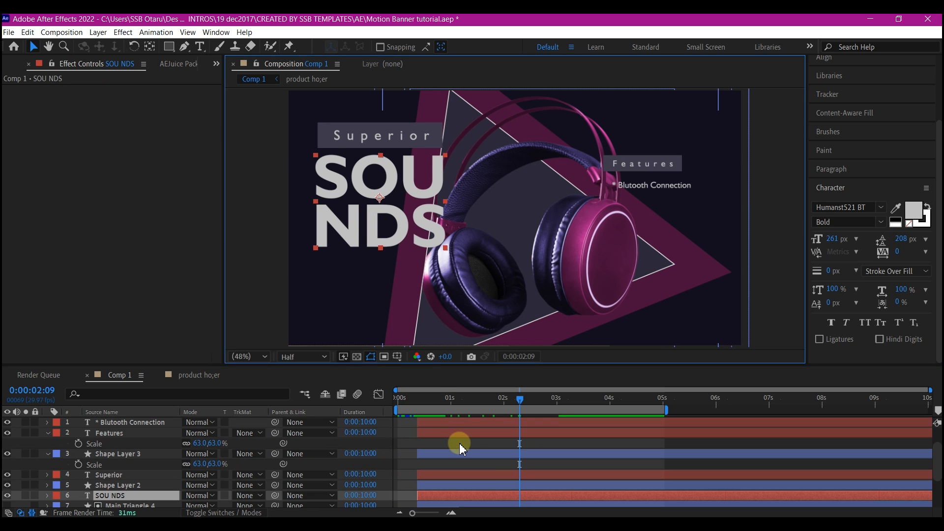
scroll(480, 480, down, 3)
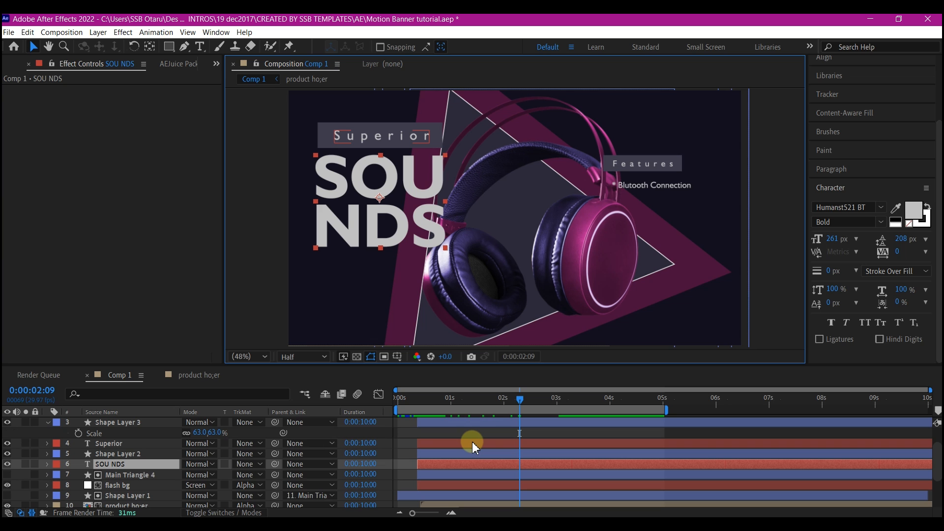
key(u)
key(u)
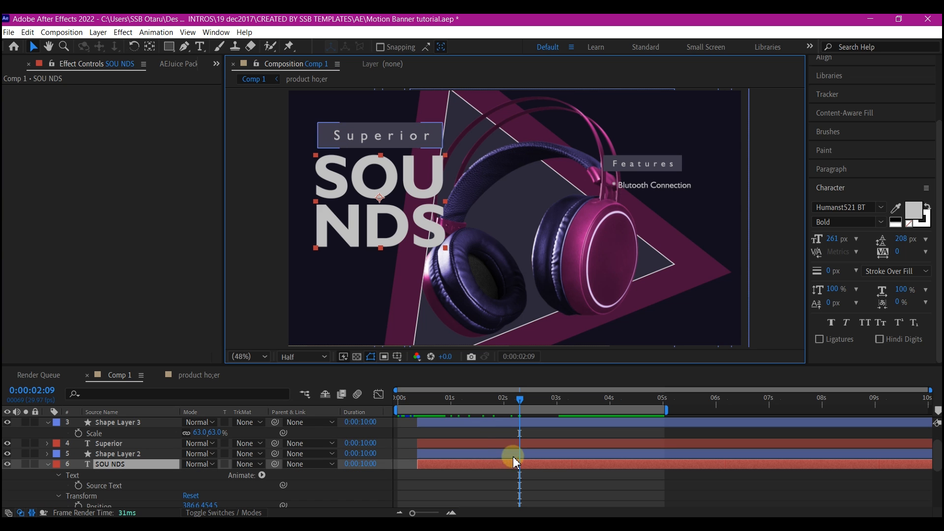
click(263, 476)
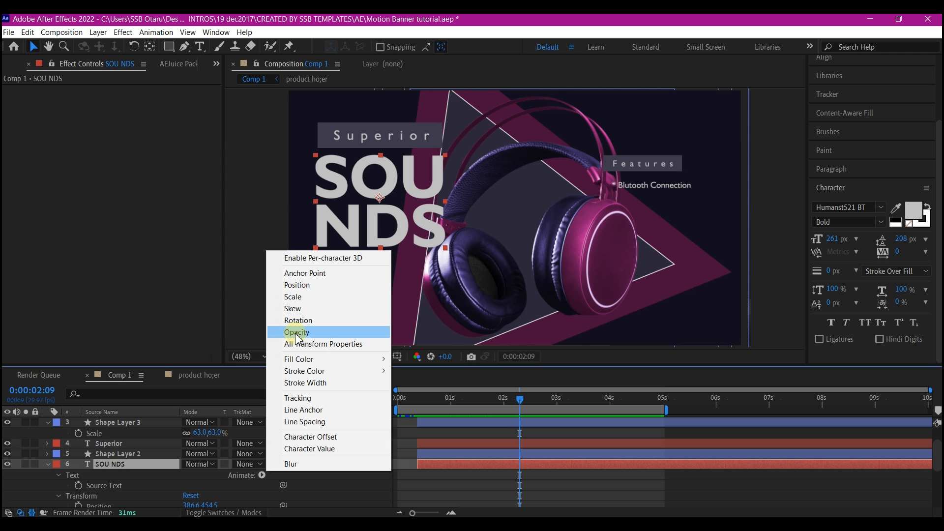
click(296, 285)
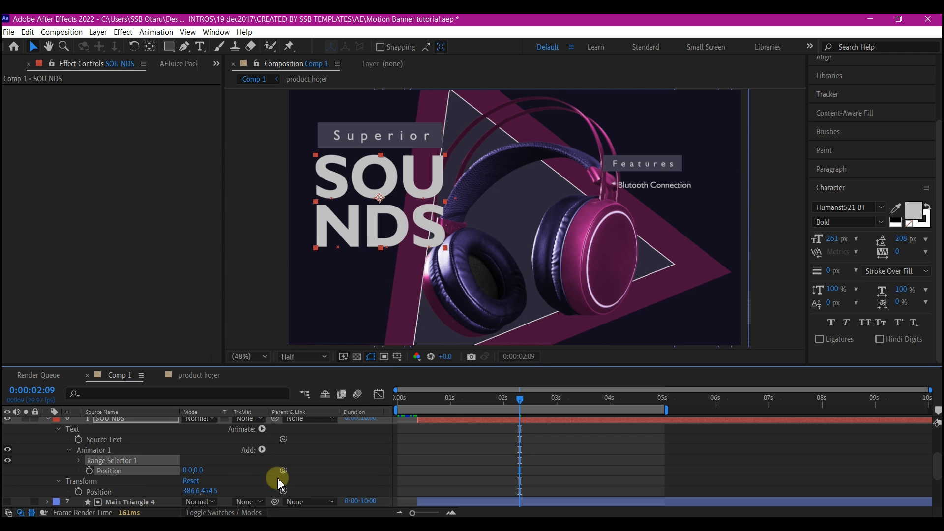
click(262, 452)
mouse_move(297, 460)
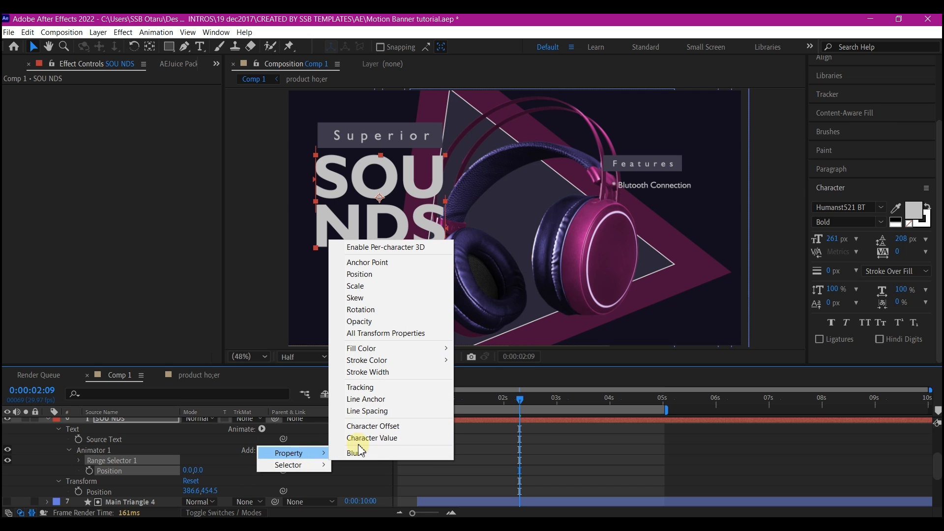
click(372, 321)
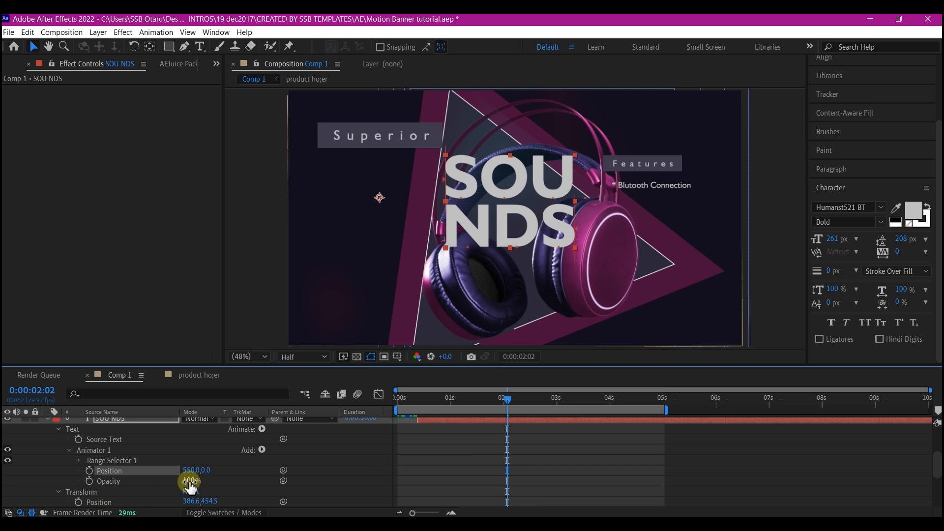
Step: Set the SOU NDS animator's Opacity to 0% and keyframe its range selector Offset between the layer's start and 0:00:02:02, previewing the result
text(0)
key(Return)
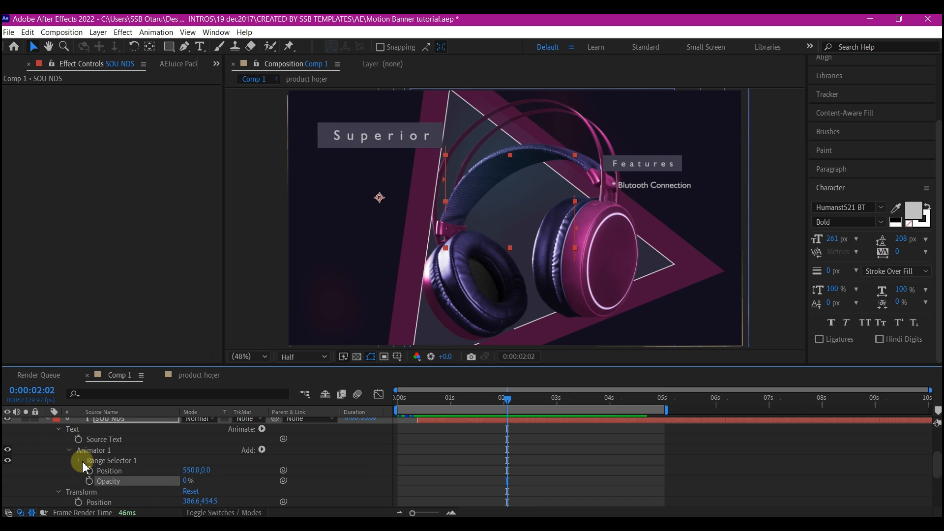
click(79, 460)
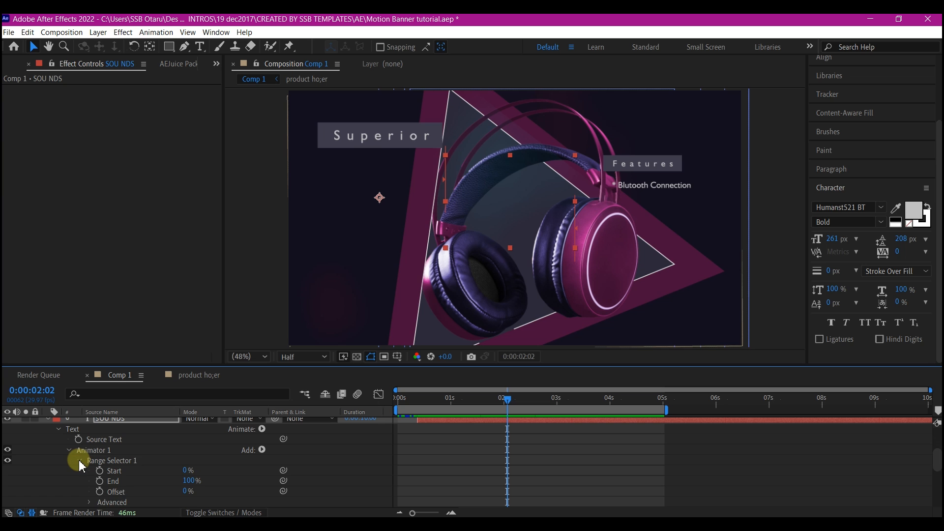
click(99, 492)
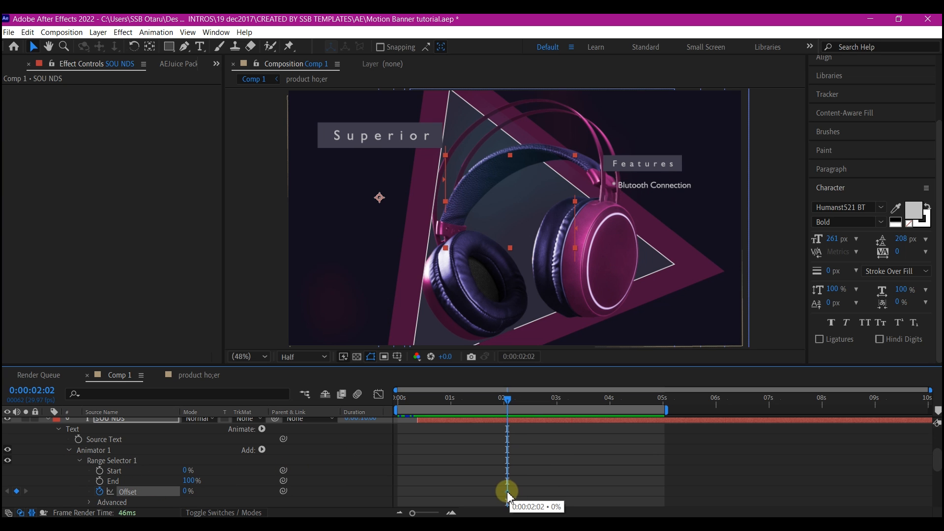
drag(508, 491, 416, 493)
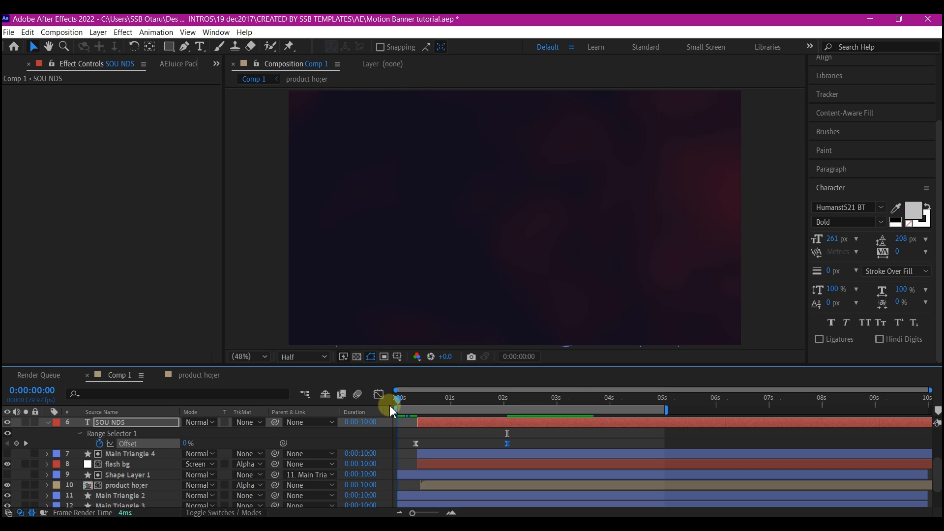
key(space)
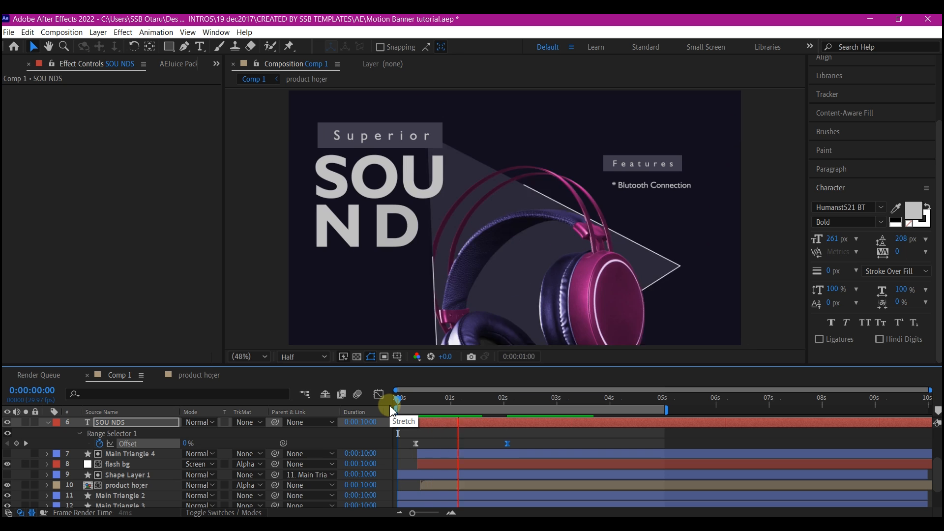
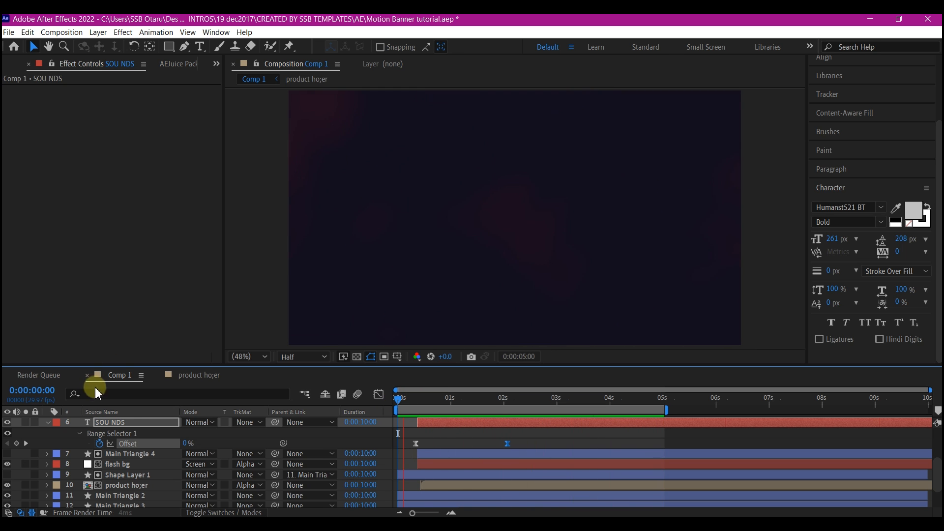
key(space)
Step: Base the SOU NDS range selector on Words and preview the text animation from the start
click(134, 423)
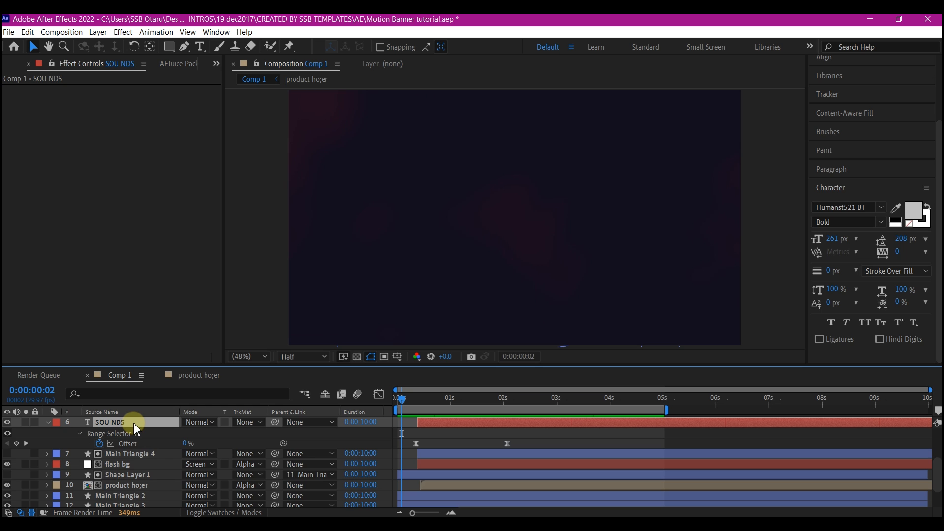
key(u)
key(u)
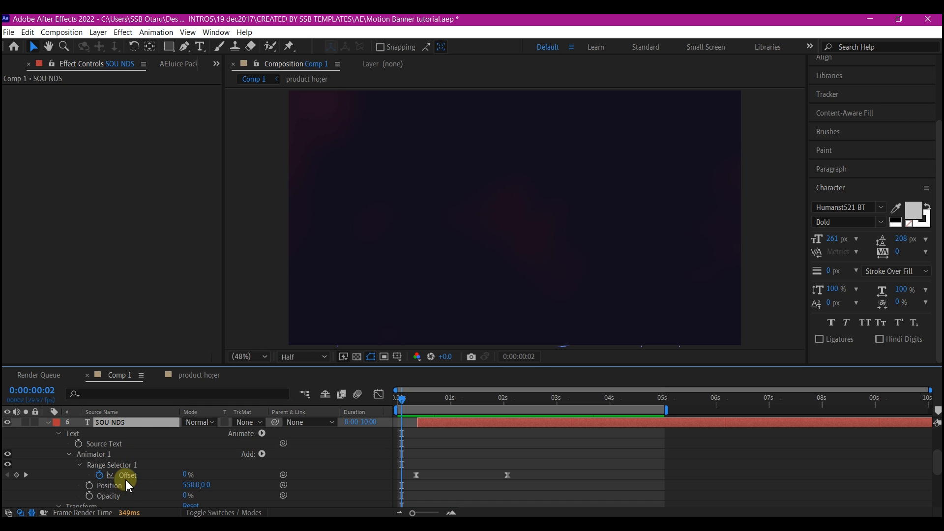
click(79, 466)
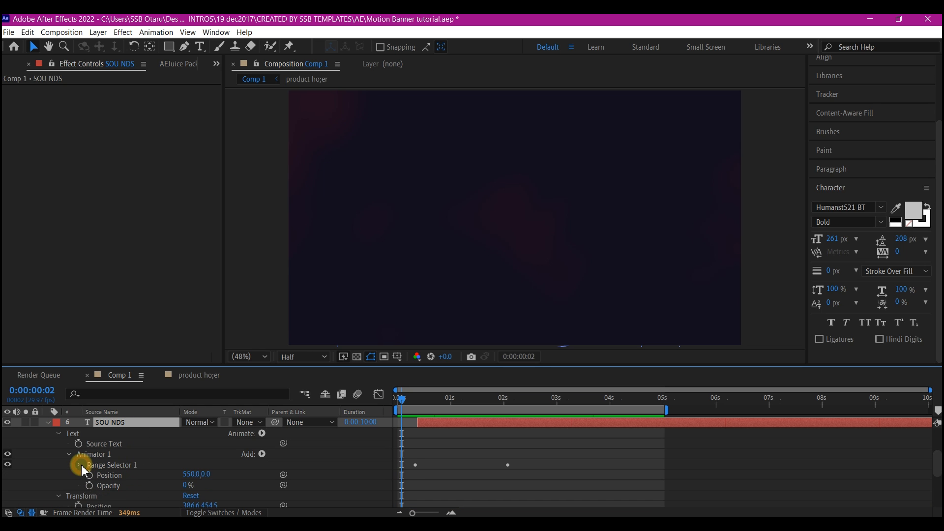
click(81, 466)
scroll(151, 478, down, 2)
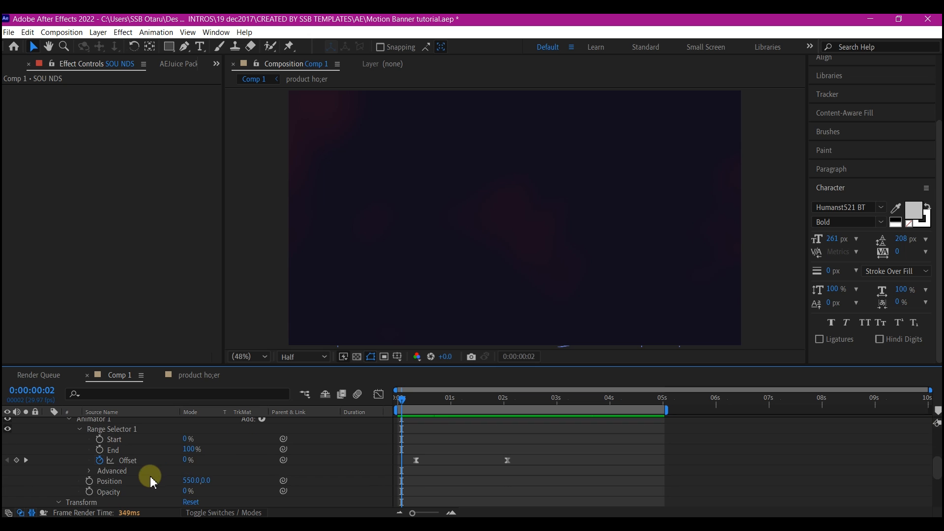
click(89, 471)
scroll(146, 476, down, 3)
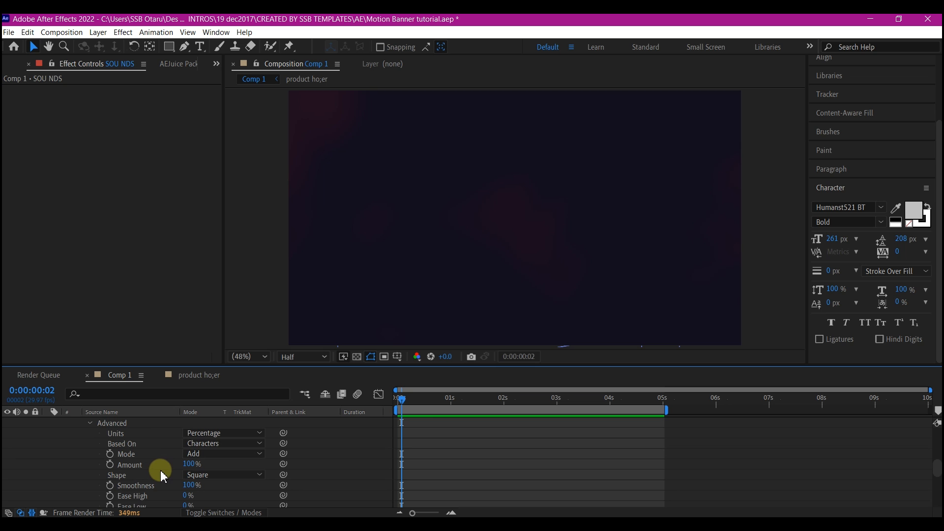
click(211, 444)
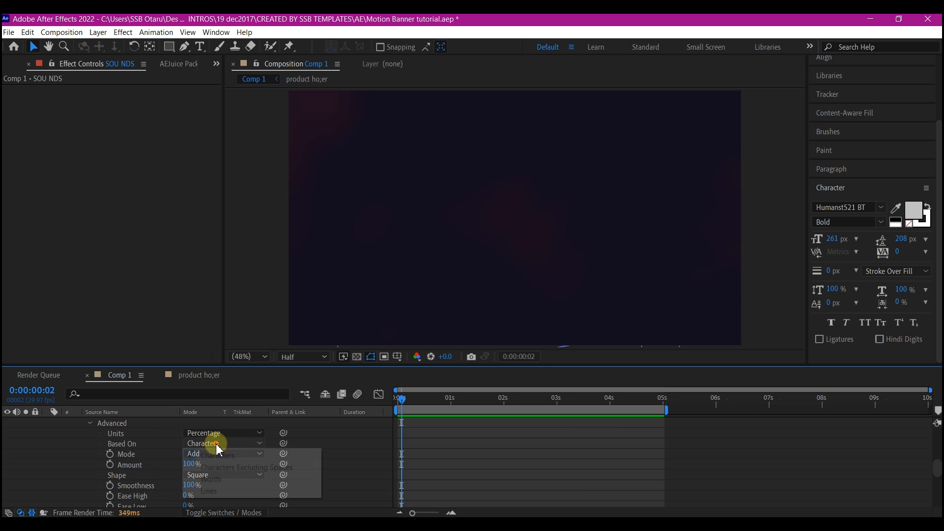
click(213, 483)
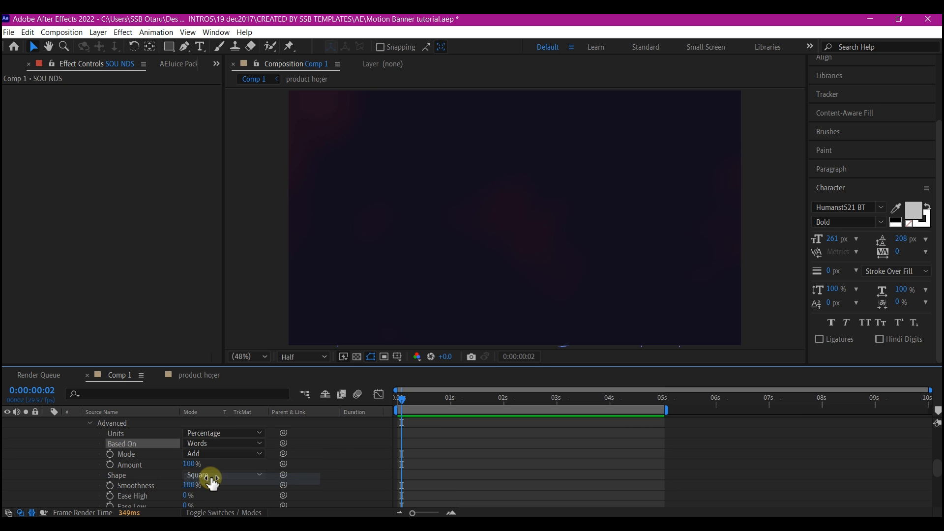
drag(426, 401, 390, 404)
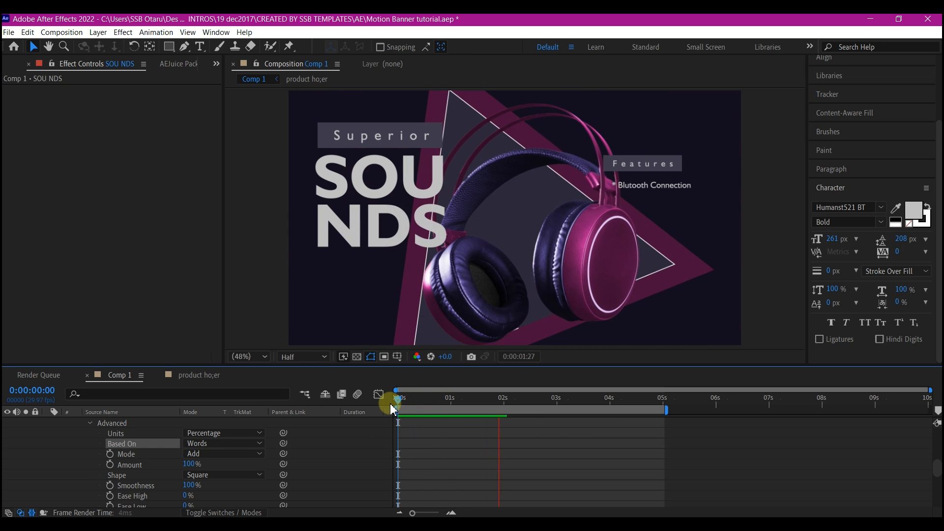
key(space)
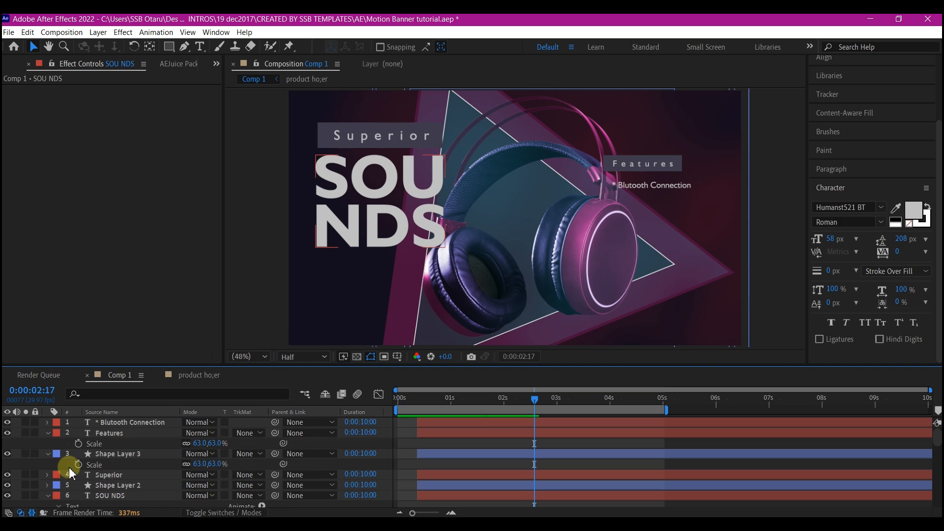
Step: Draw a closed four-sided shape over the headphones with the Pen tool, its left side following the white triangle outline's left edge
click(185, 47)
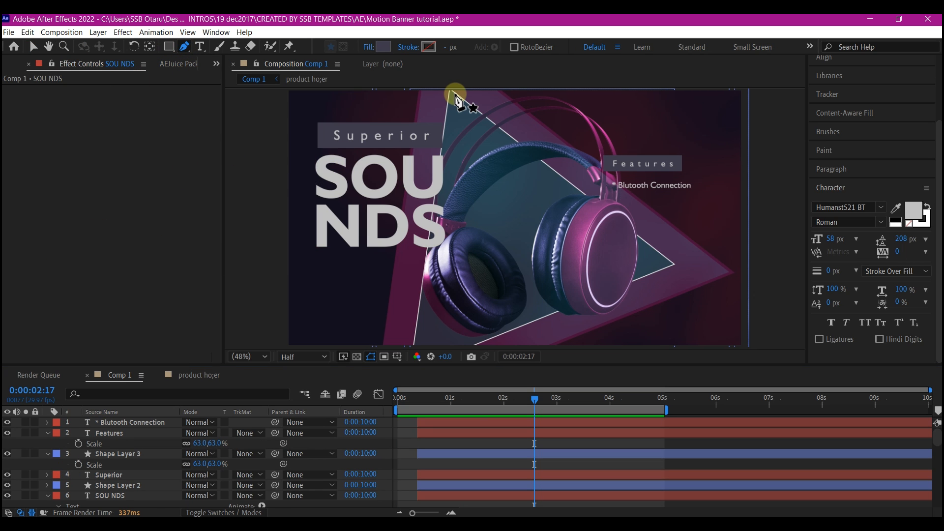
click(451, 92)
click(417, 315)
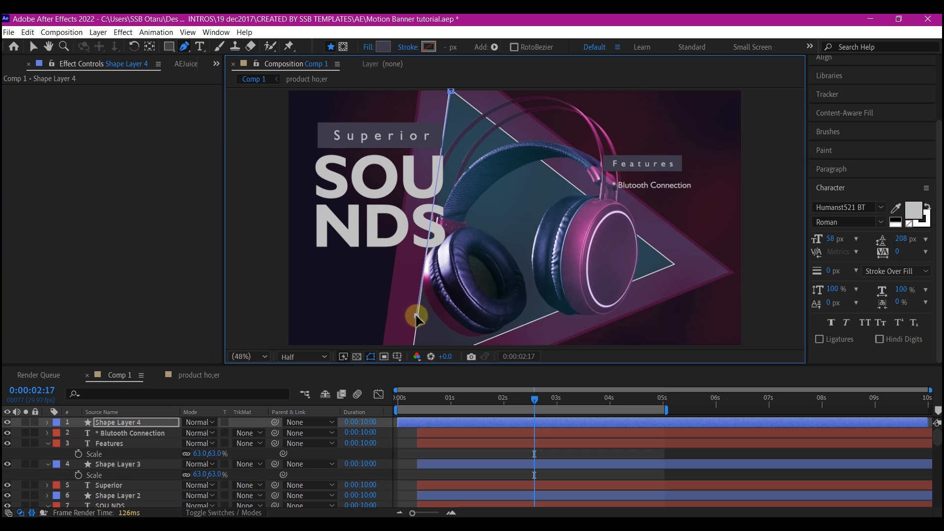
click(728, 311)
click(719, 97)
click(451, 92)
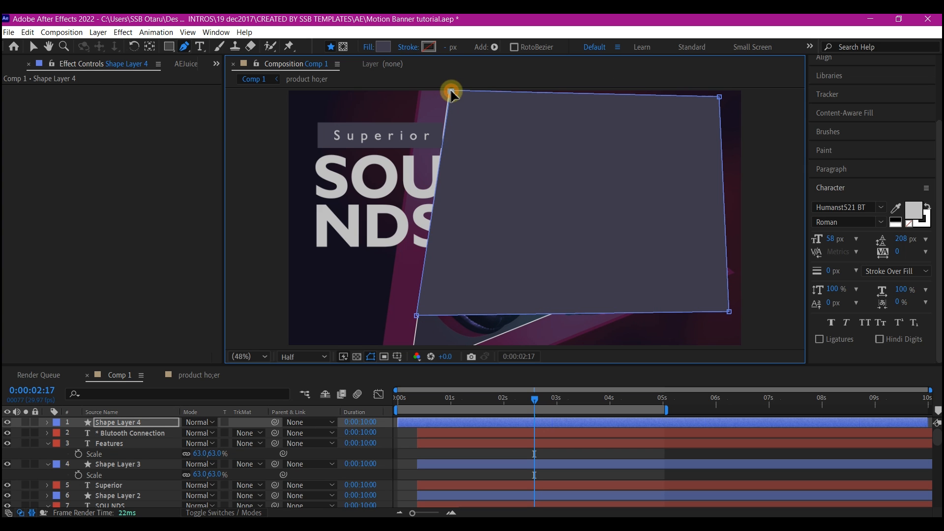
Step: Fill the new four-sided shape with a strong saturated blue
click(33, 47)
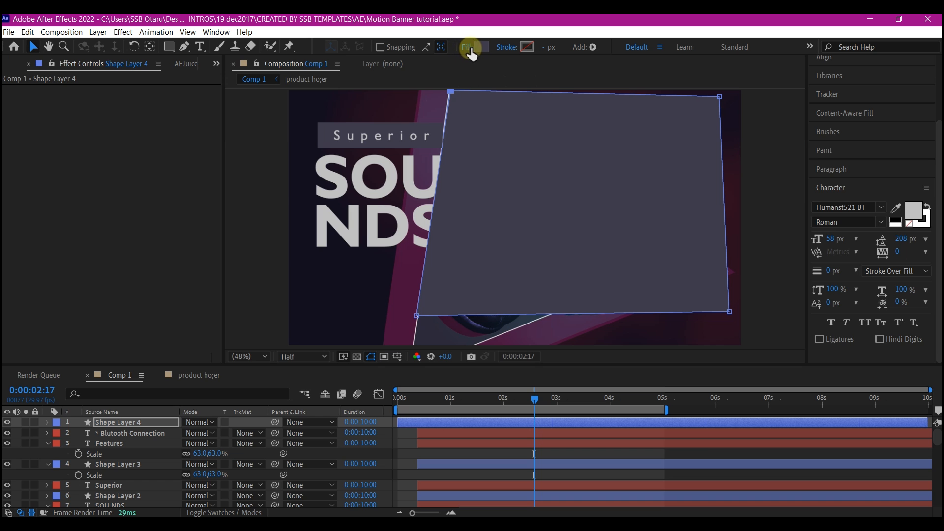
click(483, 48)
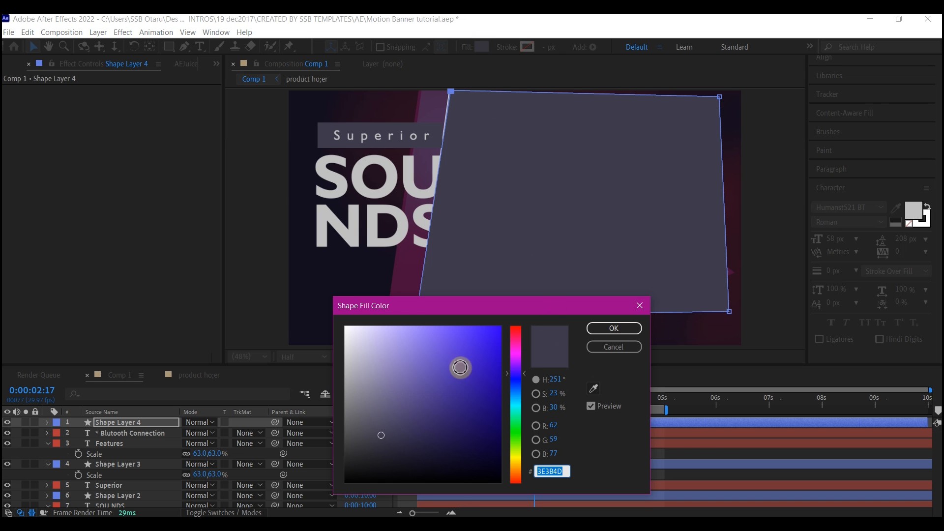
click(488, 354)
click(609, 328)
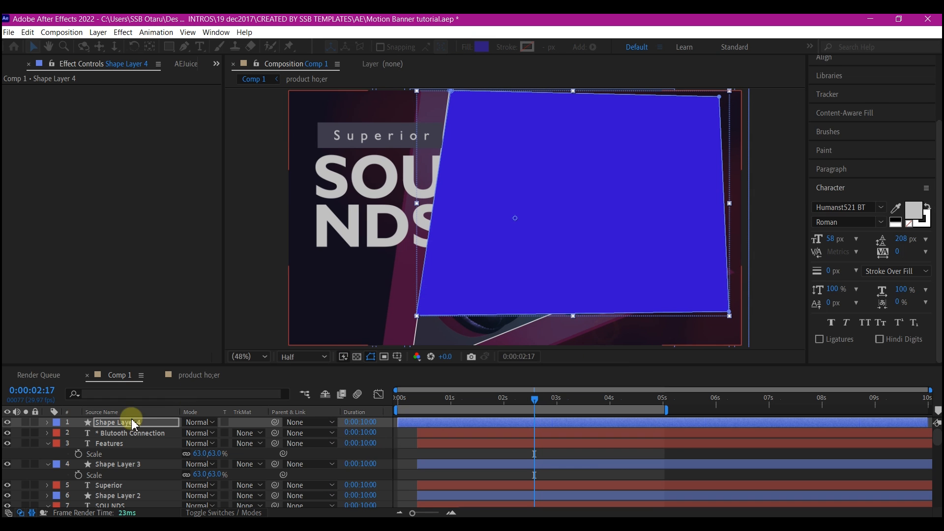
Step: Place Shape Layer 4 directly above SOU NDS and use it as the text's Alpha Inverted track matte
click(48, 444)
drag(118, 426, 142, 490)
scroll(138, 470, down, 2)
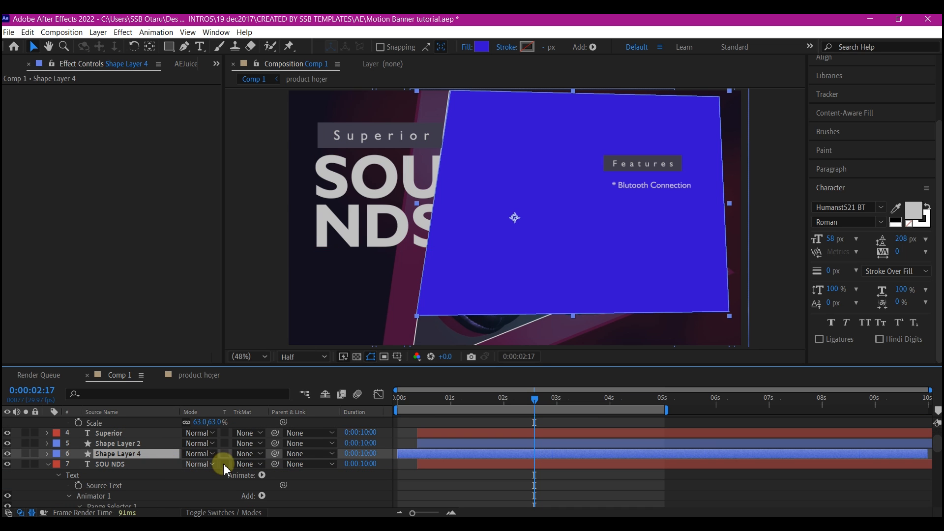
click(246, 453)
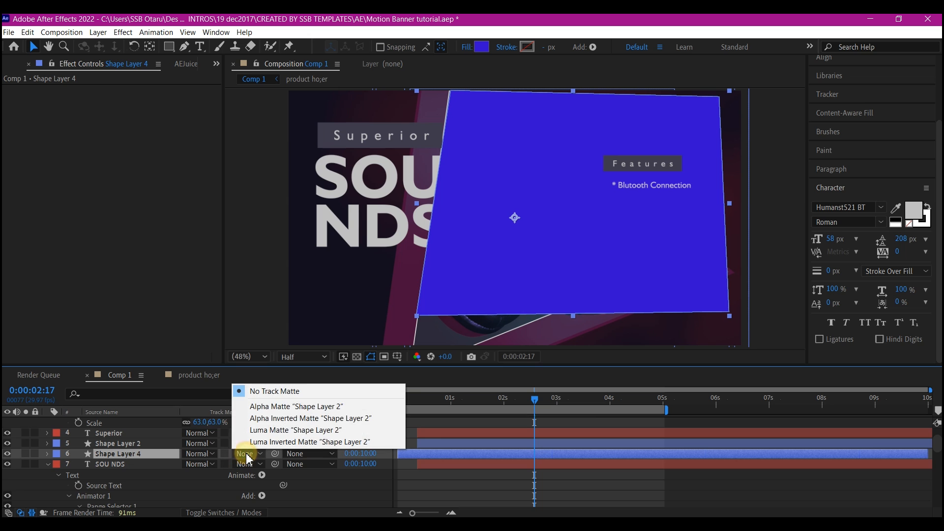
click(262, 419)
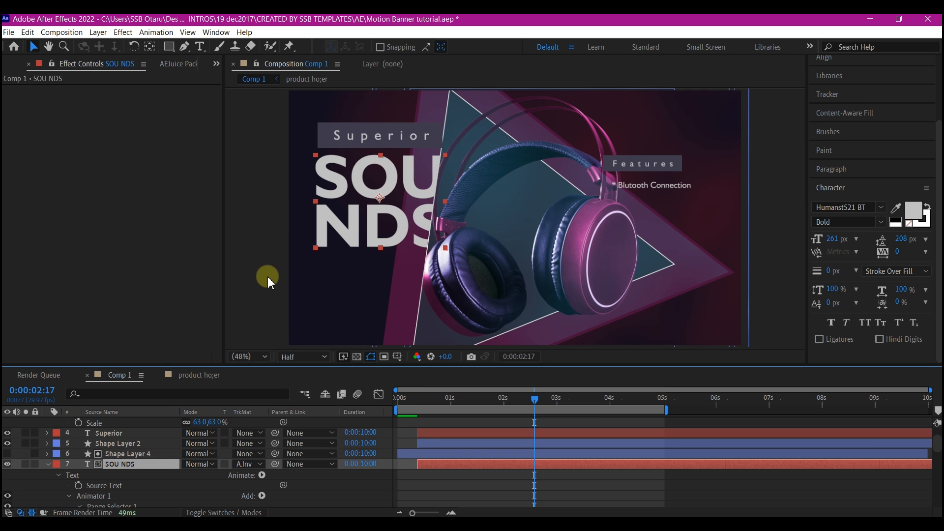
Step: Move the SOU NDS text, the Superior text and its box together slightly up and to the left, and preview the animation
click(47, 465)
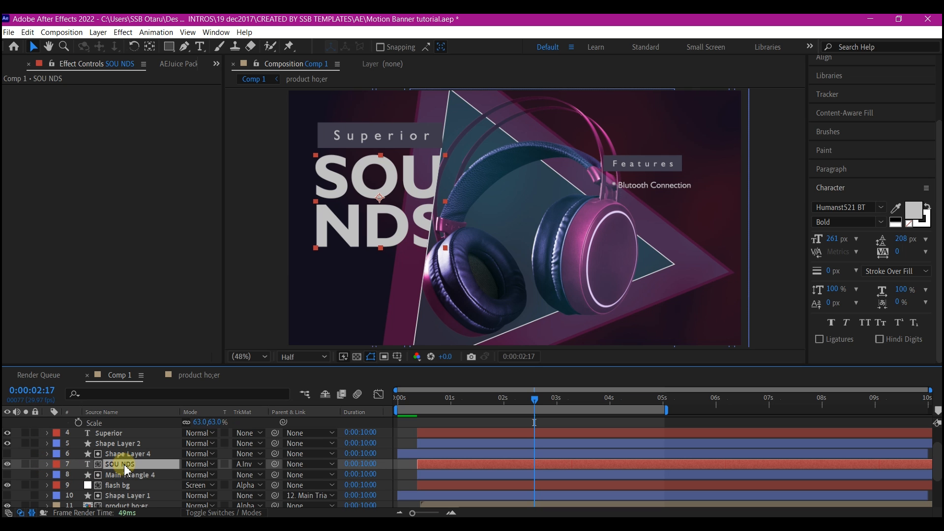
ctrl+click(117, 445)
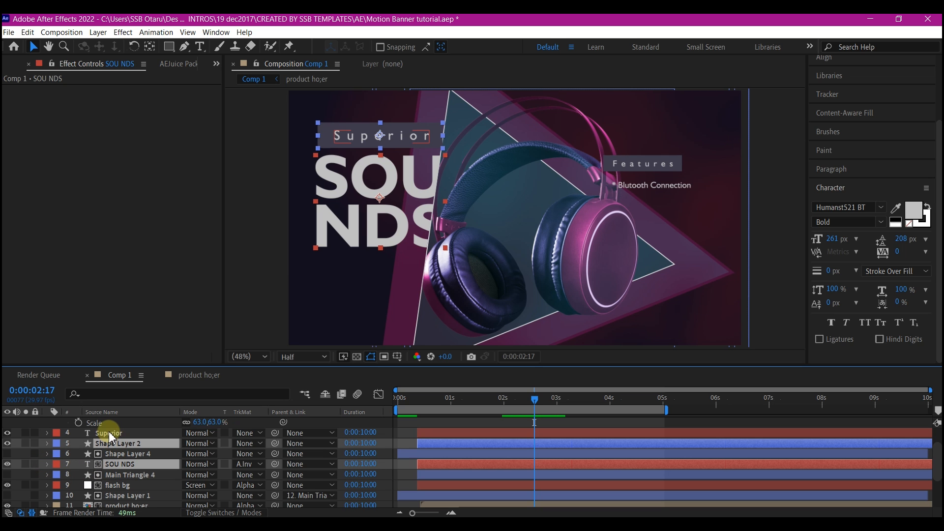
ctrl+click(109, 433)
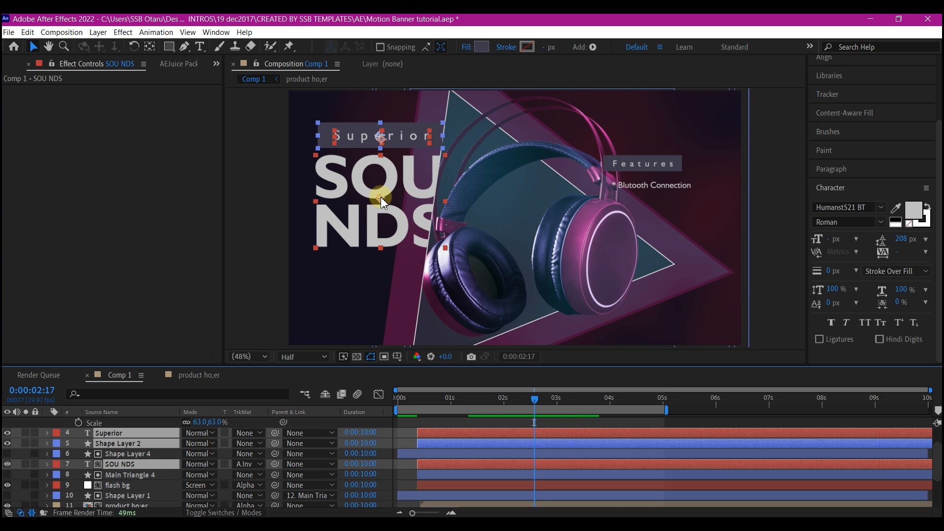
drag(381, 198, 364, 192)
key(space)
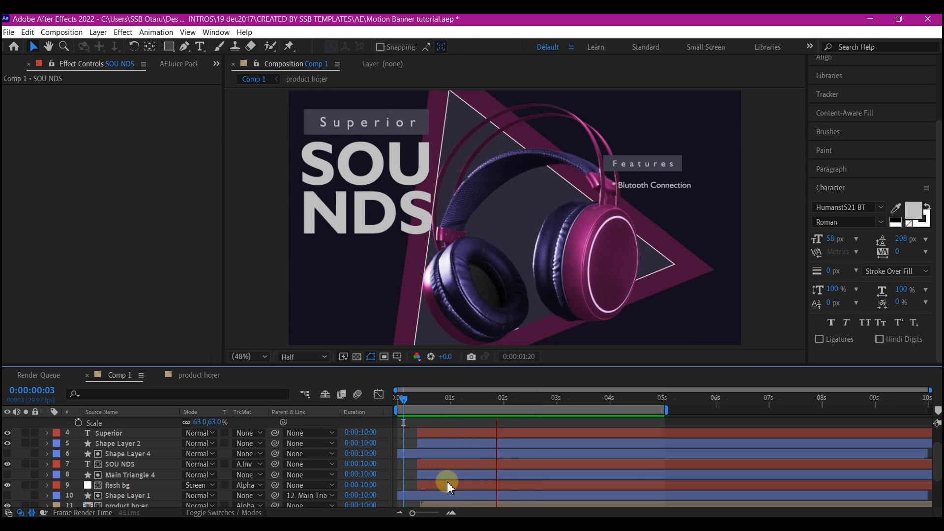
key(space)
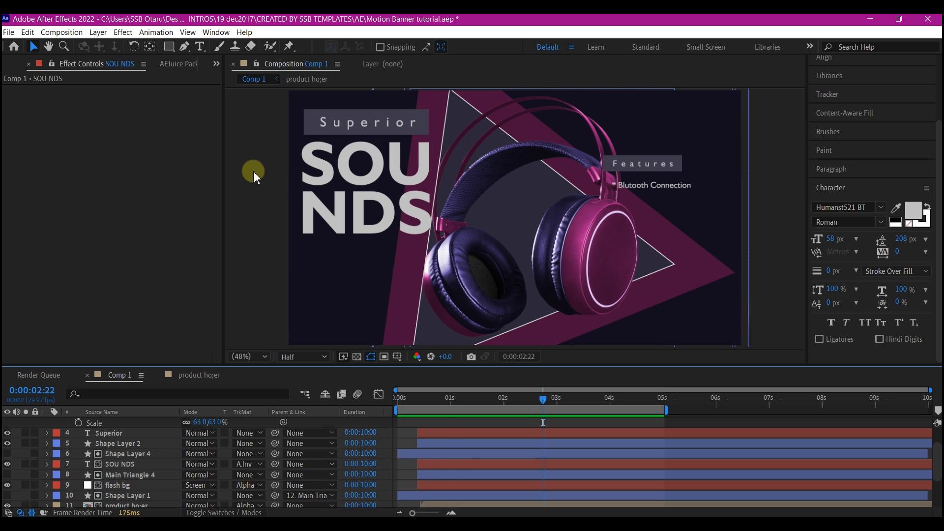
Step: Keyframe the Superior box's vertical scale at 0% with the width kept at 100%, placing the keyframe near the layer's start
click(313, 123)
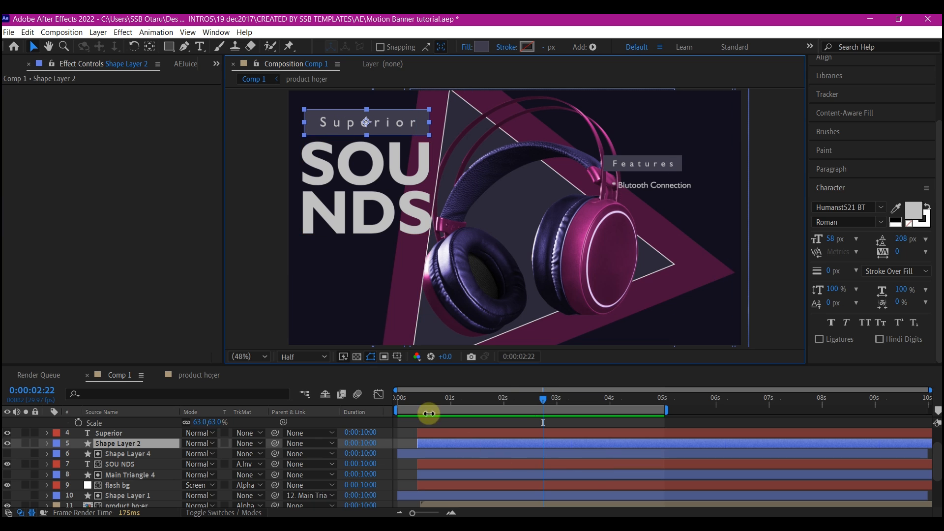
click(504, 399)
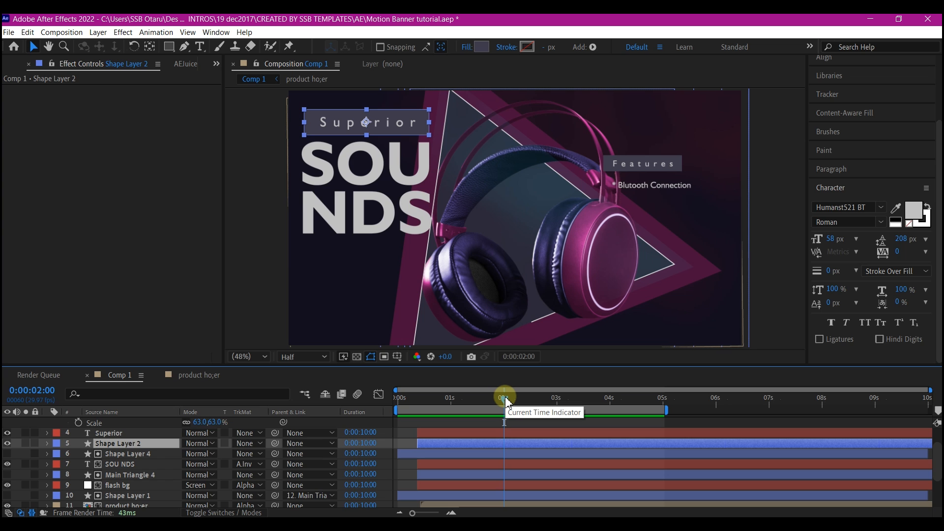
key(s)
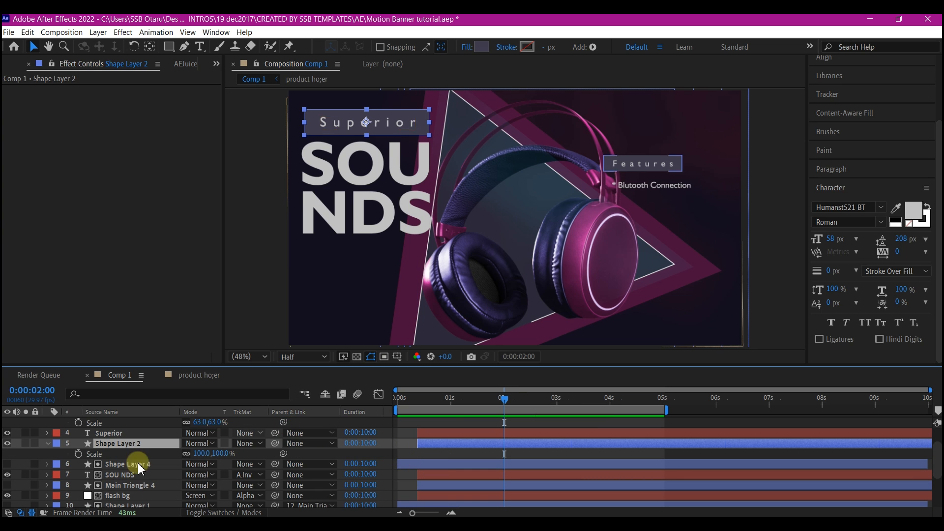
click(188, 453)
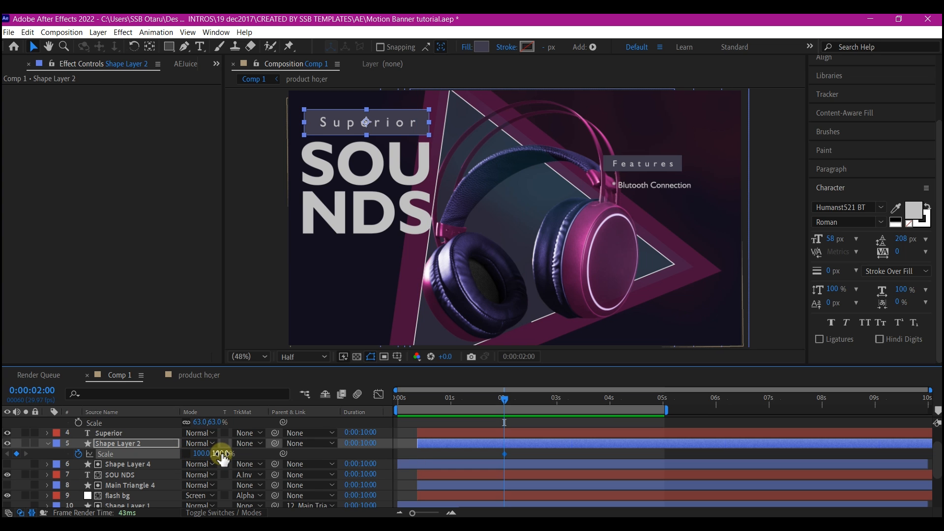
click(219, 454)
text(0)
click(474, 458)
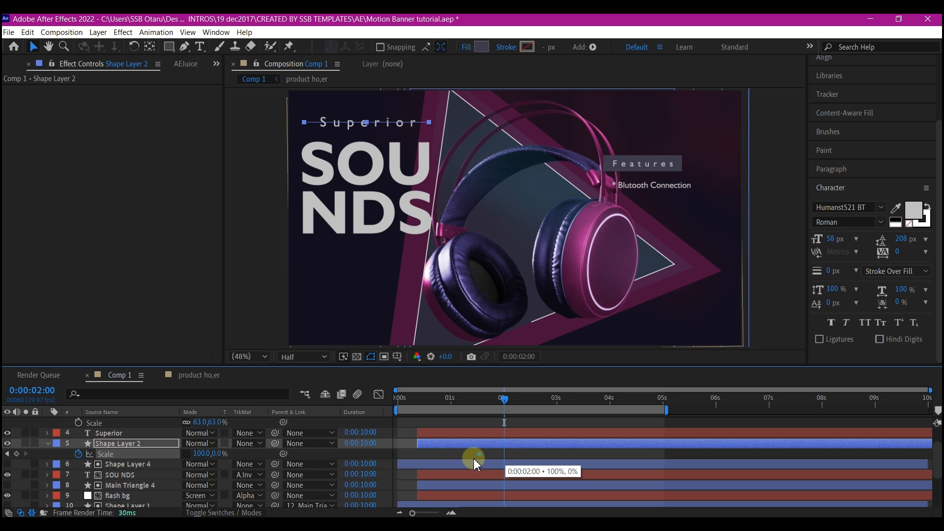
drag(425, 462, 423, 463)
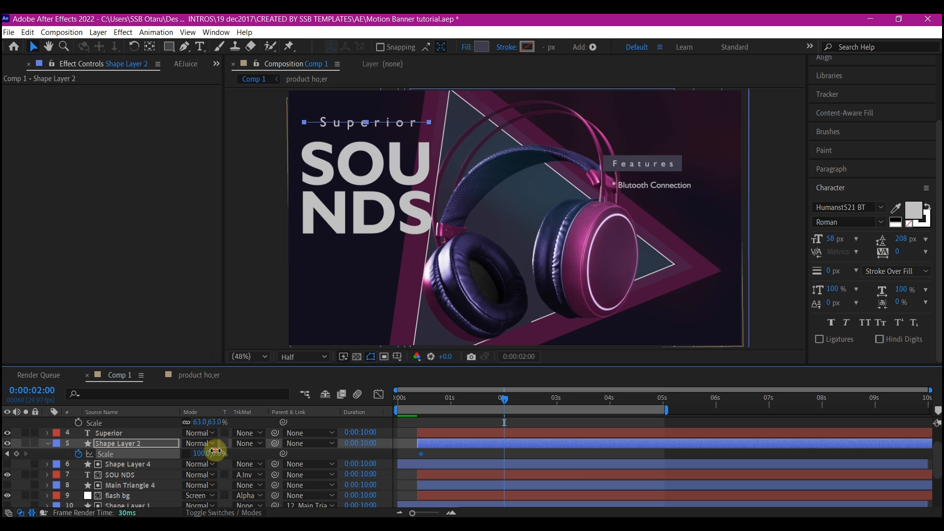
Step: At 2 seconds, keyframe the Superior box's scale at 100% in both directions and add a keyframe for its current position
text(100)
click(436, 451)
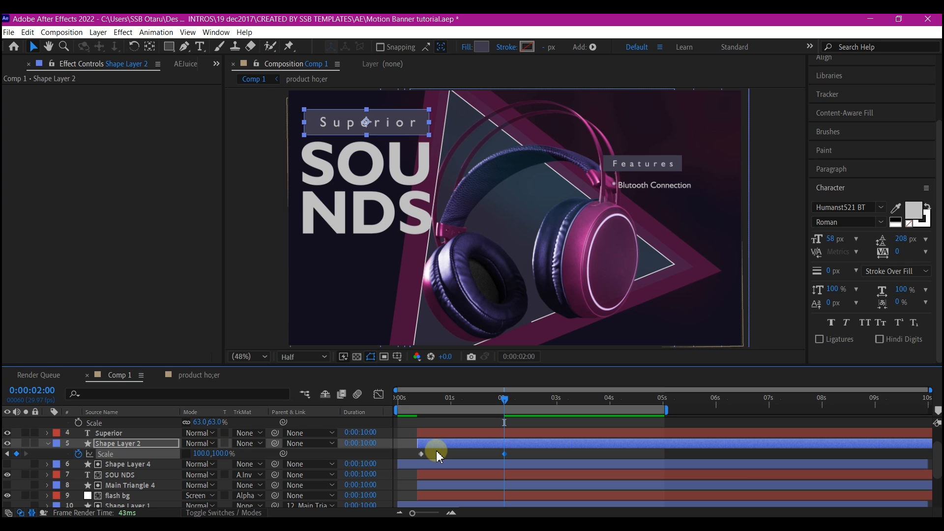
key(shift+p)
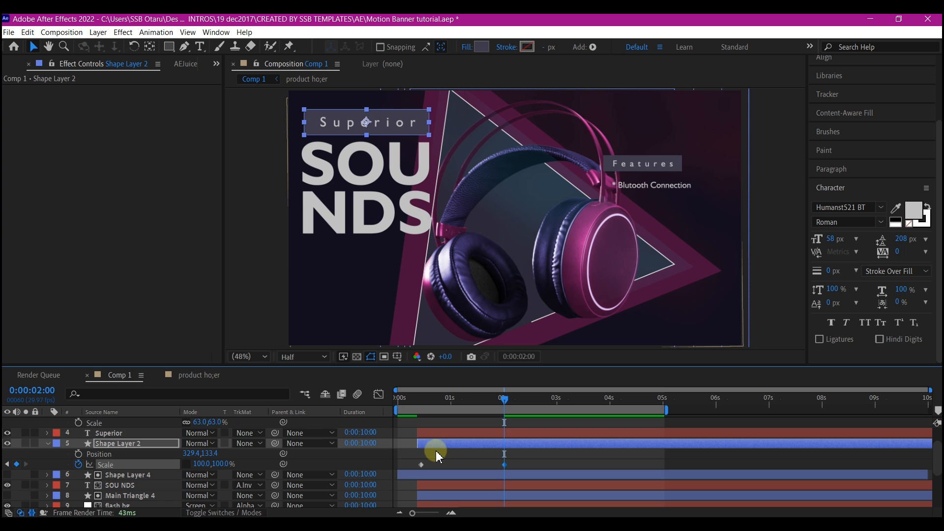
click(78, 454)
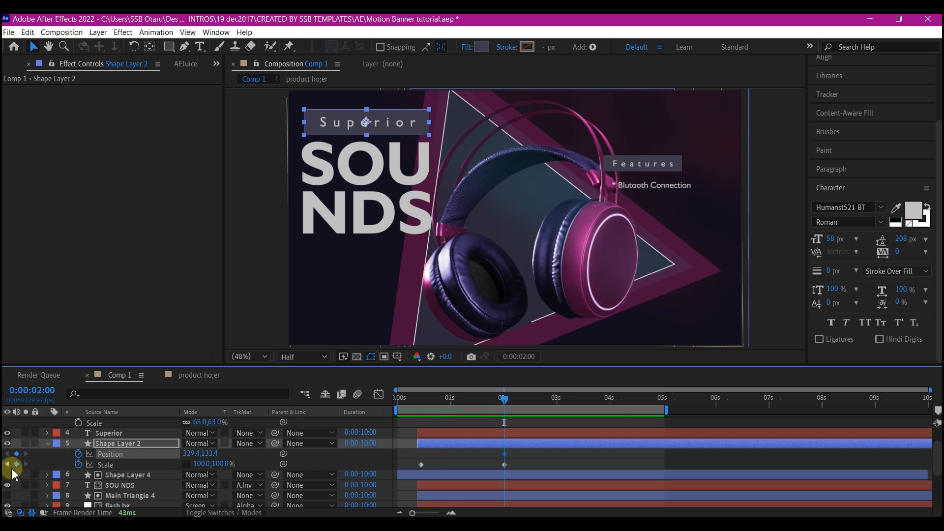
Step: At the box's first scale keyframe, set its vertical position to 780.4, ease its position and scale keyframes, and preview the animation
click(7, 464)
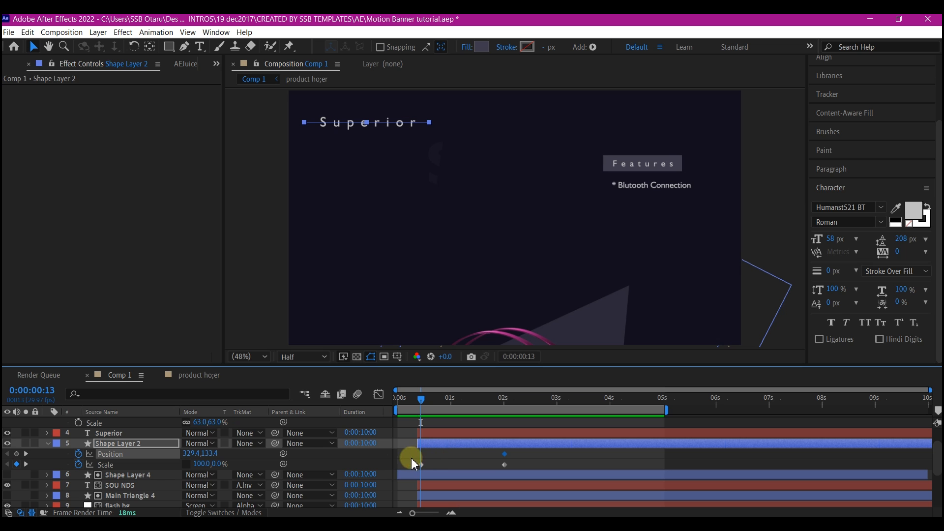
drag(209, 461, 574, 480)
drag(602, 524, 602, 526)
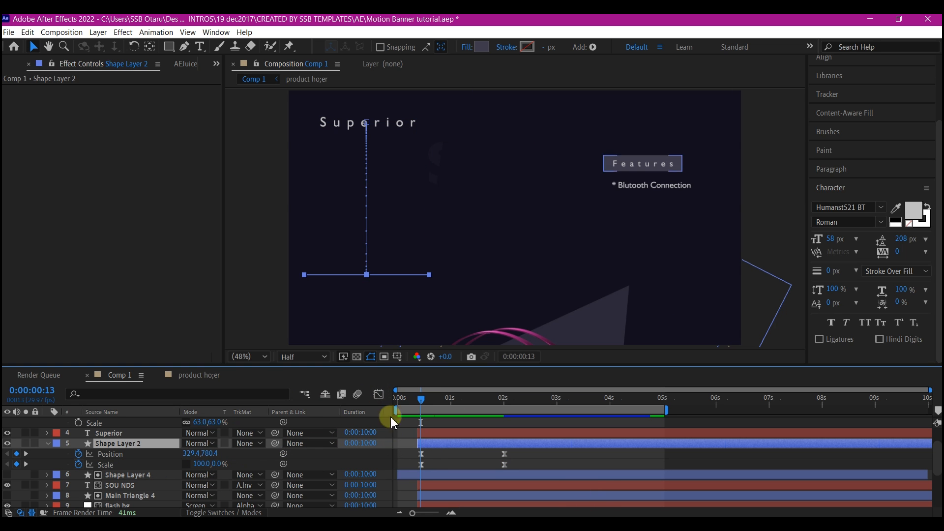
key(space)
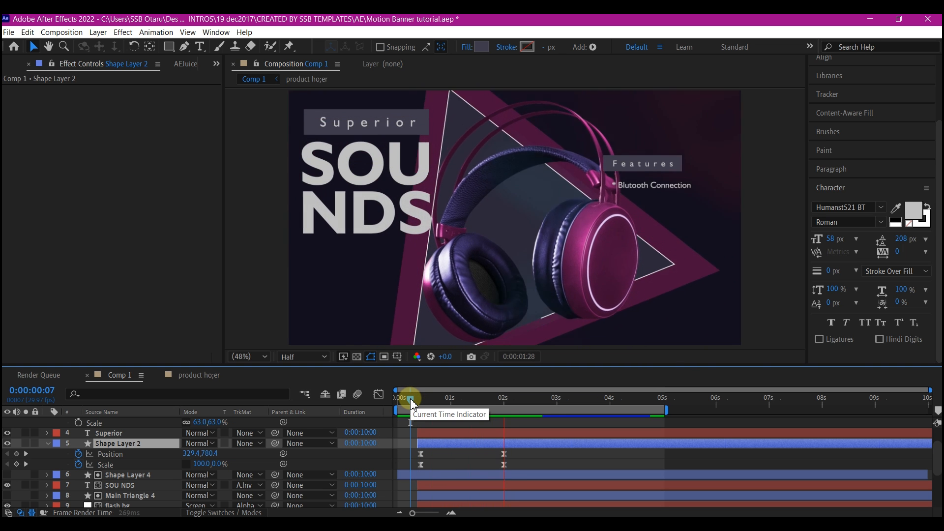
key(space)
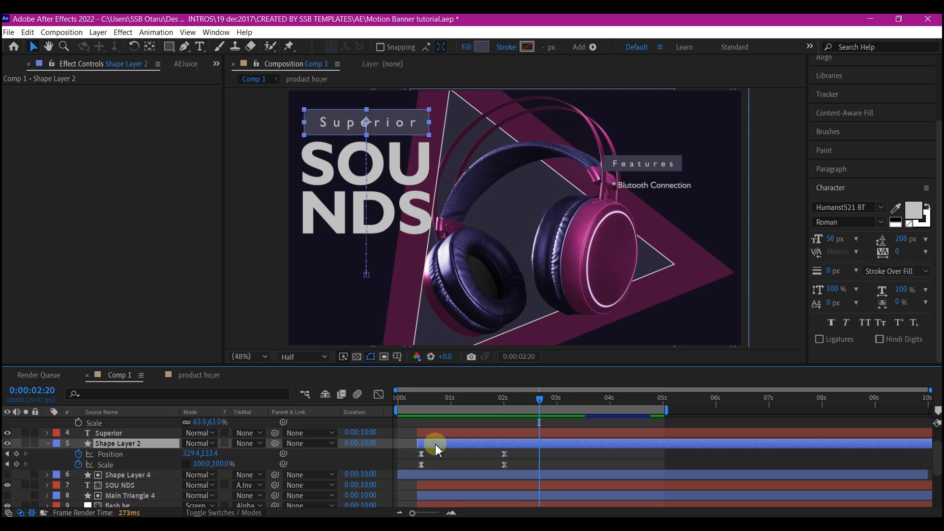
Step: Duplicate the Superior box layer, place the copy directly above the Superior text, and use it as the text's Alpha Matte
key(ctrl+d)
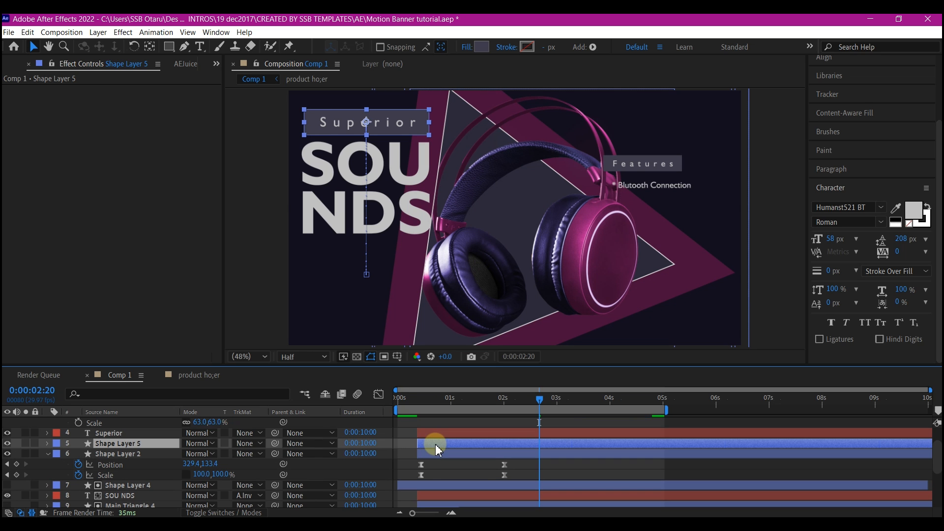
mouse_move(113, 448)
mouse_down()
mouse_move(127, 449)
mouse_move(122, 460)
mouse_move(121, 447)
mouse_up()
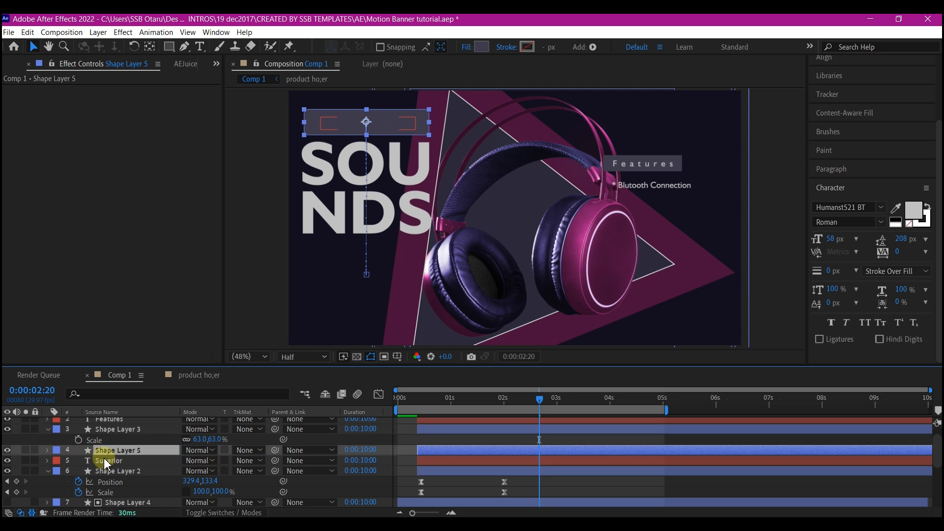
click(106, 462)
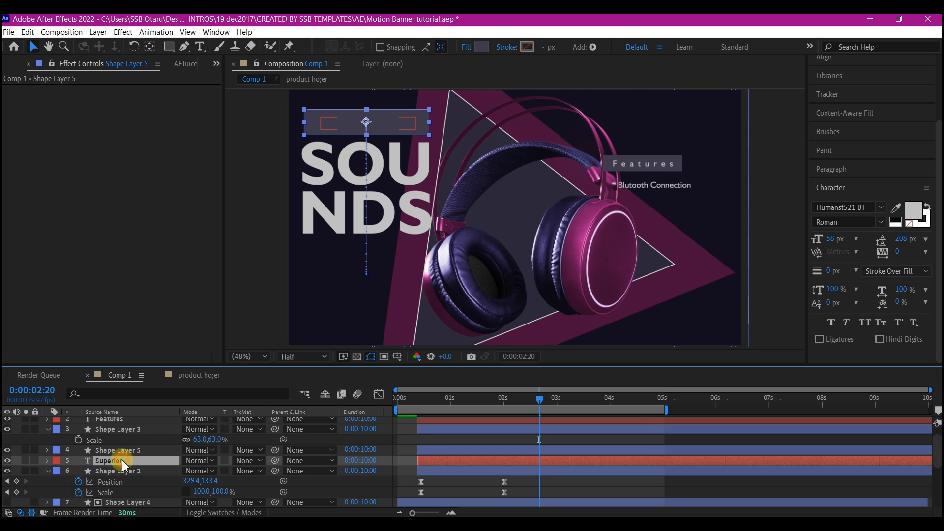
click(245, 461)
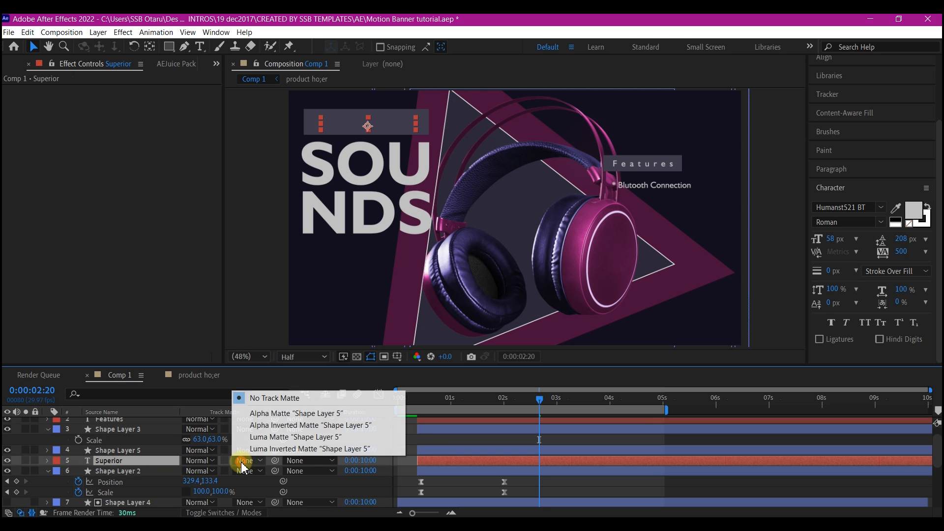
click(266, 415)
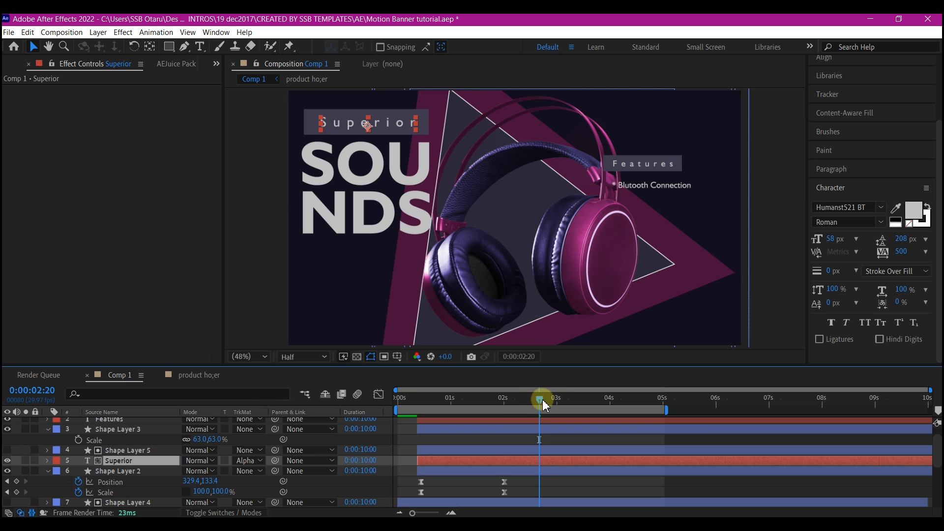
Step: Add a keyframe for the Superior text's current position at 0:00:02:16
drag(542, 402, 533, 408)
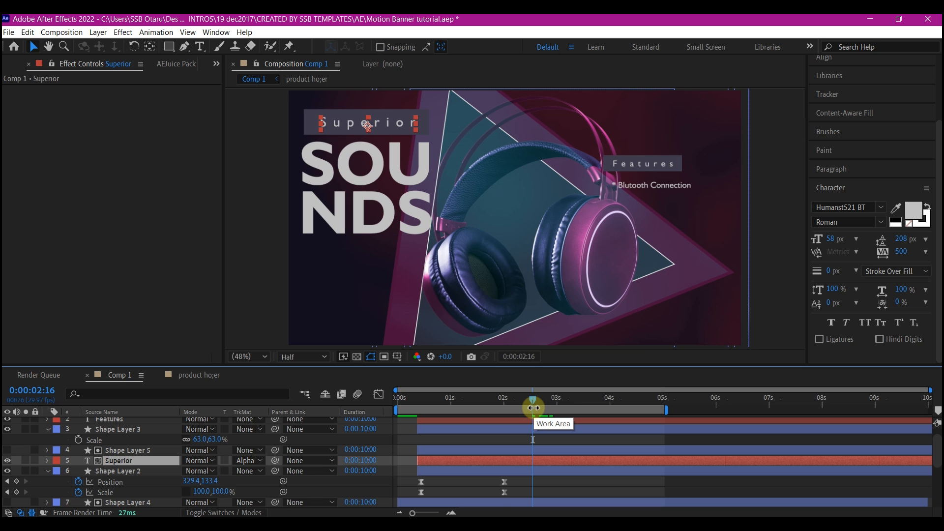
key(p)
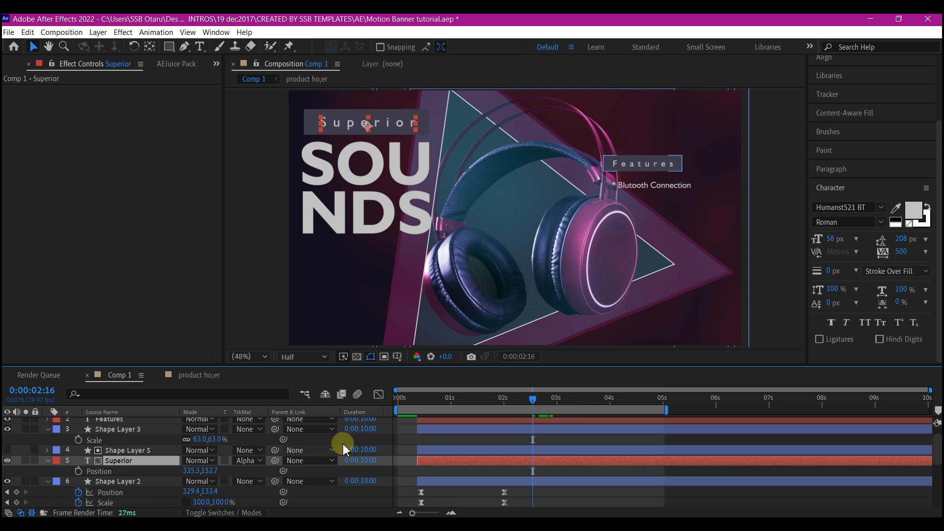
click(79, 471)
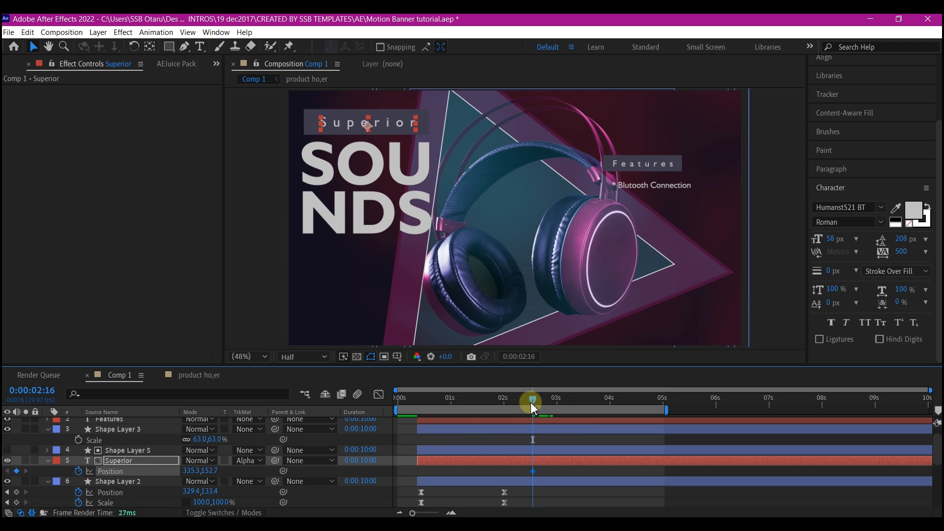
Step: At 0:00:00:23, set the Superior text's vertical position to 78.7, ease both position keyframes, and preview from the start
drag(535, 402, 441, 406)
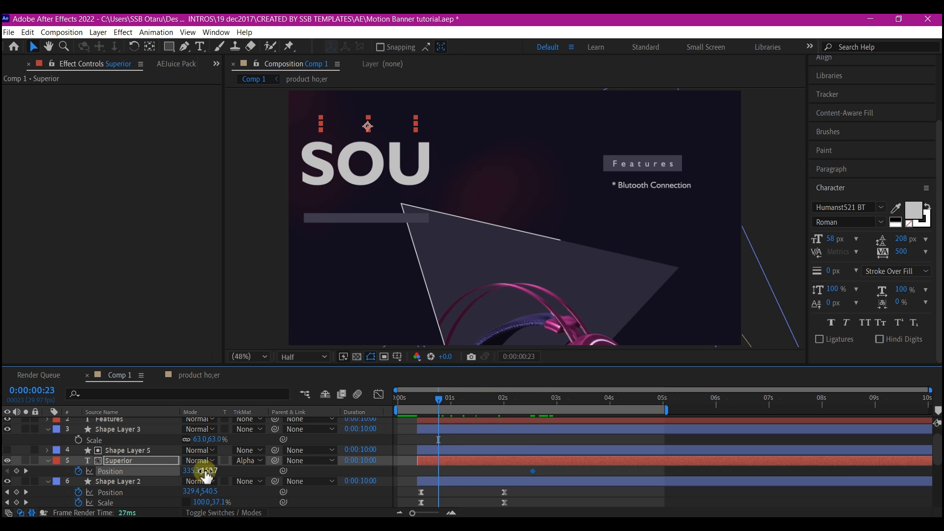
drag(204, 471, 169, 471)
drag(168, 470, 167, 471)
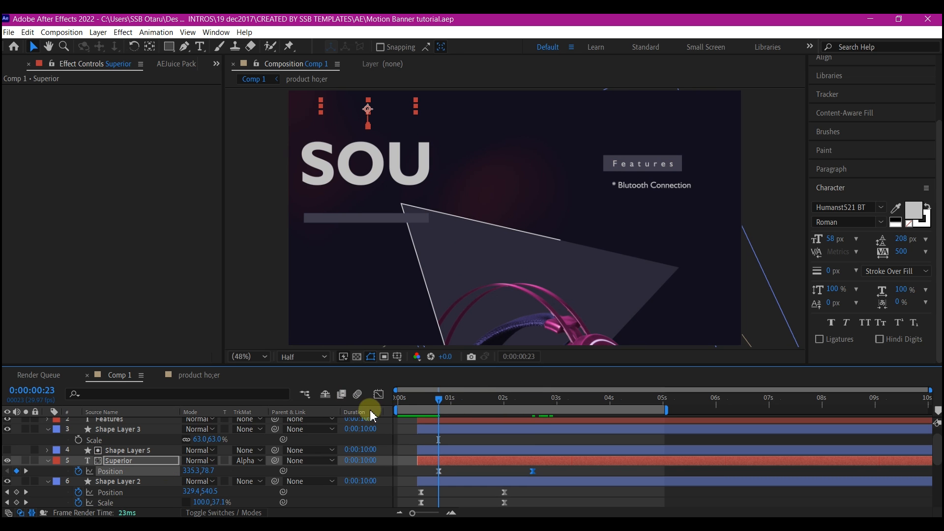
drag(412, 403, 399, 401)
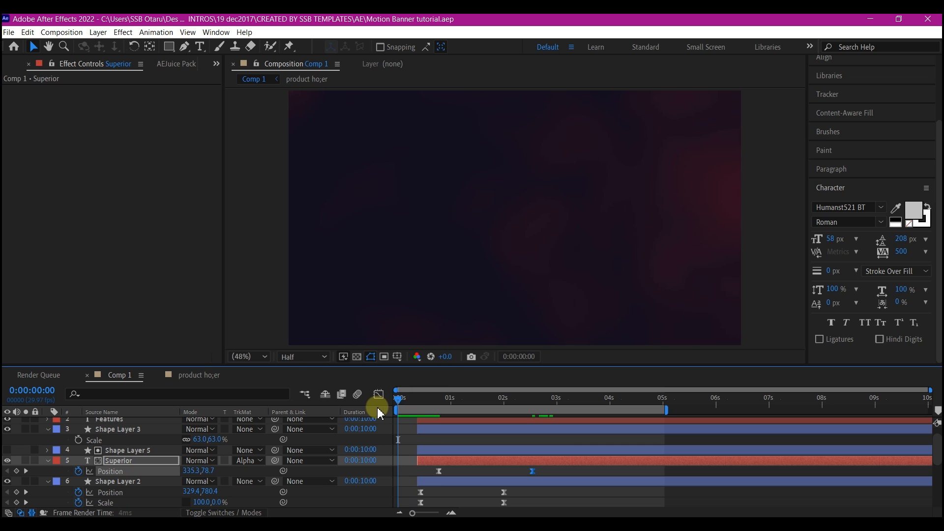
key(space)
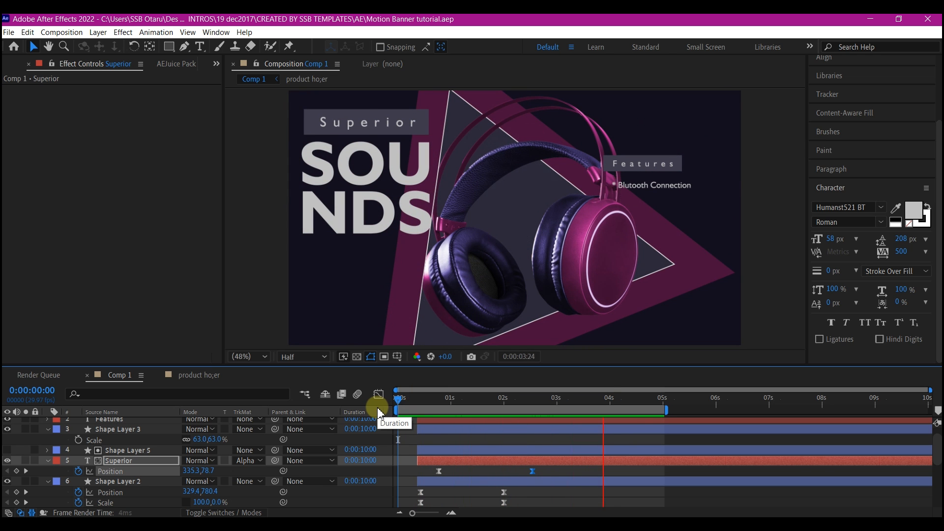
key(space)
Step: Delay the Superior text layer slightly, shift it together with its matte and box slightly later in time, and check the timing
scroll(475, 460, down, 3)
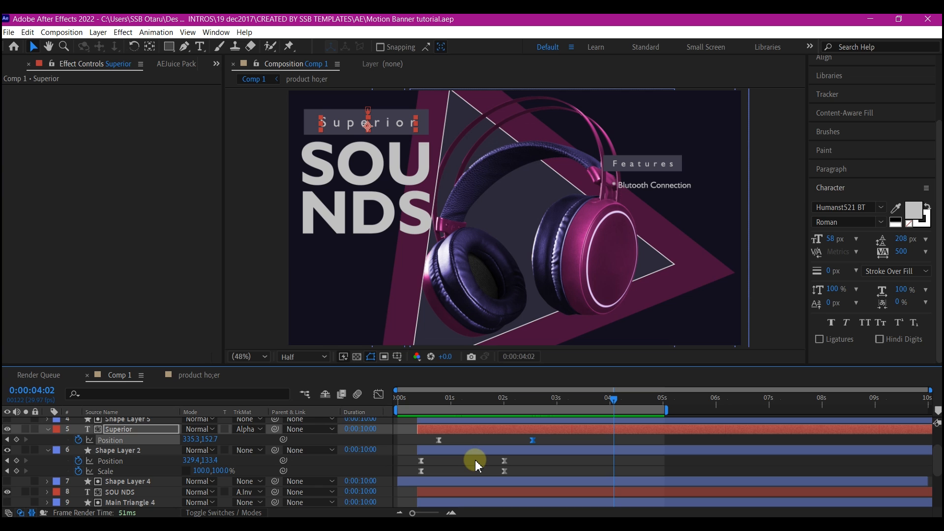
scroll(470, 462, up, 3)
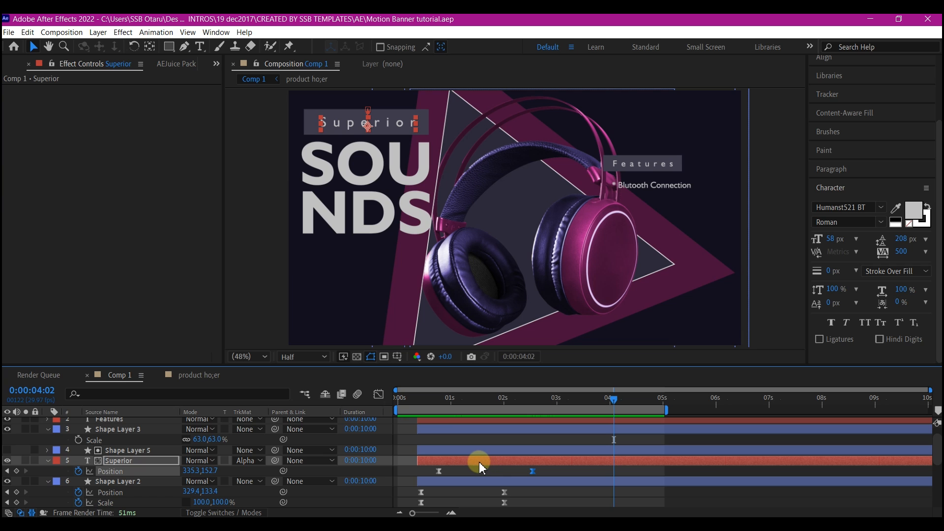
drag(483, 464, 492, 462)
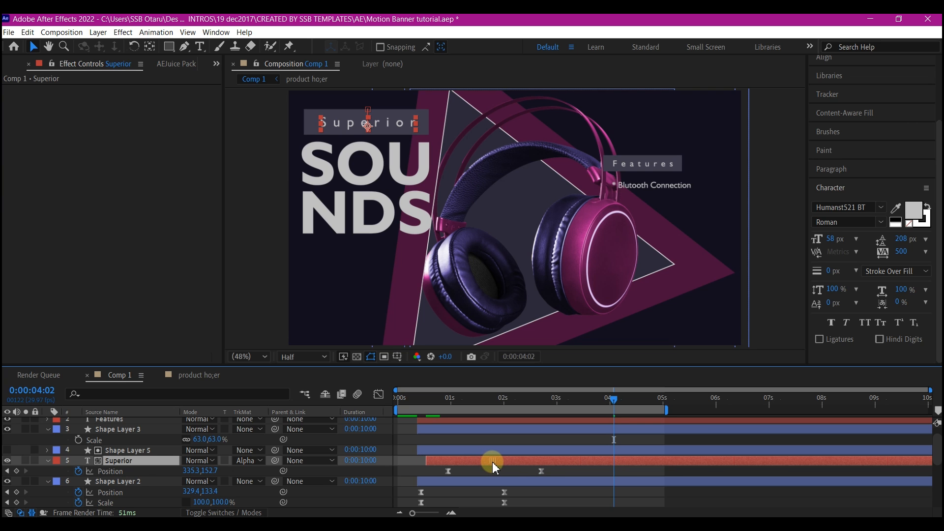
shift+click(450, 482)
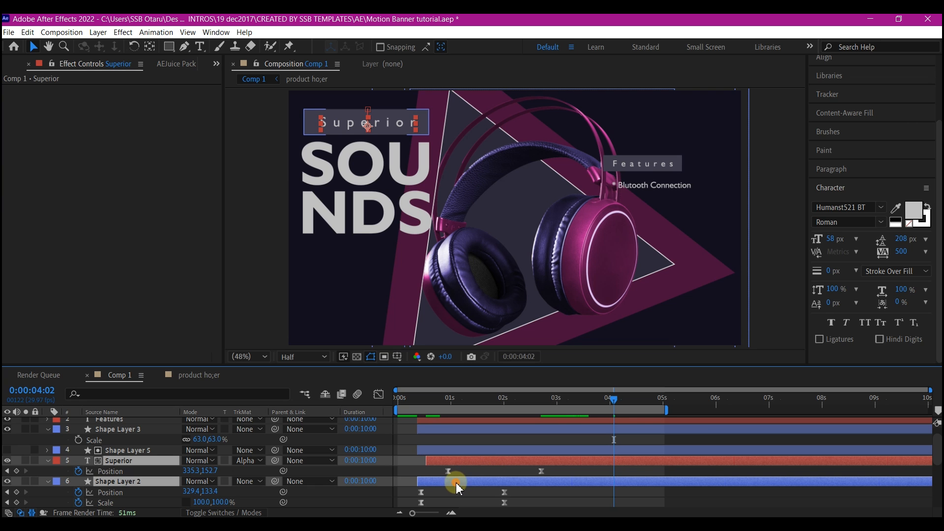
shift+click(453, 451)
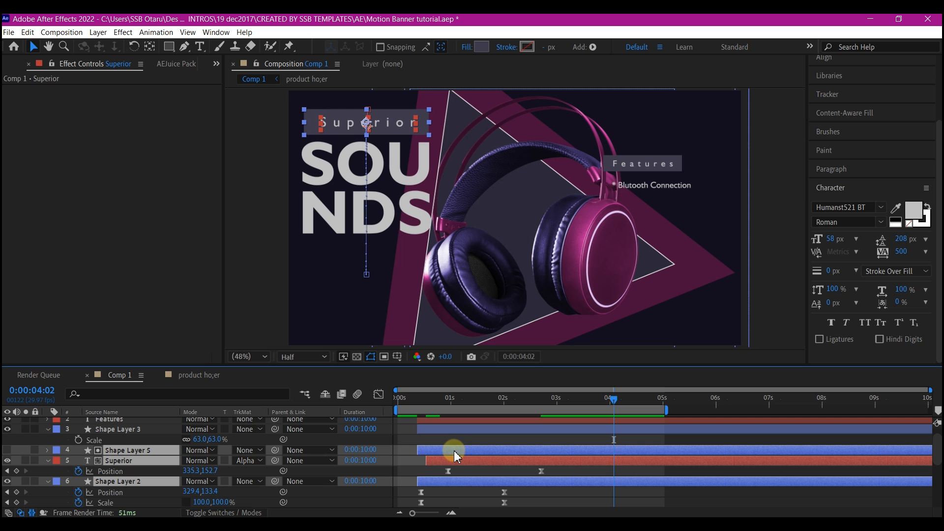
drag(454, 451, 470, 452)
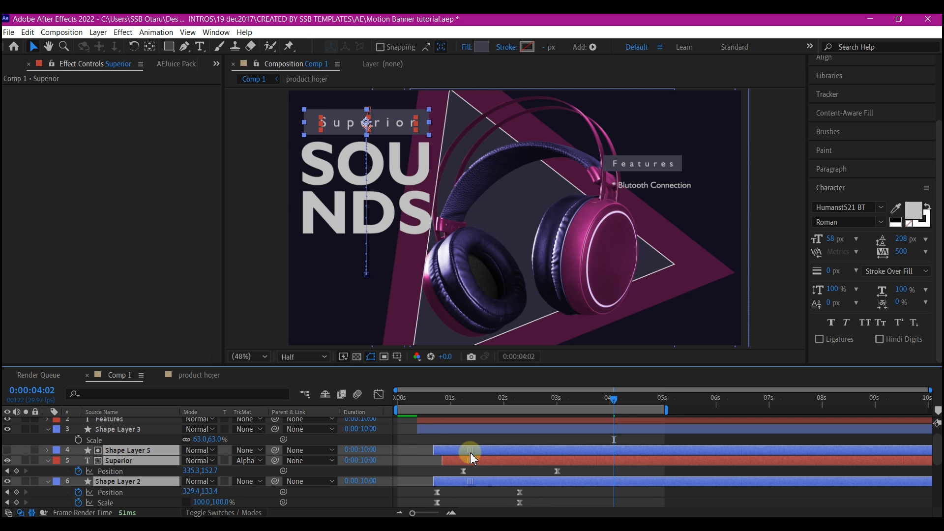
drag(405, 400, 513, 426)
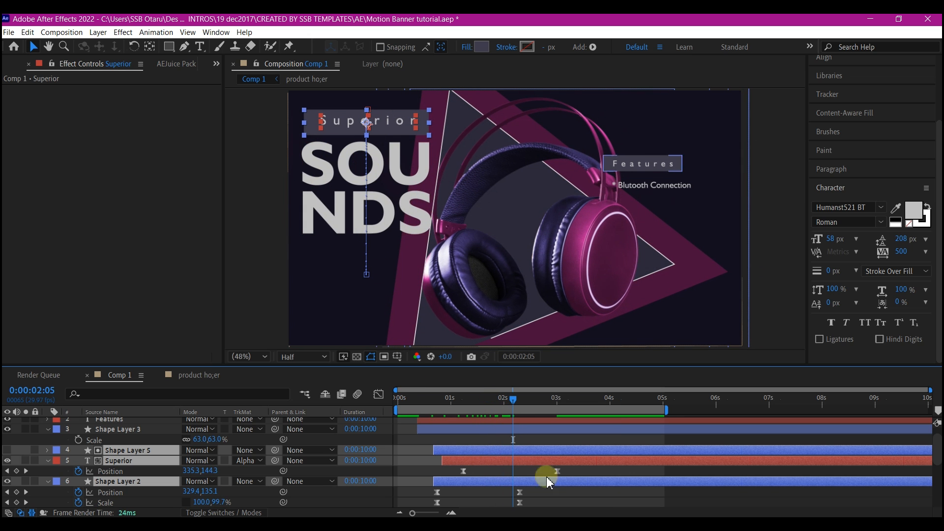
Step: Shift the SOU NDS text layer to start at about 1.3 seconds and preview the animation from the beginning
scroll(471, 457, down, 3)
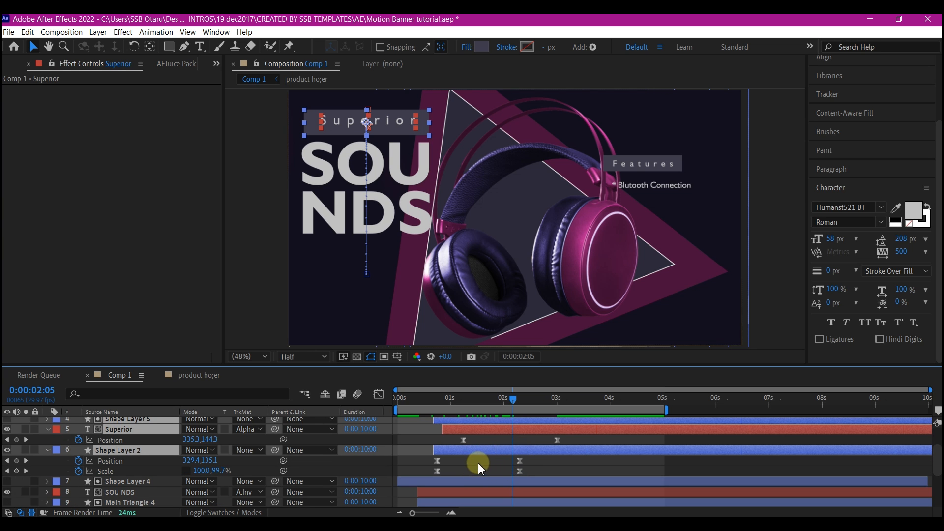
click(453, 491)
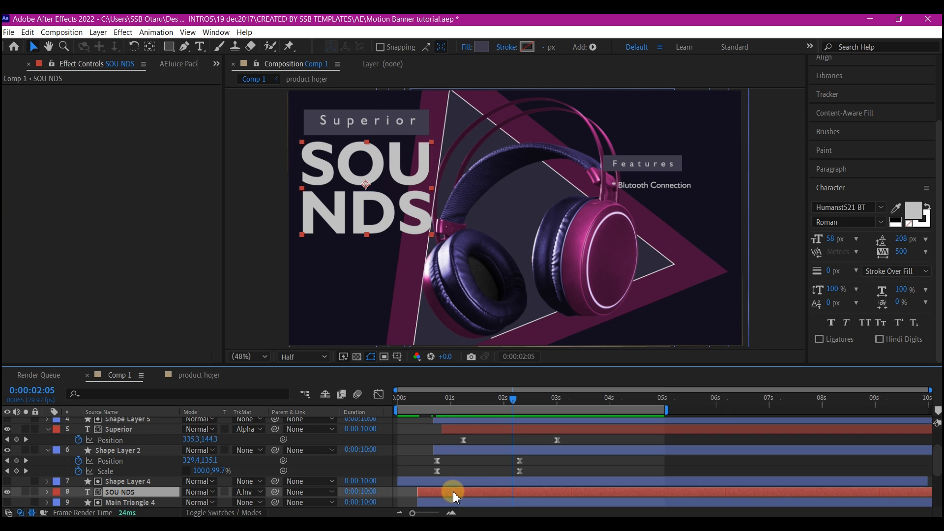
drag(453, 491, 503, 500)
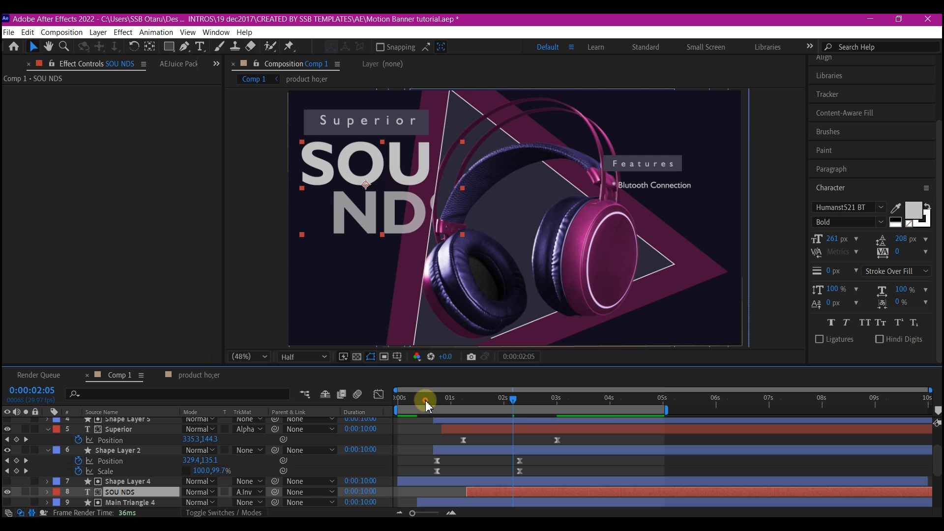
drag(426, 400, 397, 400)
key(space)
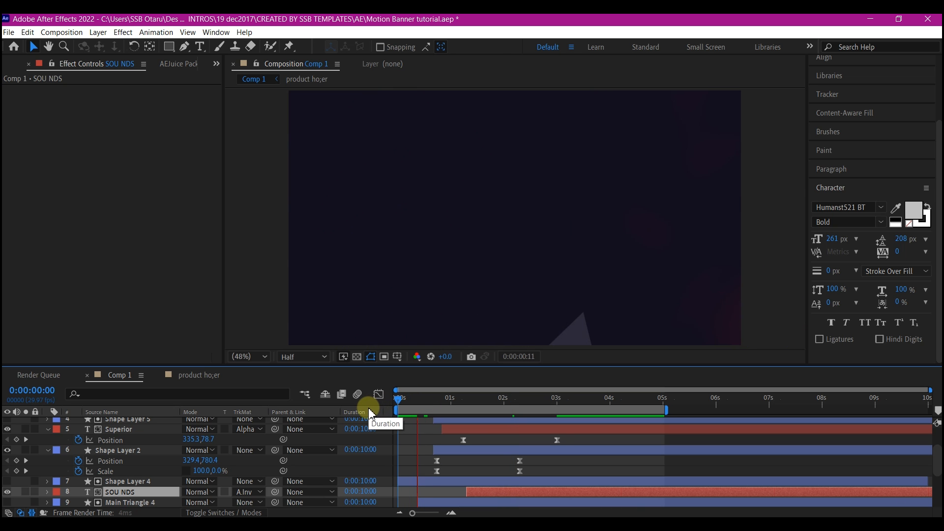